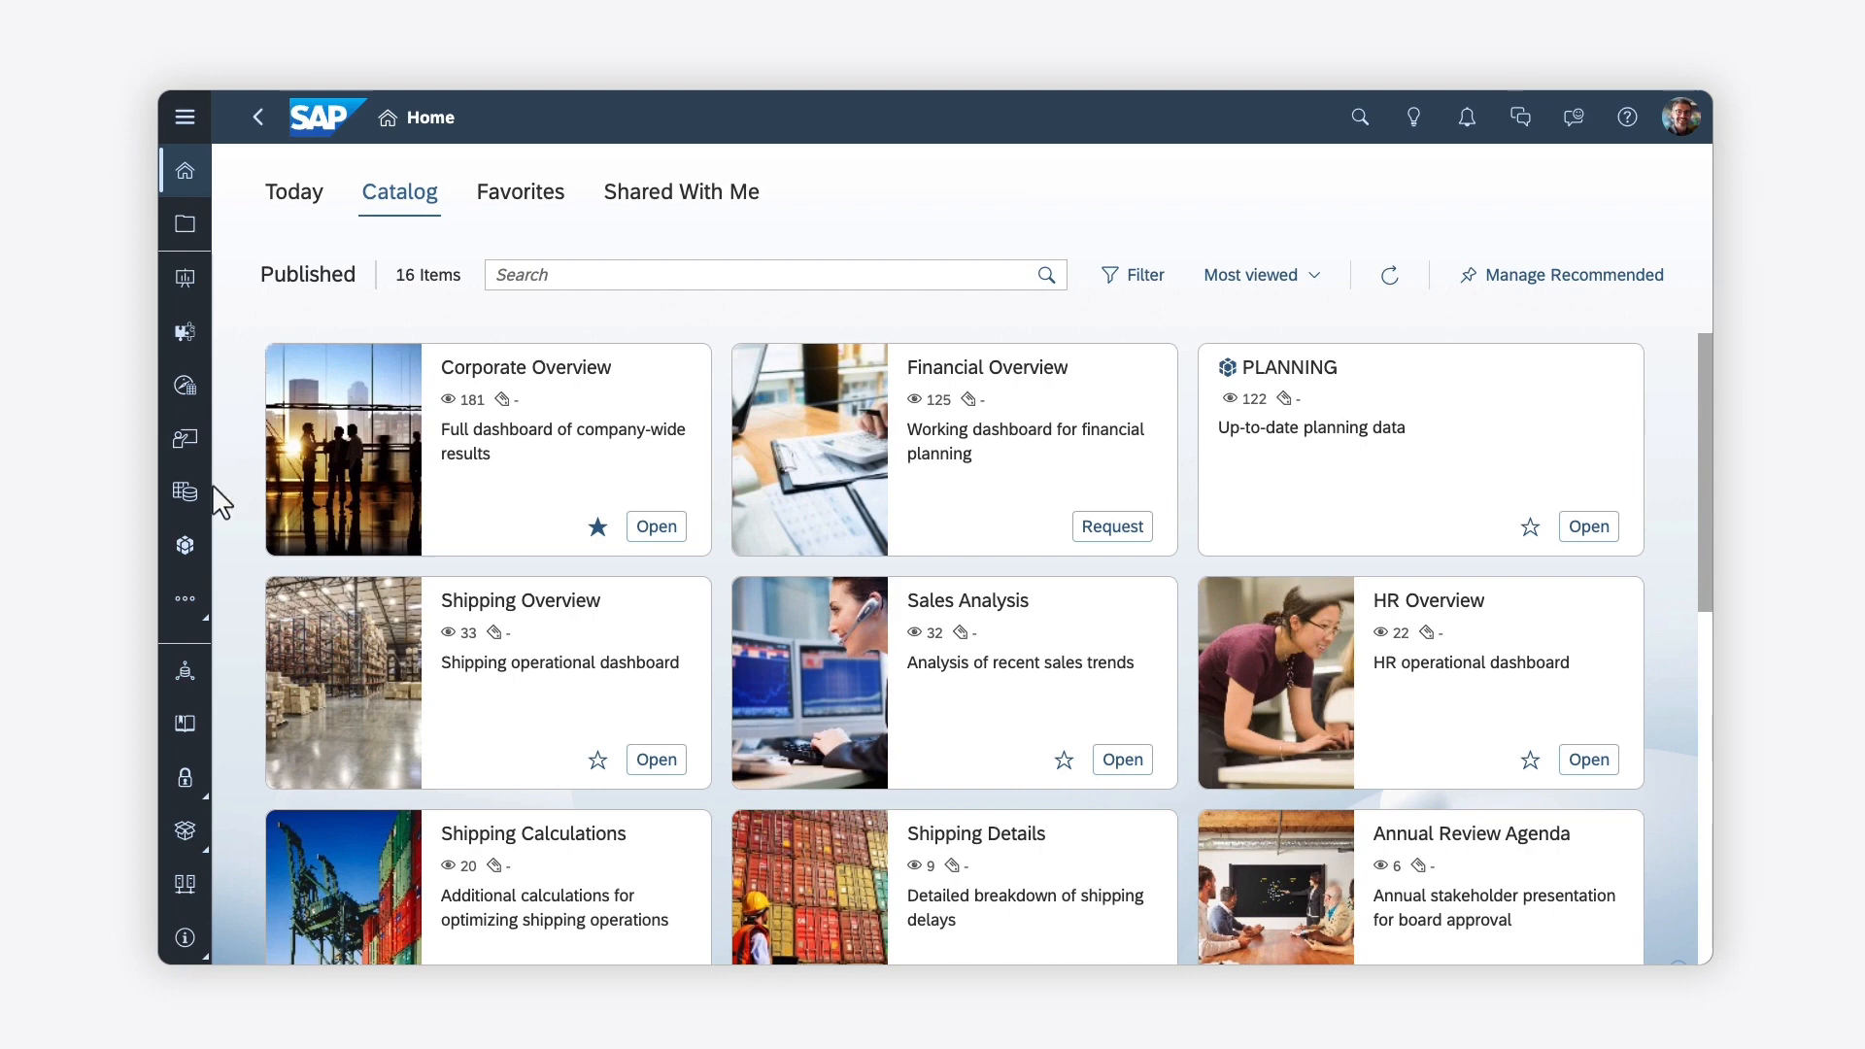
Create a blank model in the Modeler using the recommended New Model type.
click(185, 544)
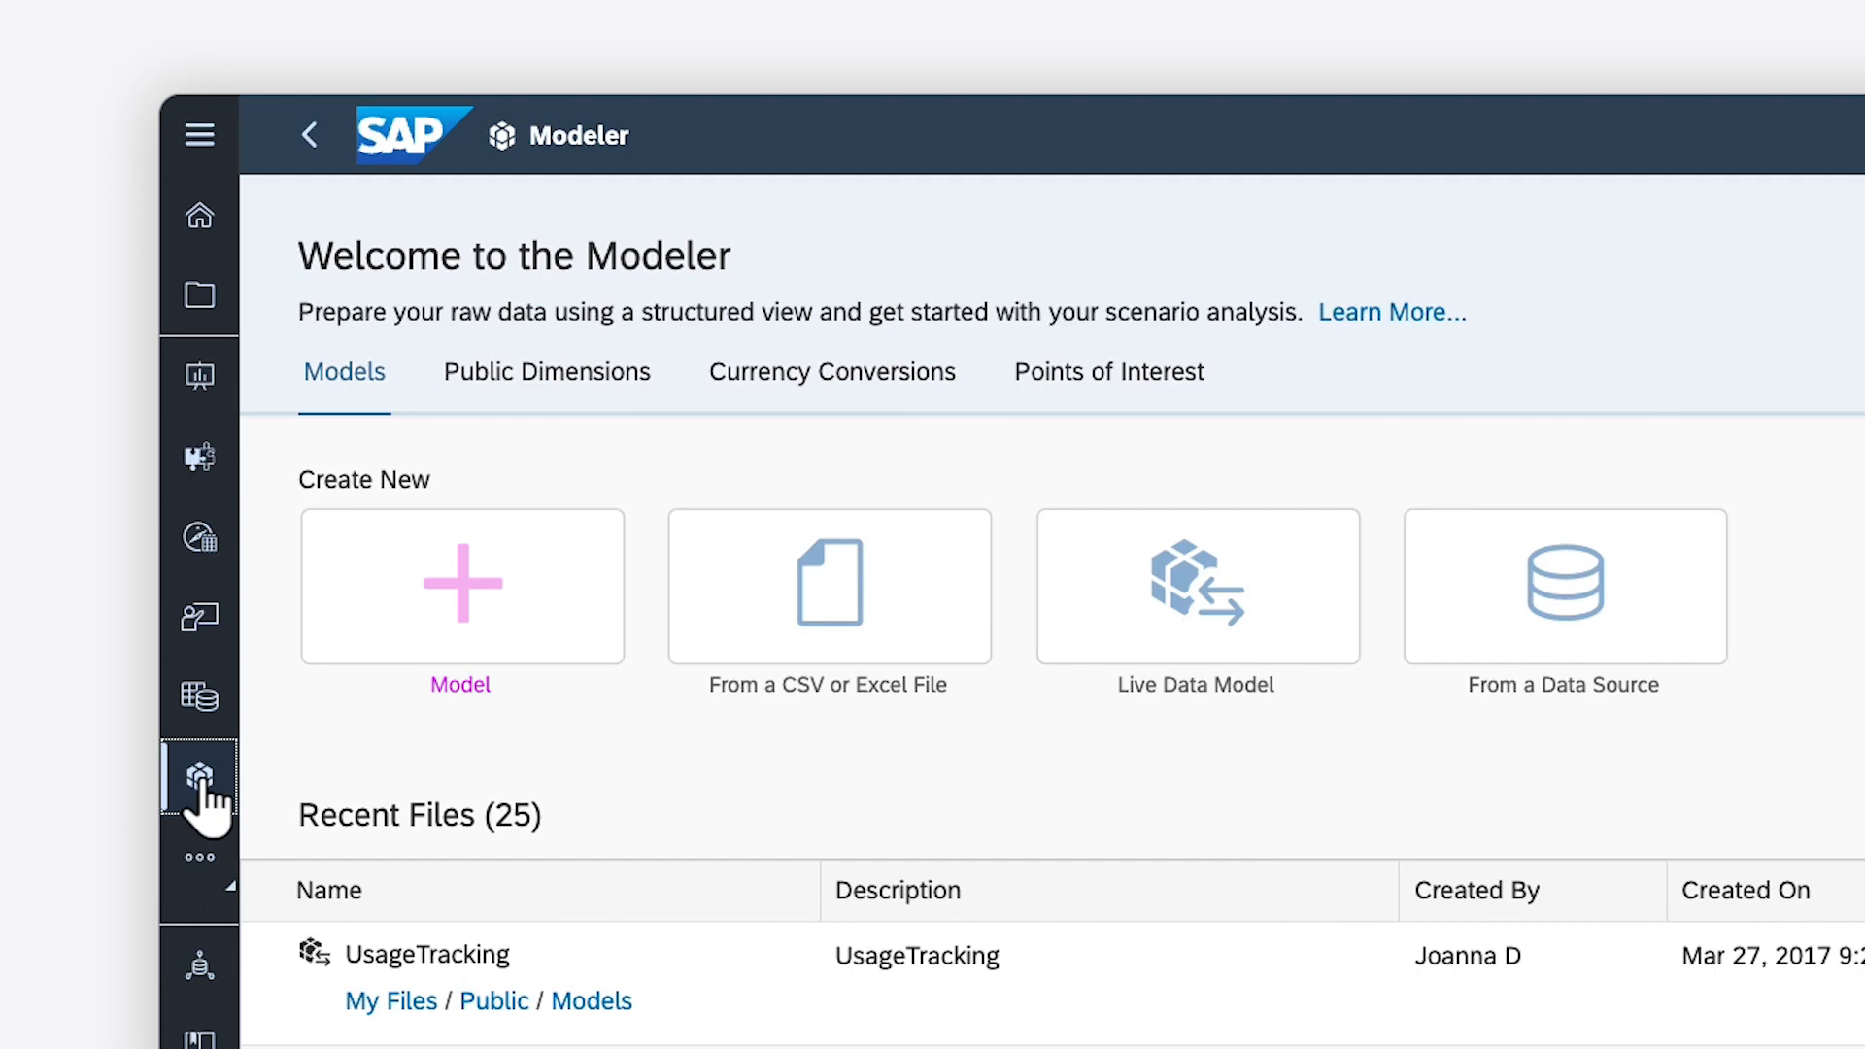
click(469, 616)
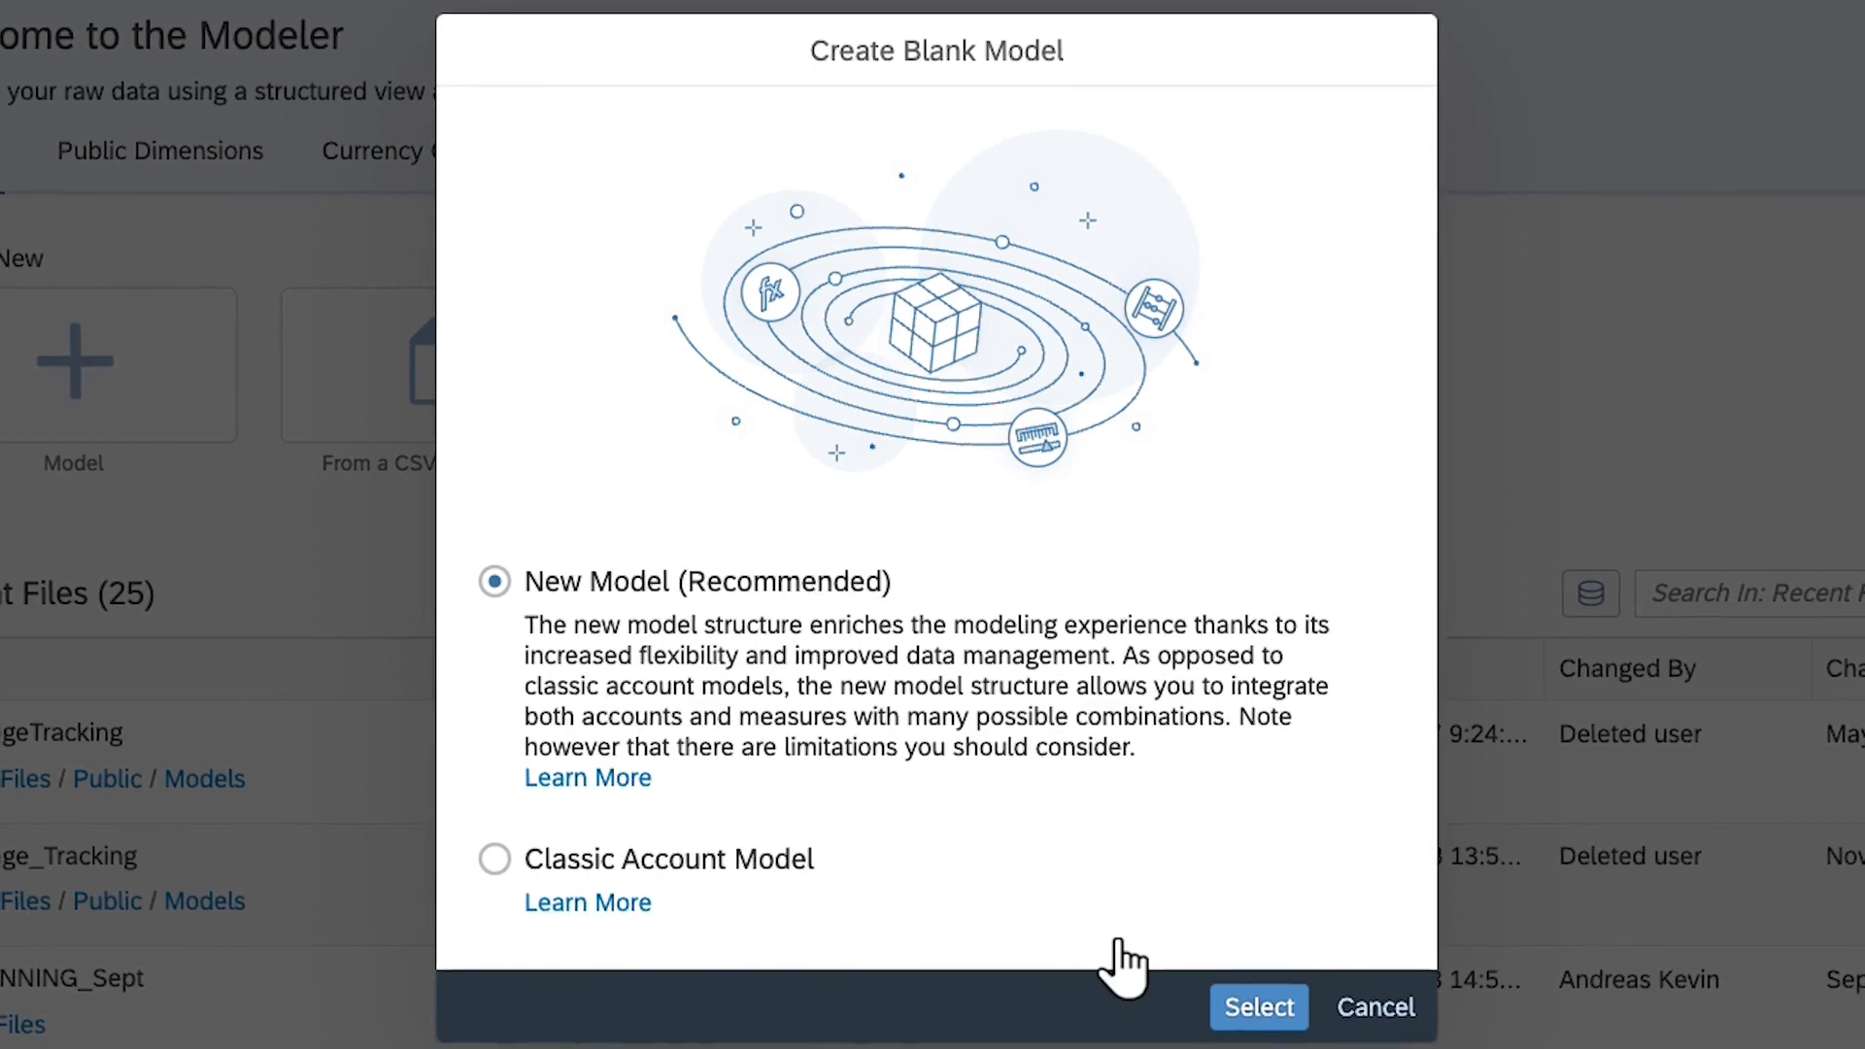
click(1259, 1007)
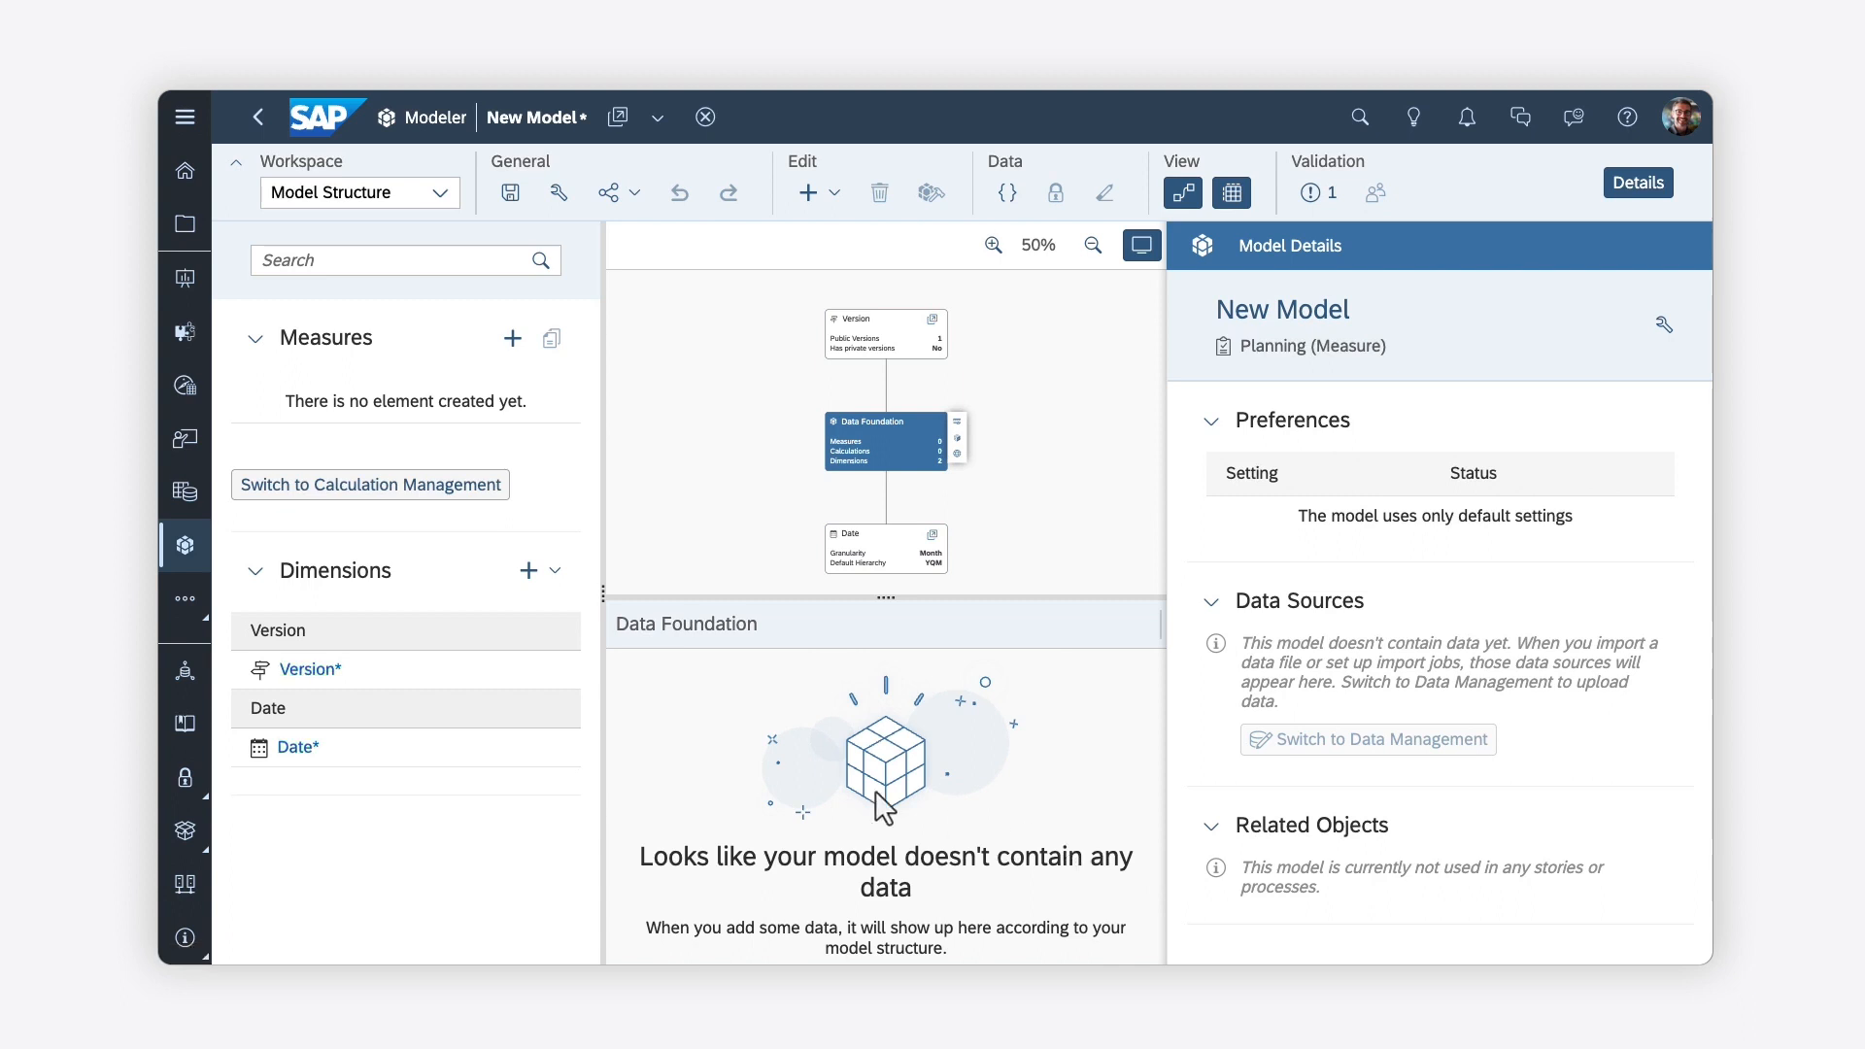
Examine the members of the Version dimension and return to the model structure.
click(311, 670)
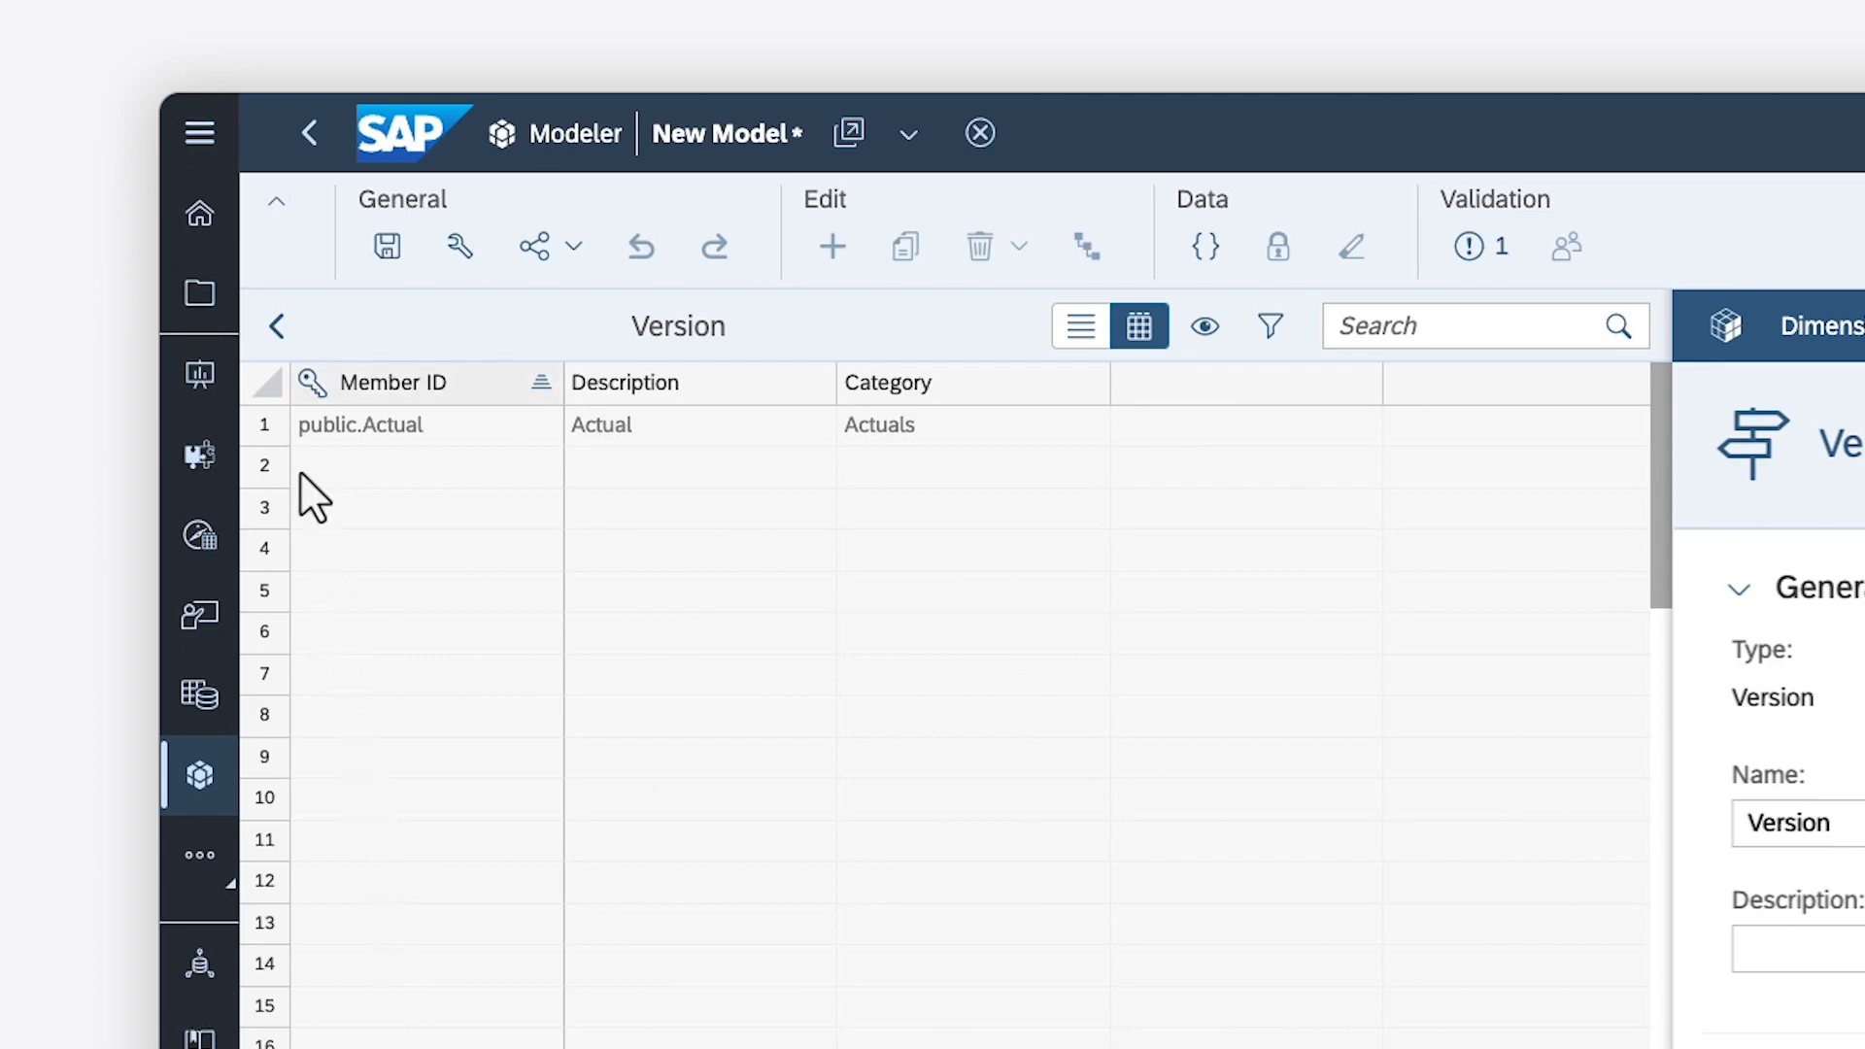
click(276, 327)
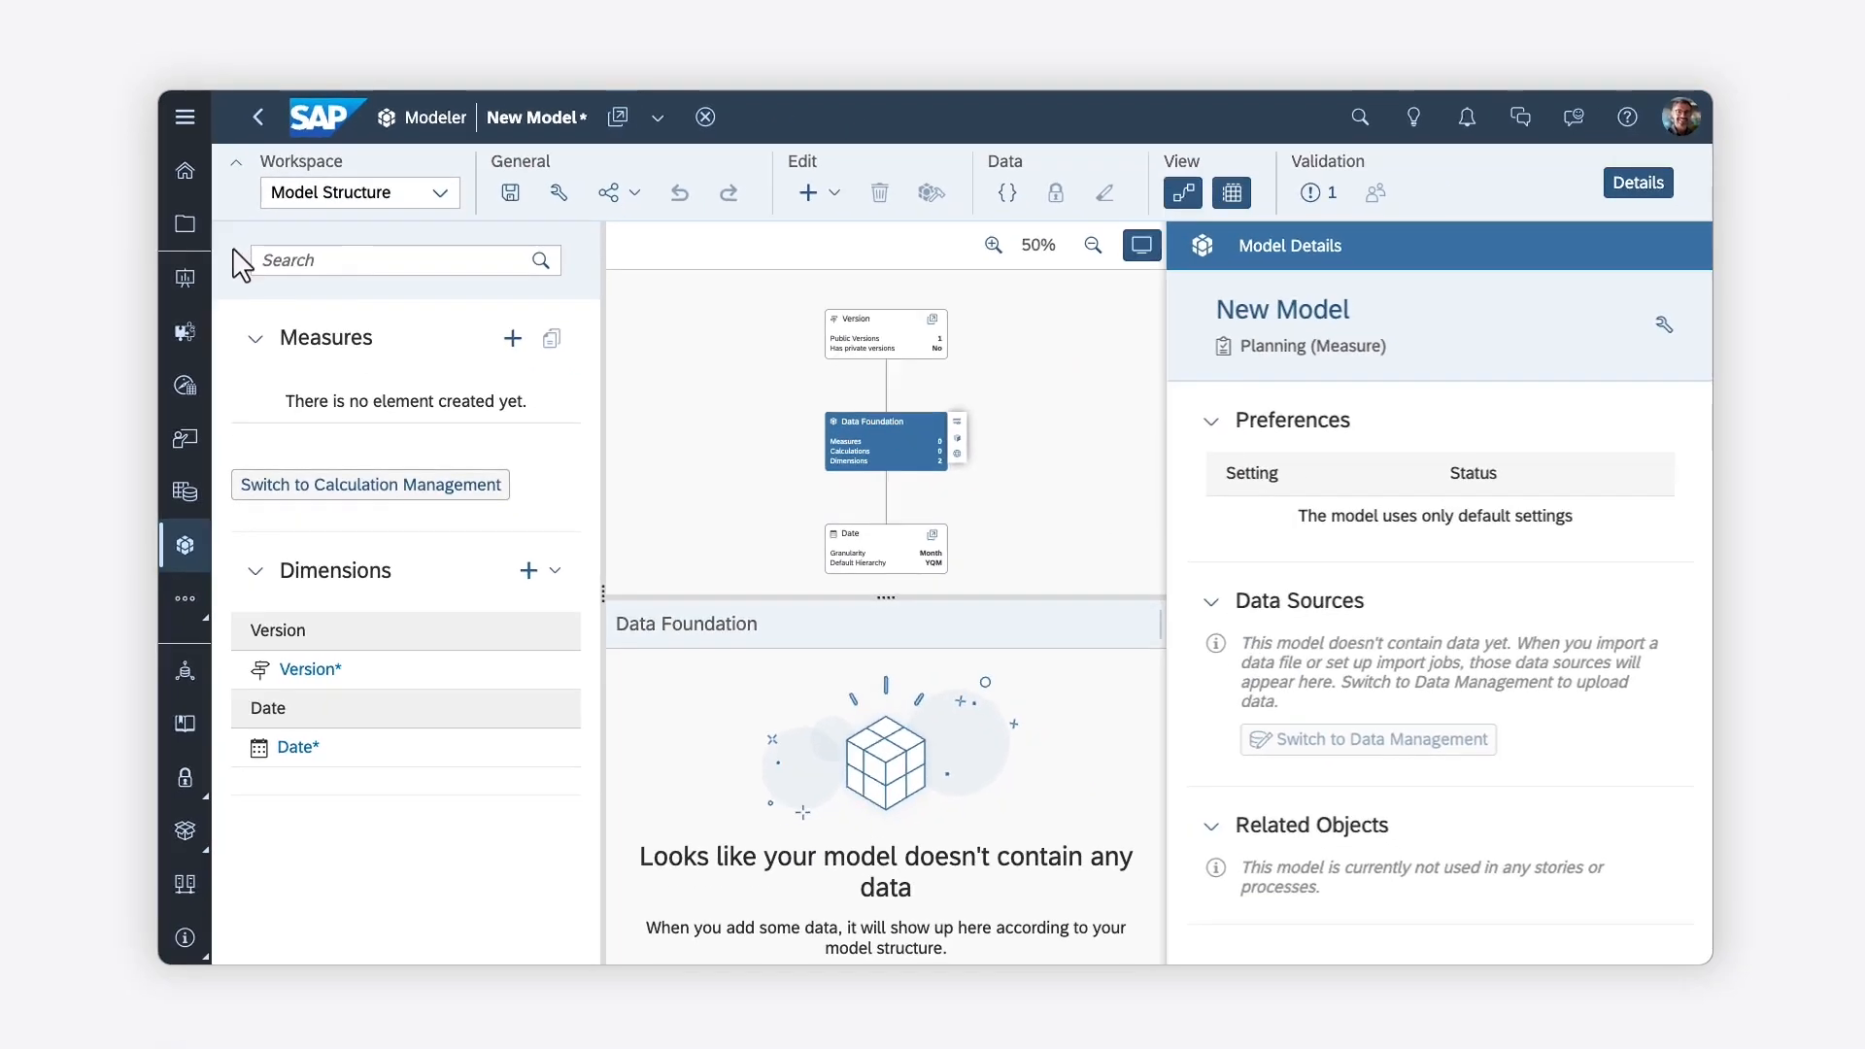
Open the Date dimension and set its default booking behavior to Book to Unassigned.
click(291, 748)
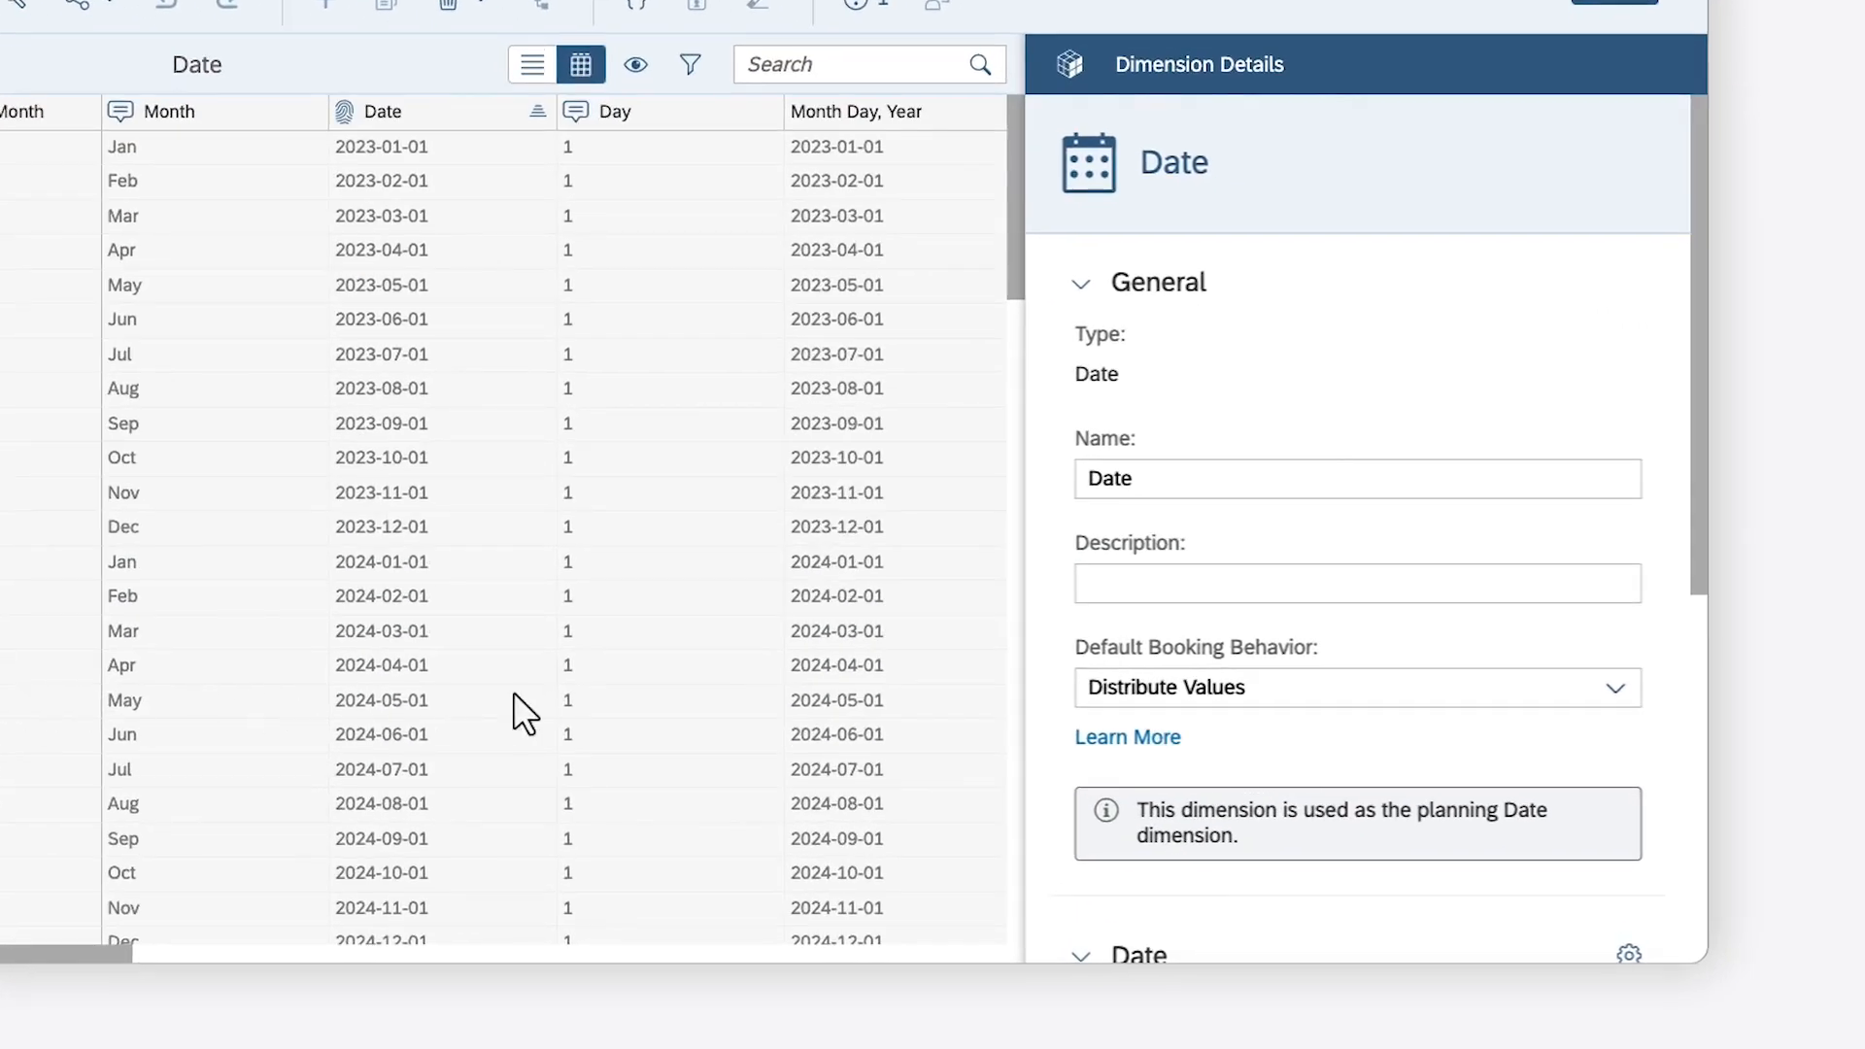
click(1617, 697)
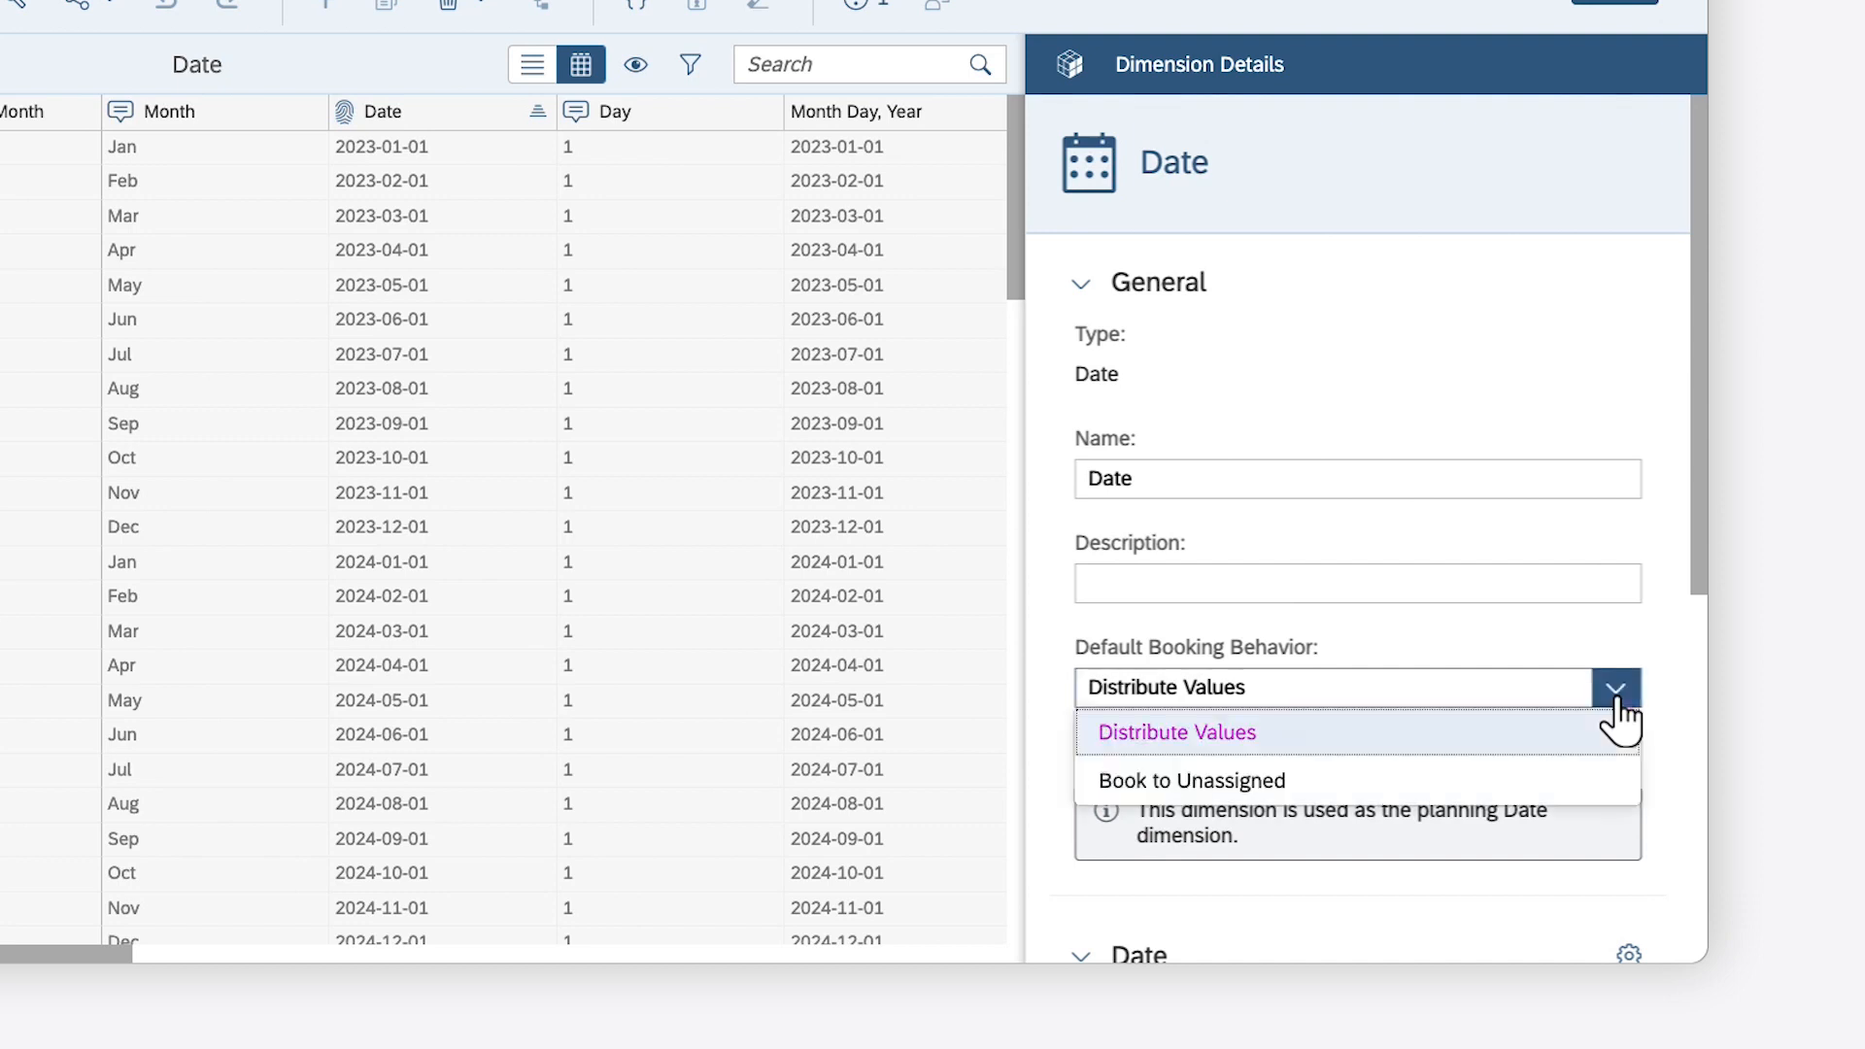
key(Down)
click(1430, 785)
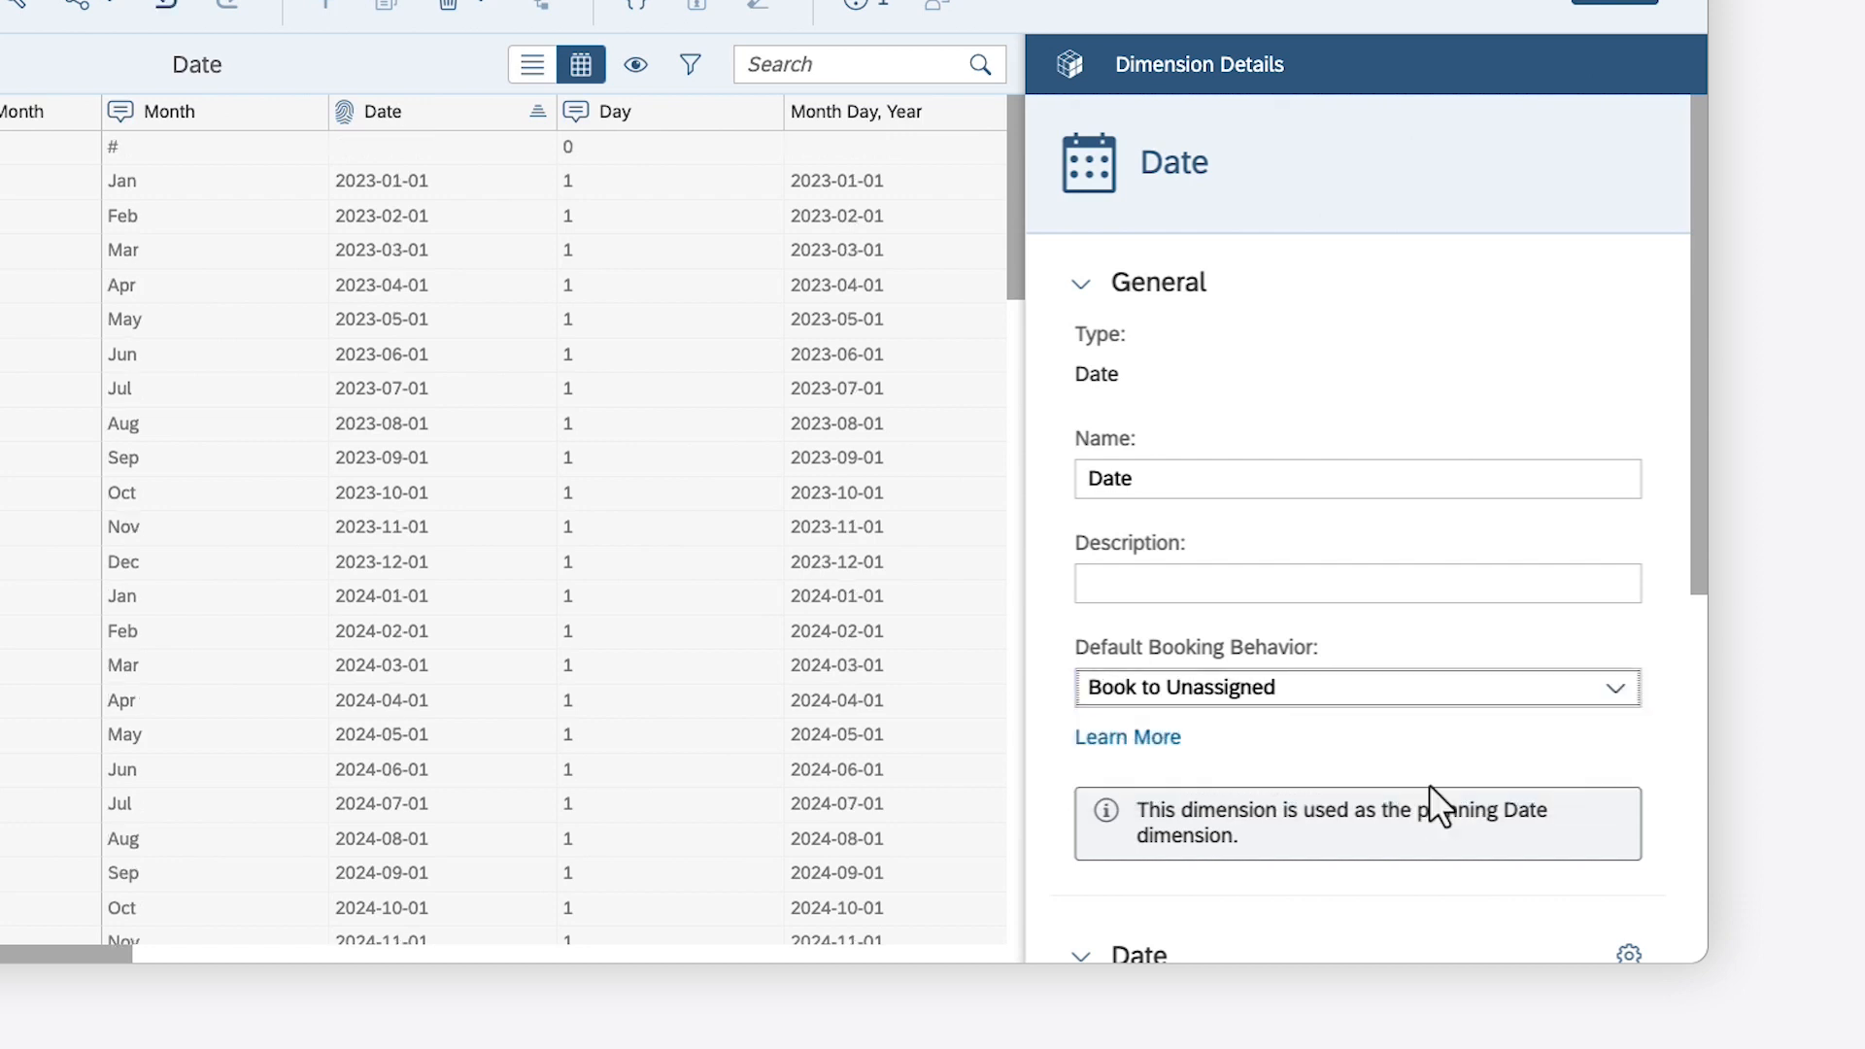
Set the Date dimension's year range from 2020 to 2025 with Month as the granularity.
click(1698, 751)
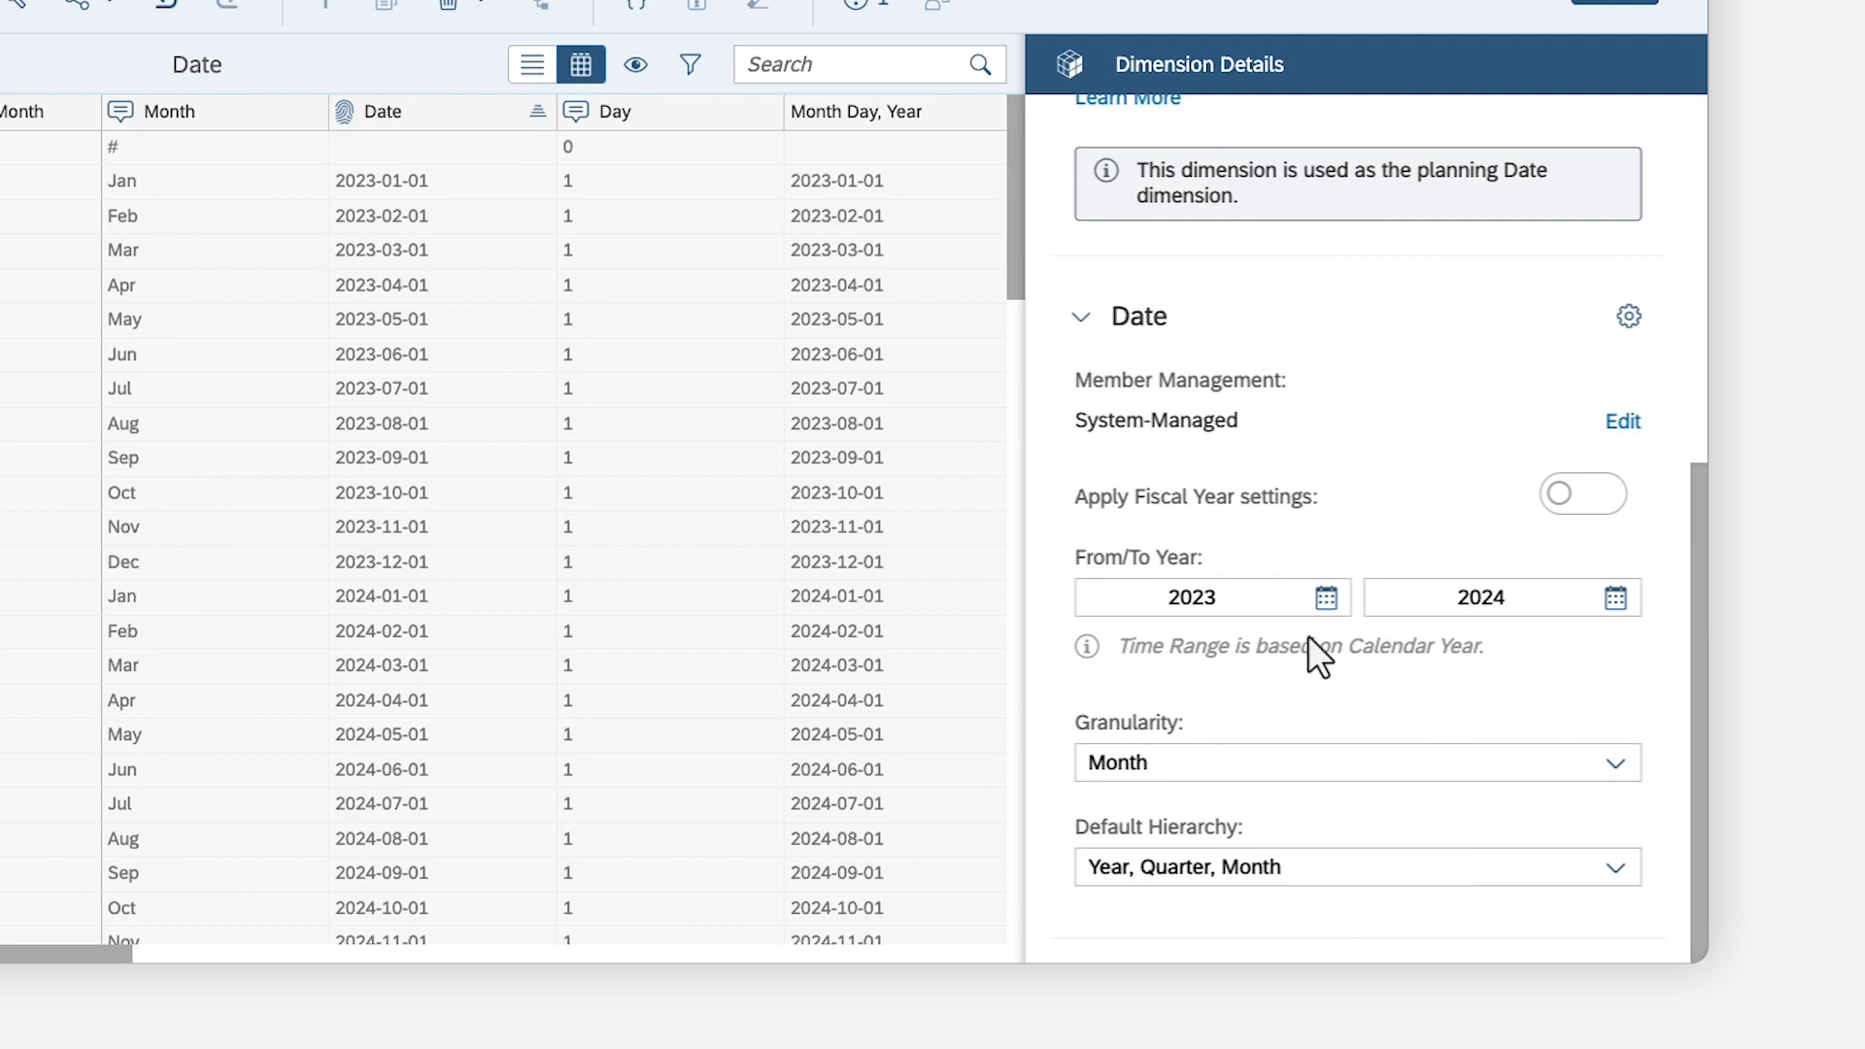
click(1232, 606)
double_click(1230, 604)
text(20)
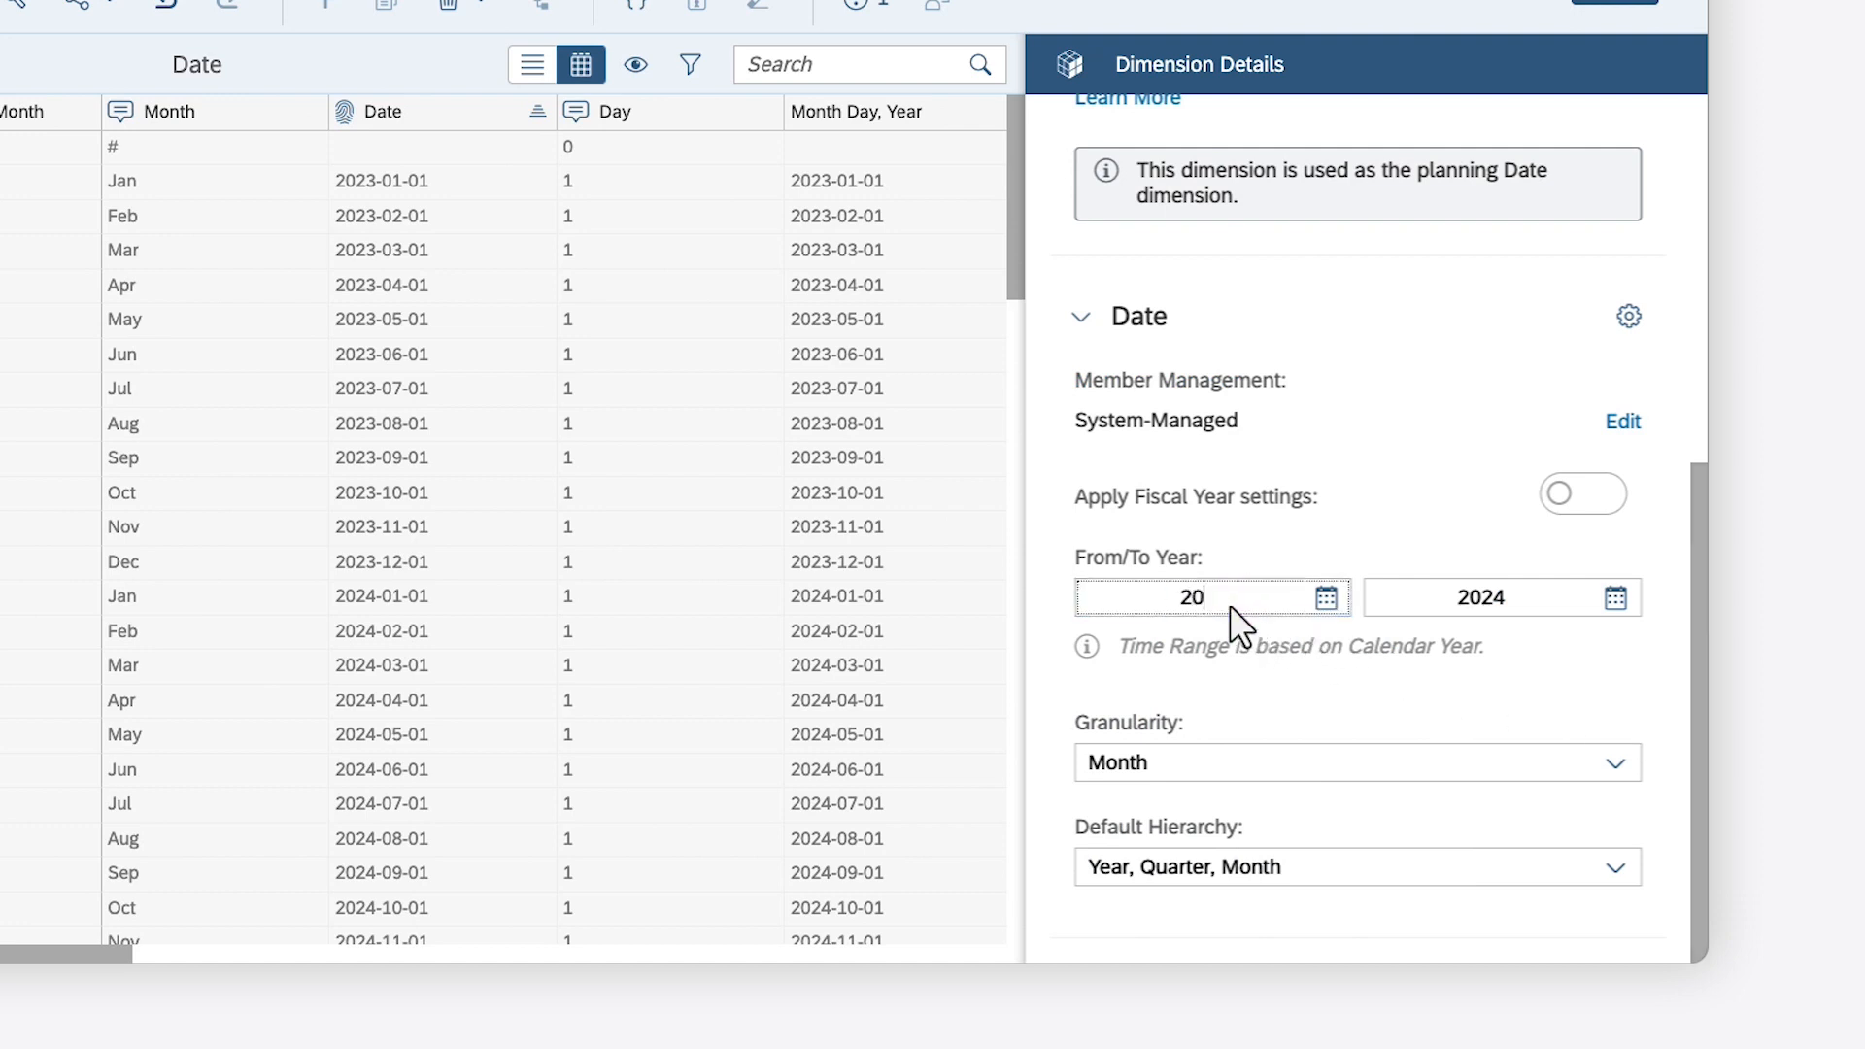
text(20)
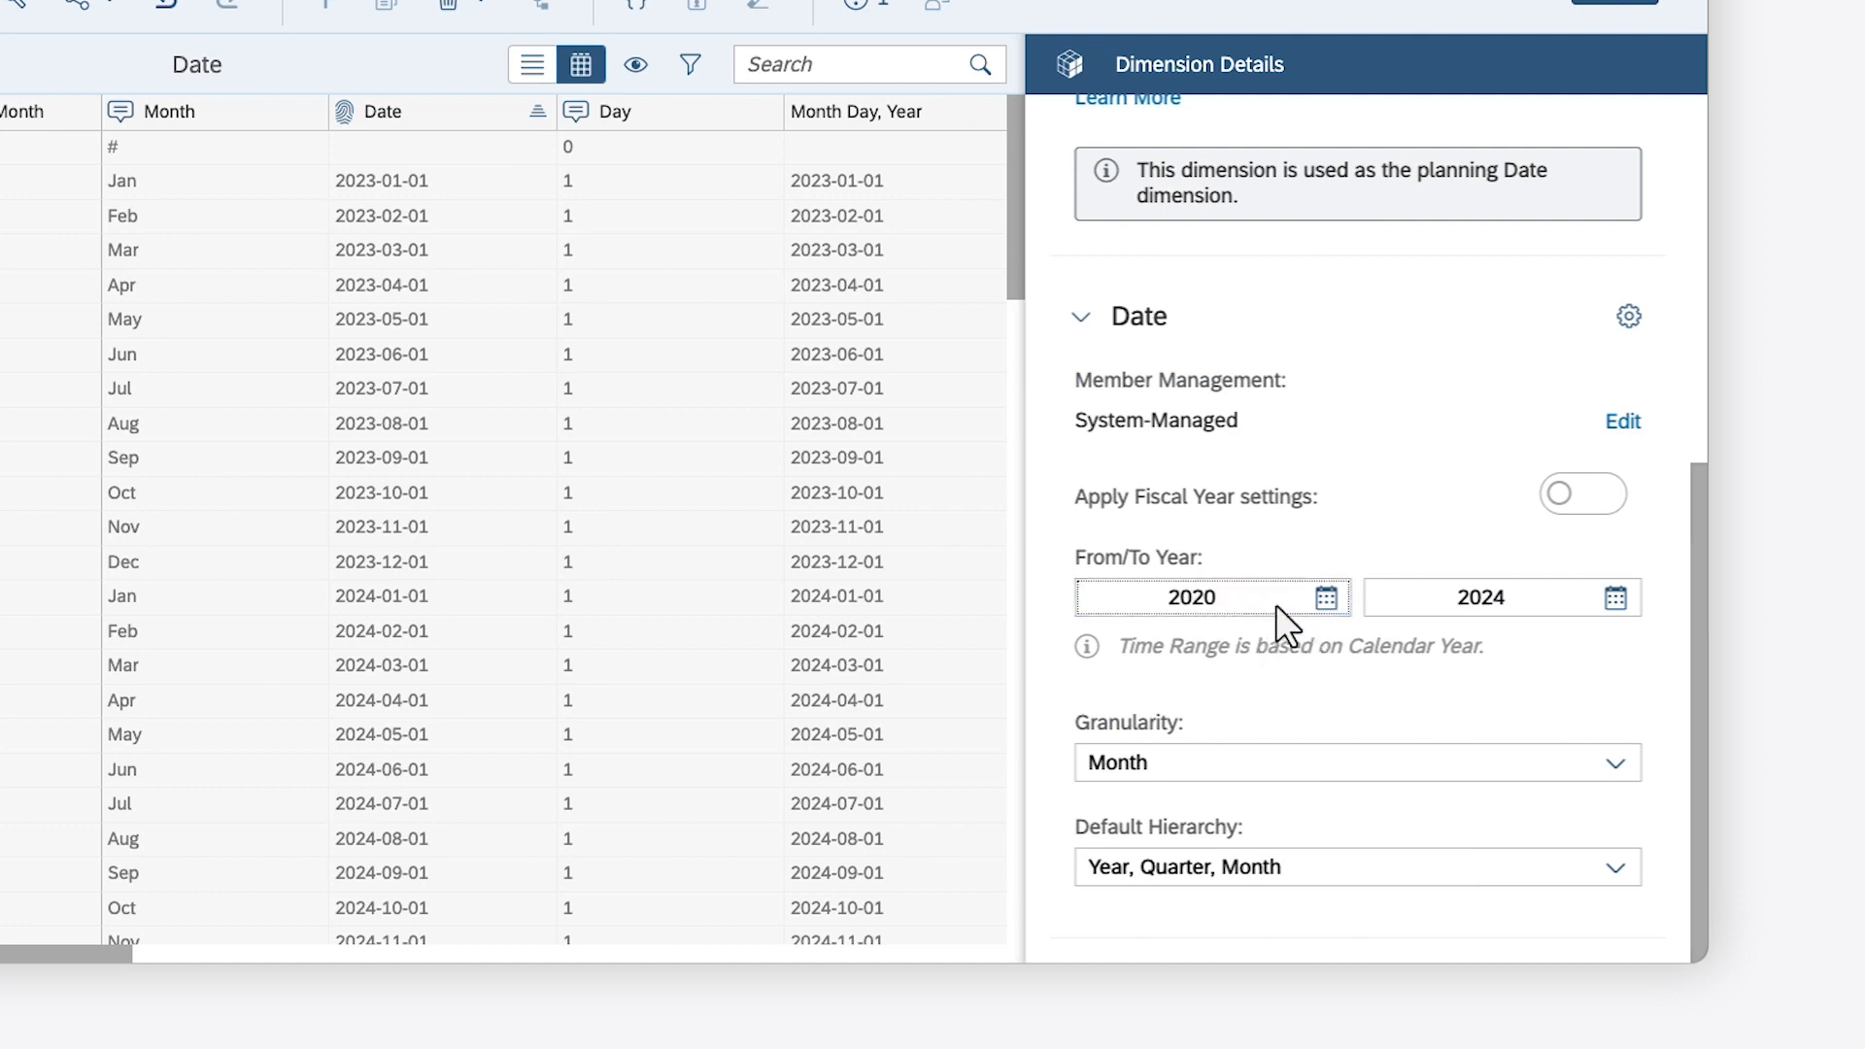
double_click(1531, 604)
text(2025)
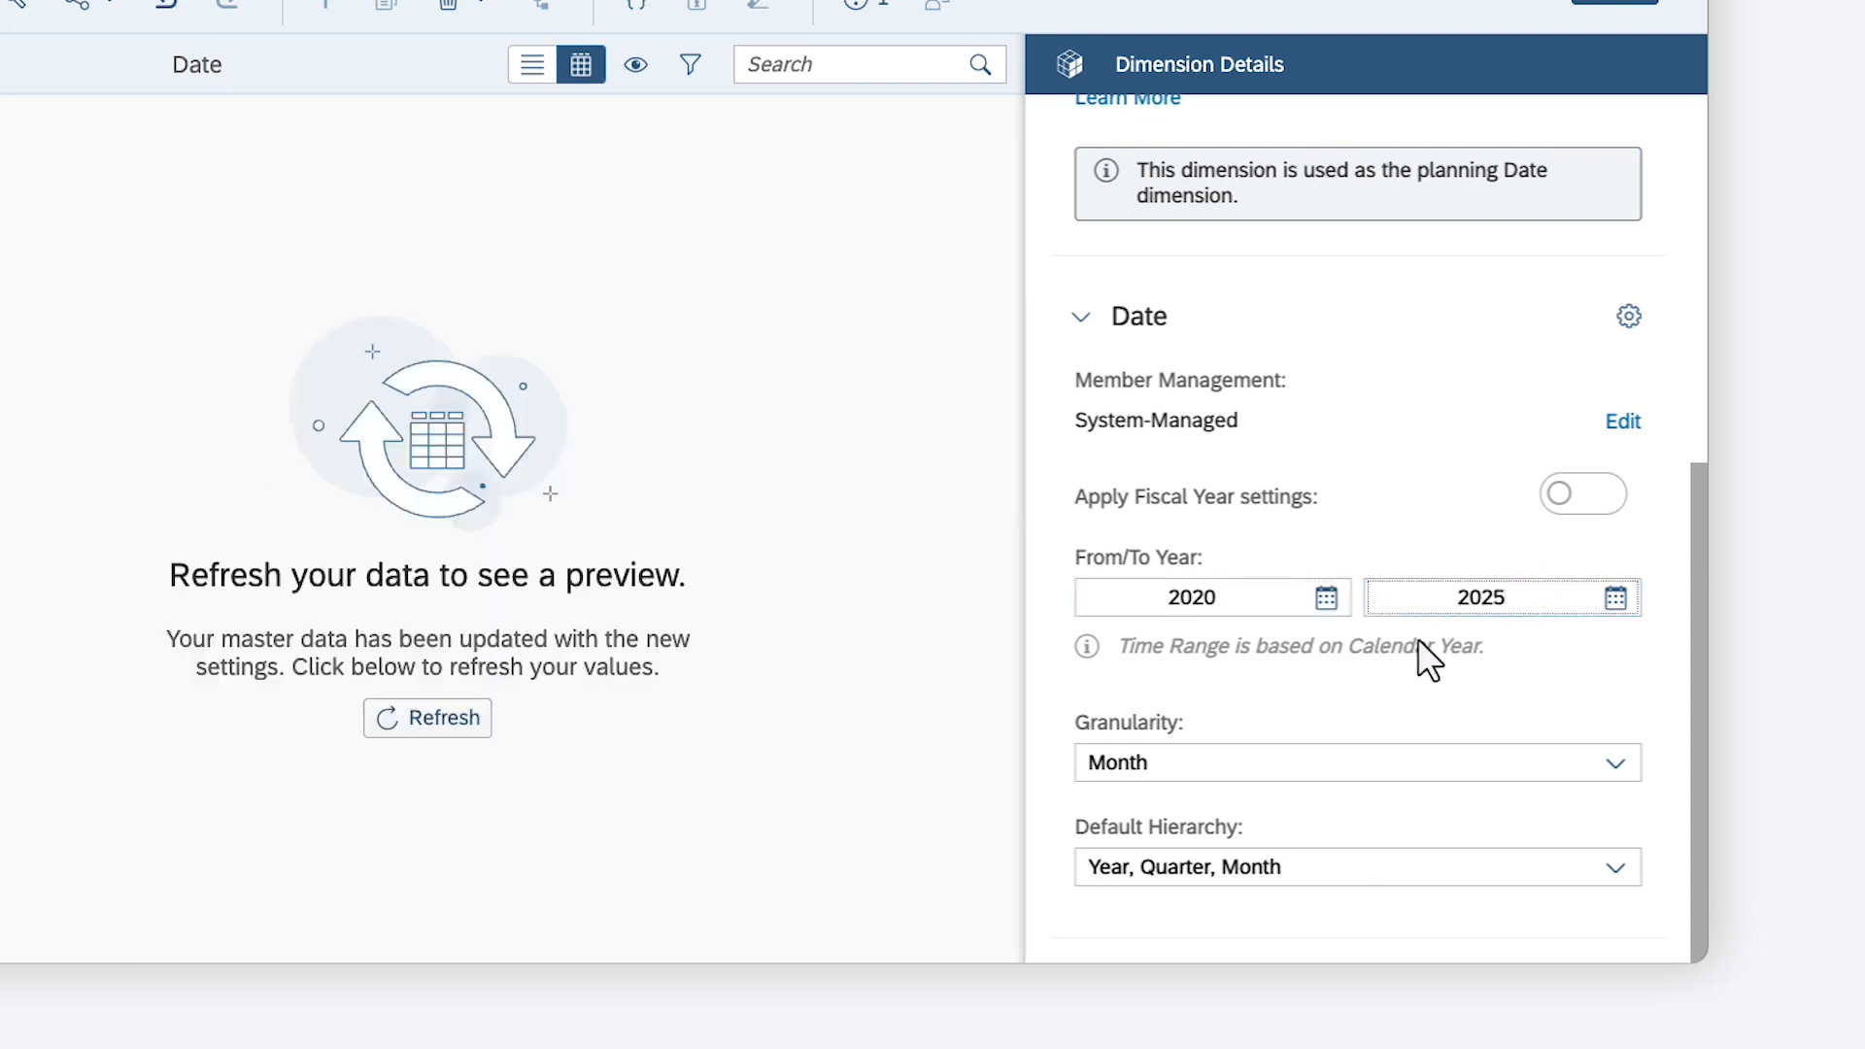
click(1616, 762)
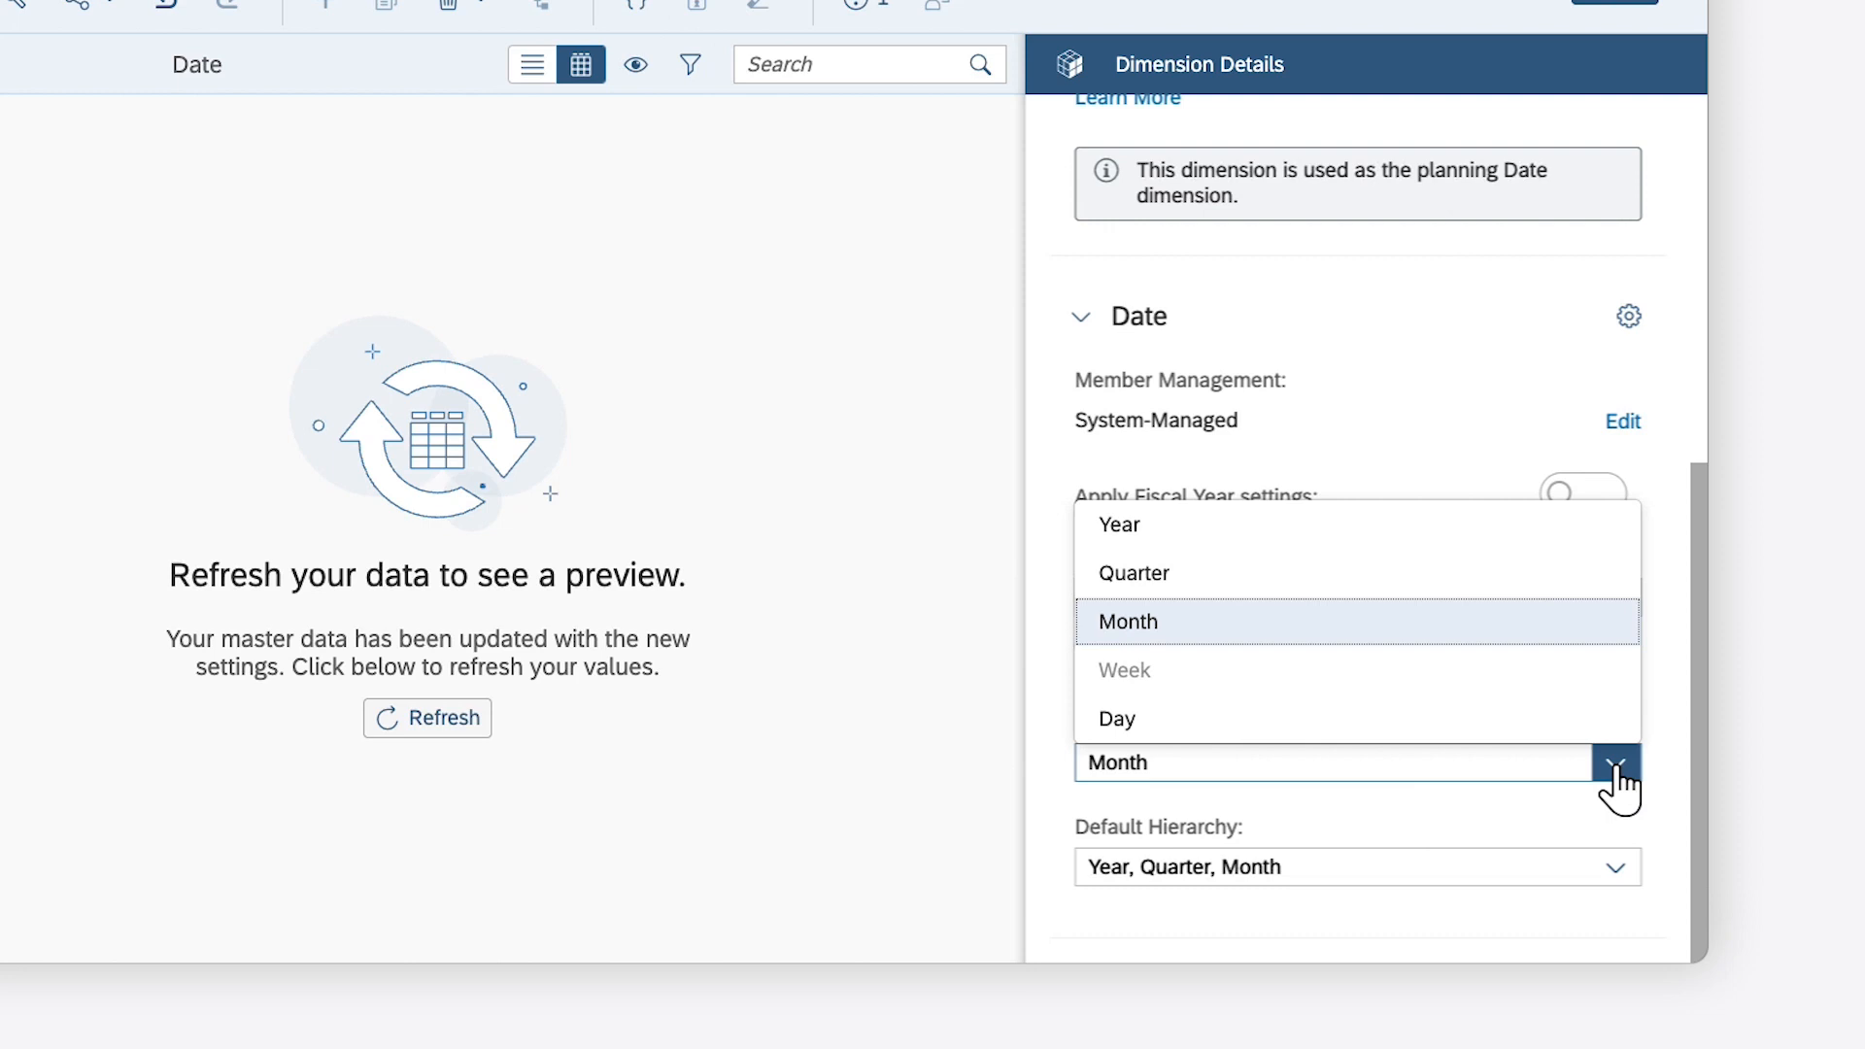
click(1476, 630)
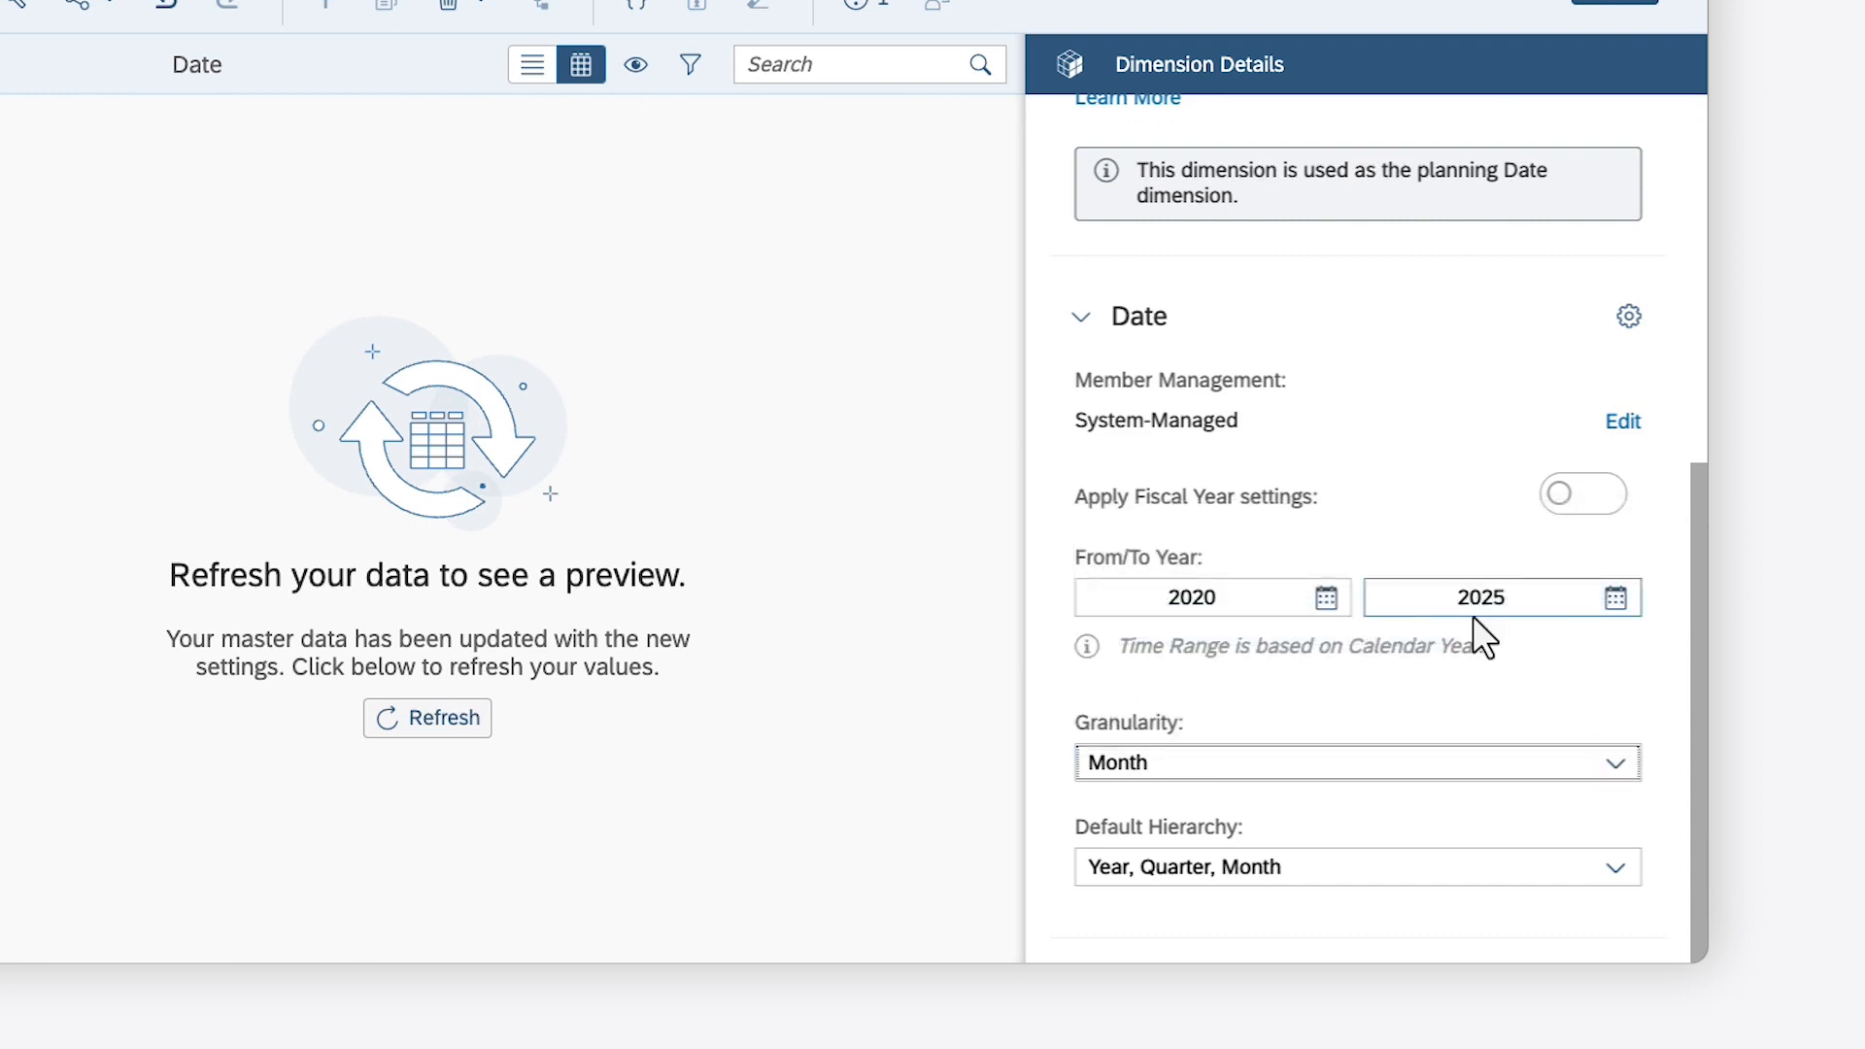
Open the model's date settings and try the week-based date pattern, leaving it disabled.
click(1629, 316)
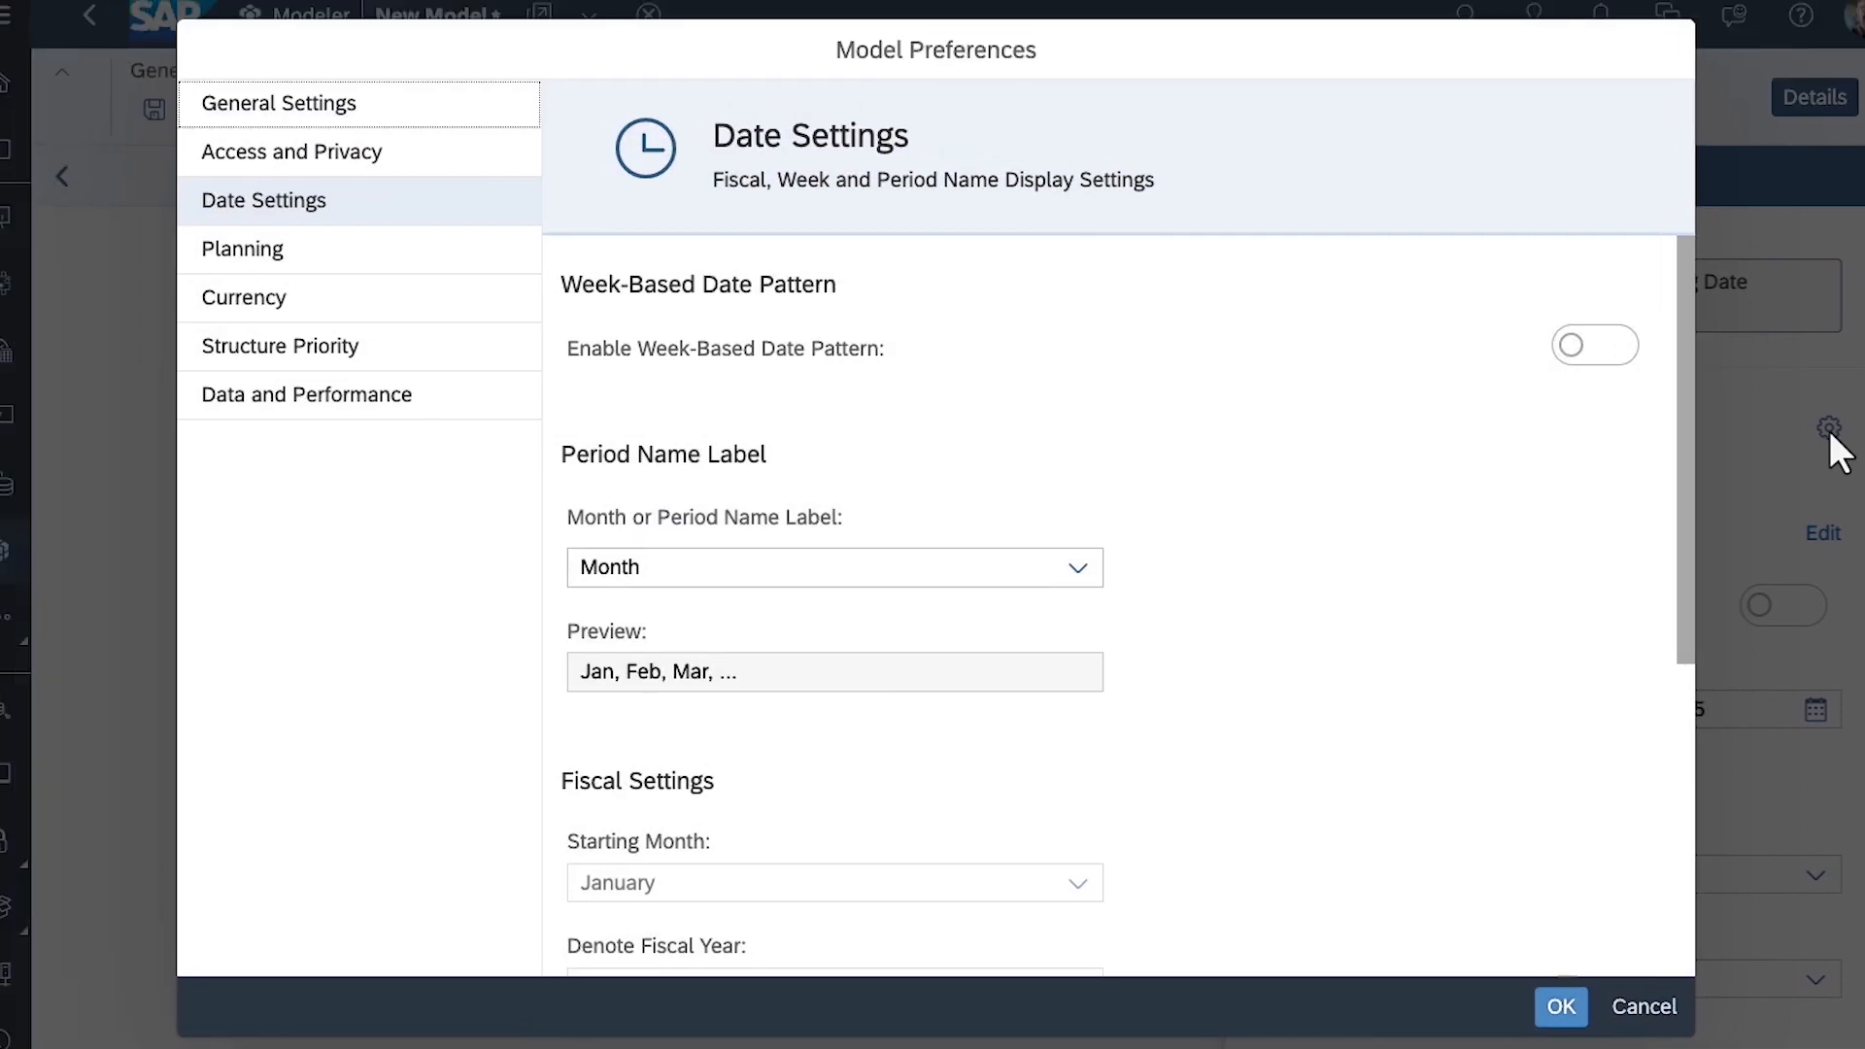
click(1612, 359)
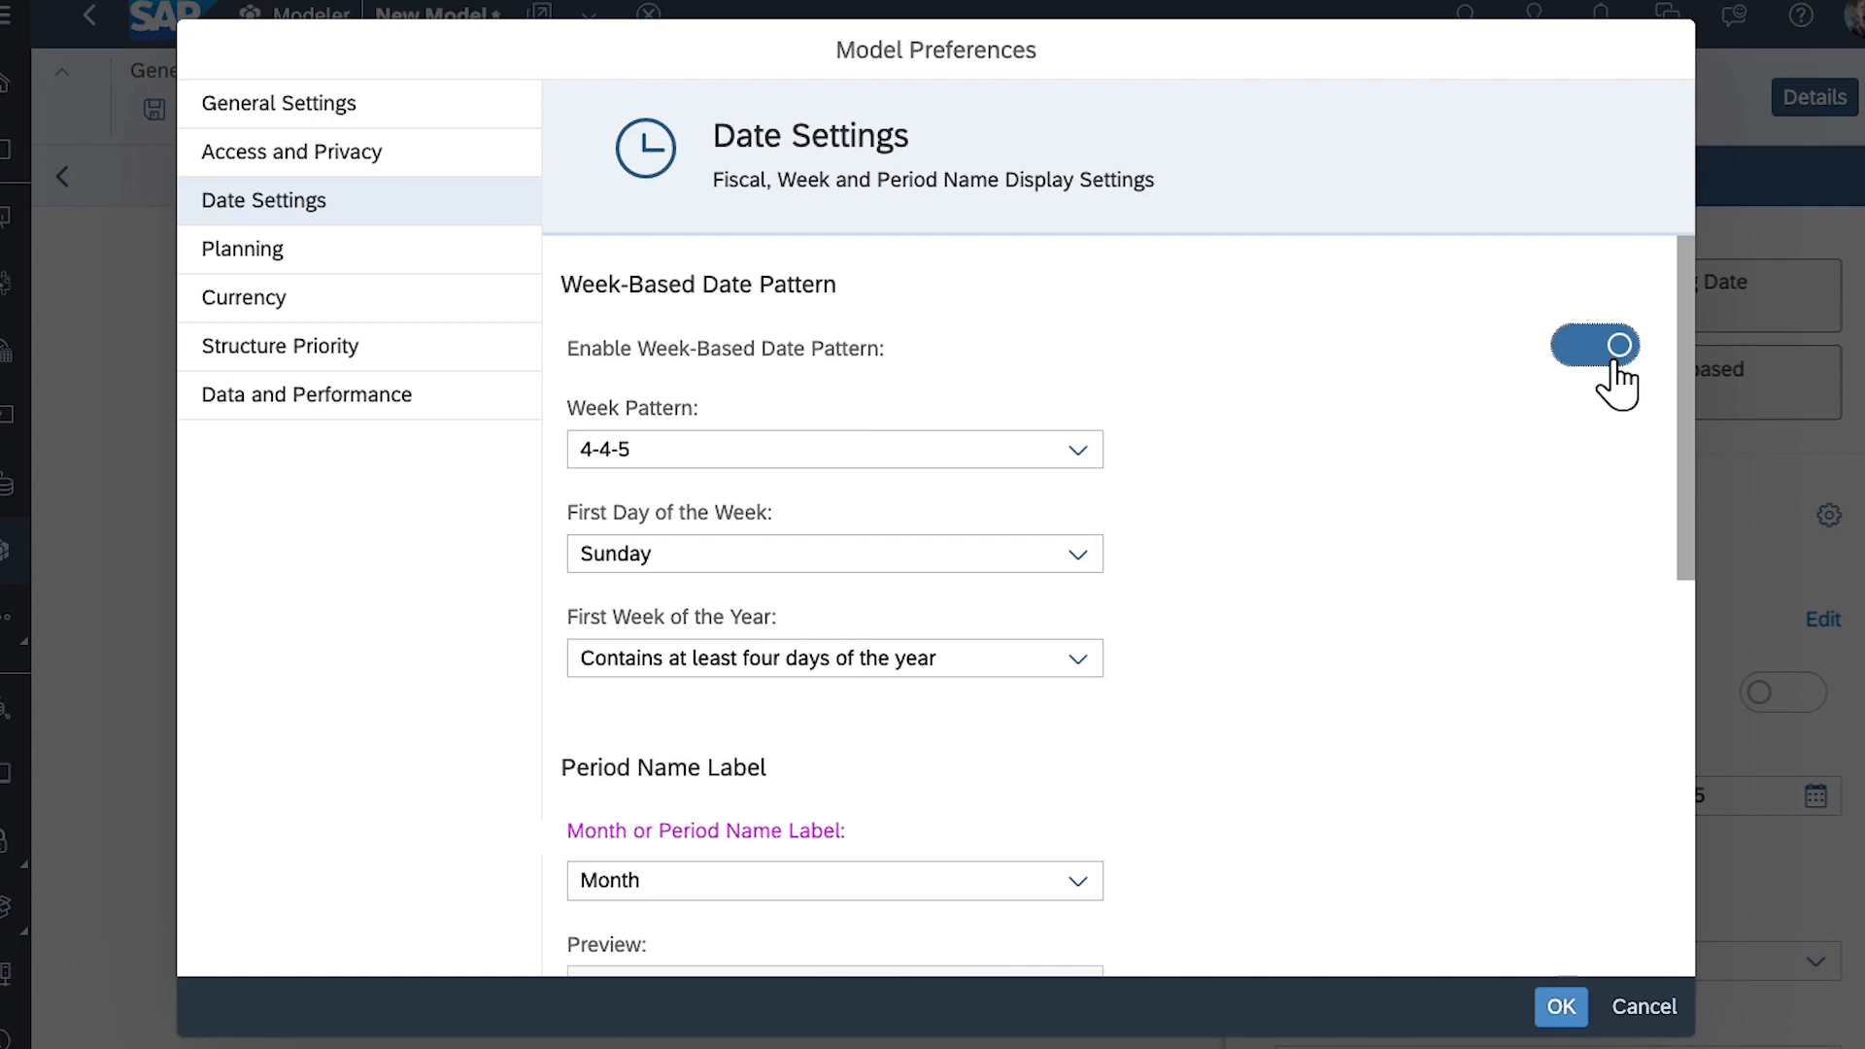
click(1612, 364)
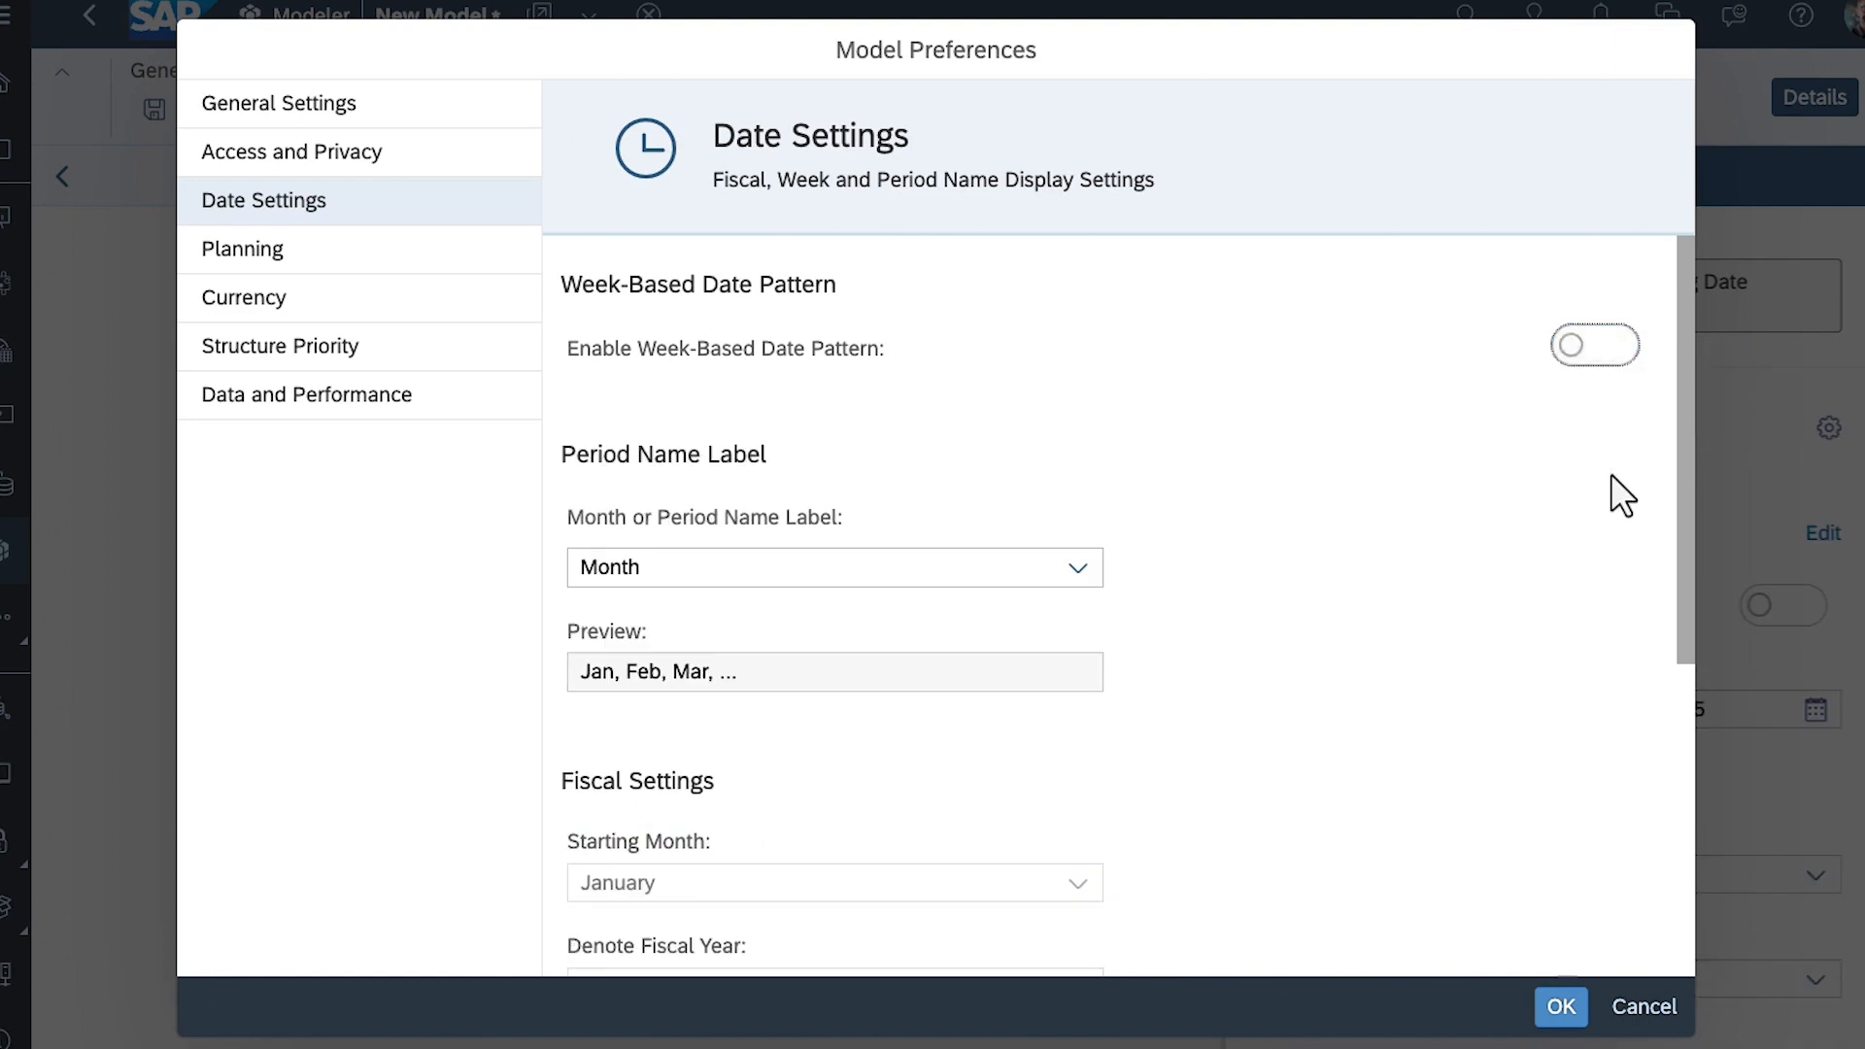
Try applying the fiscal year to the Date dimension and switch it back off.
scroll(1612, 476, down, 5)
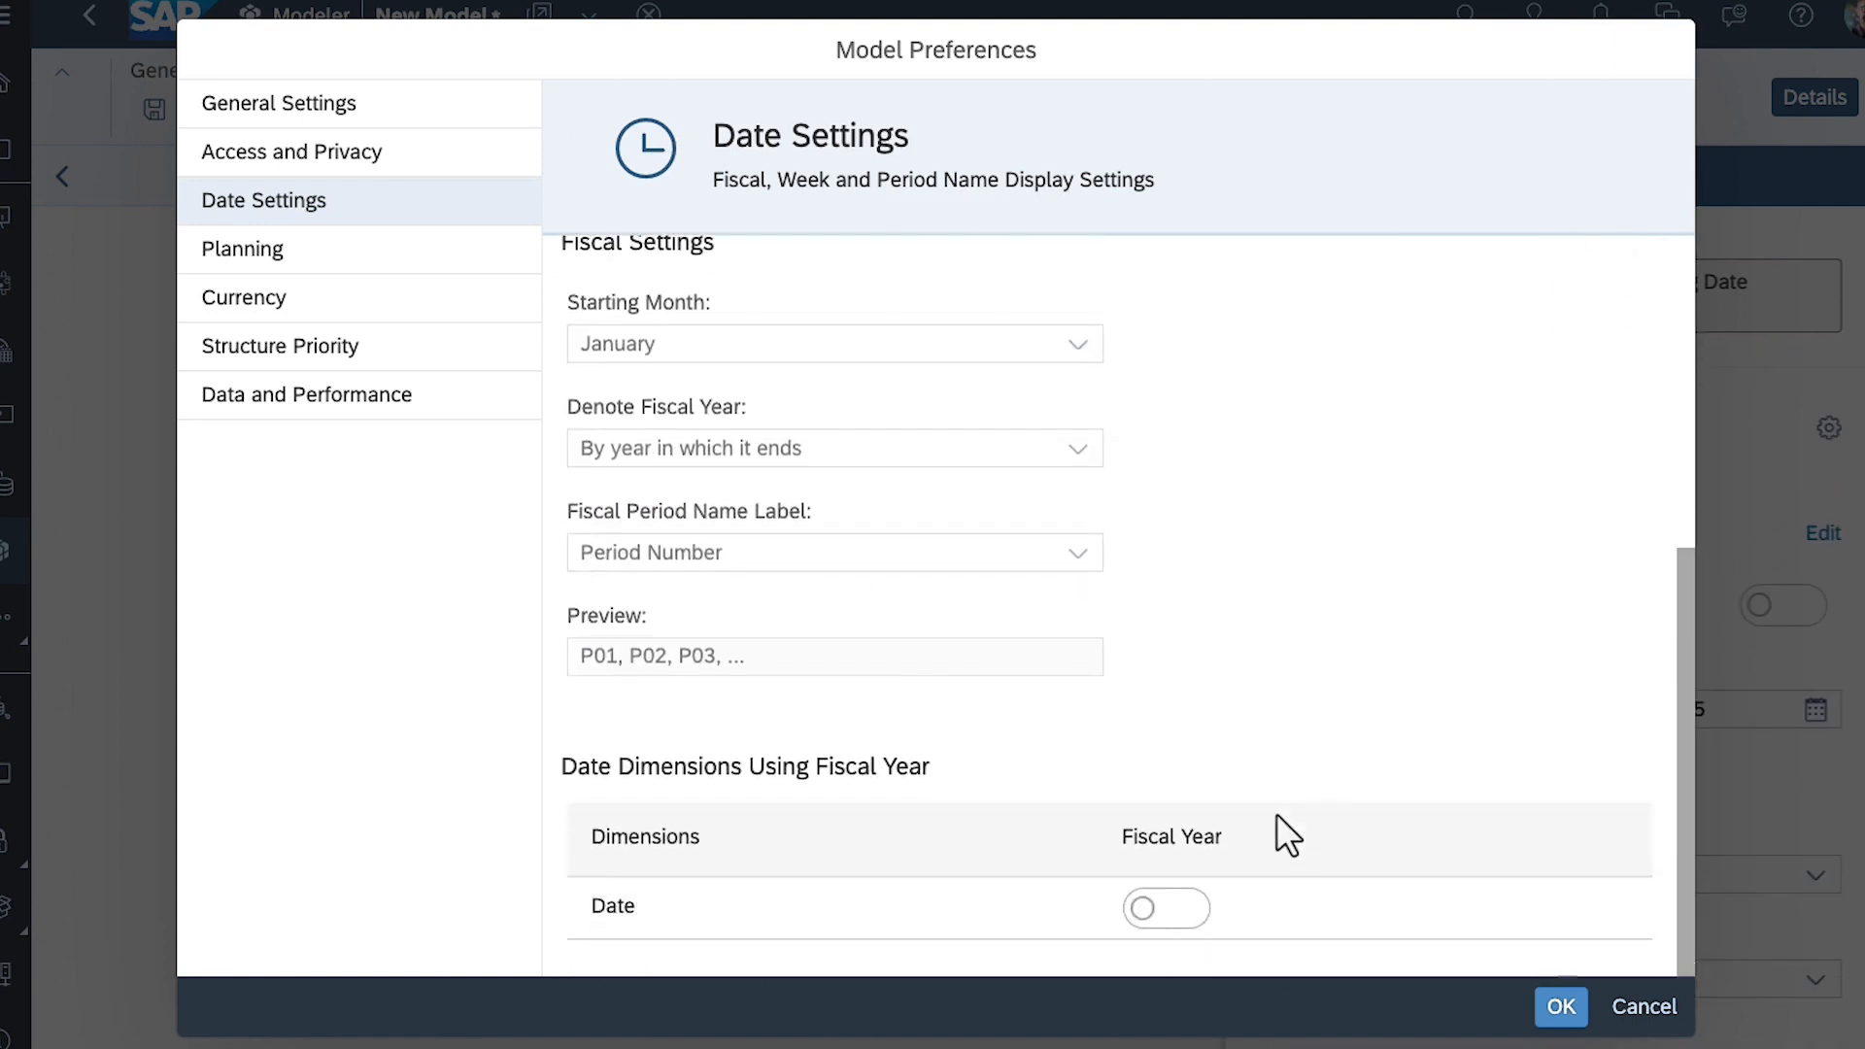
click(1178, 911)
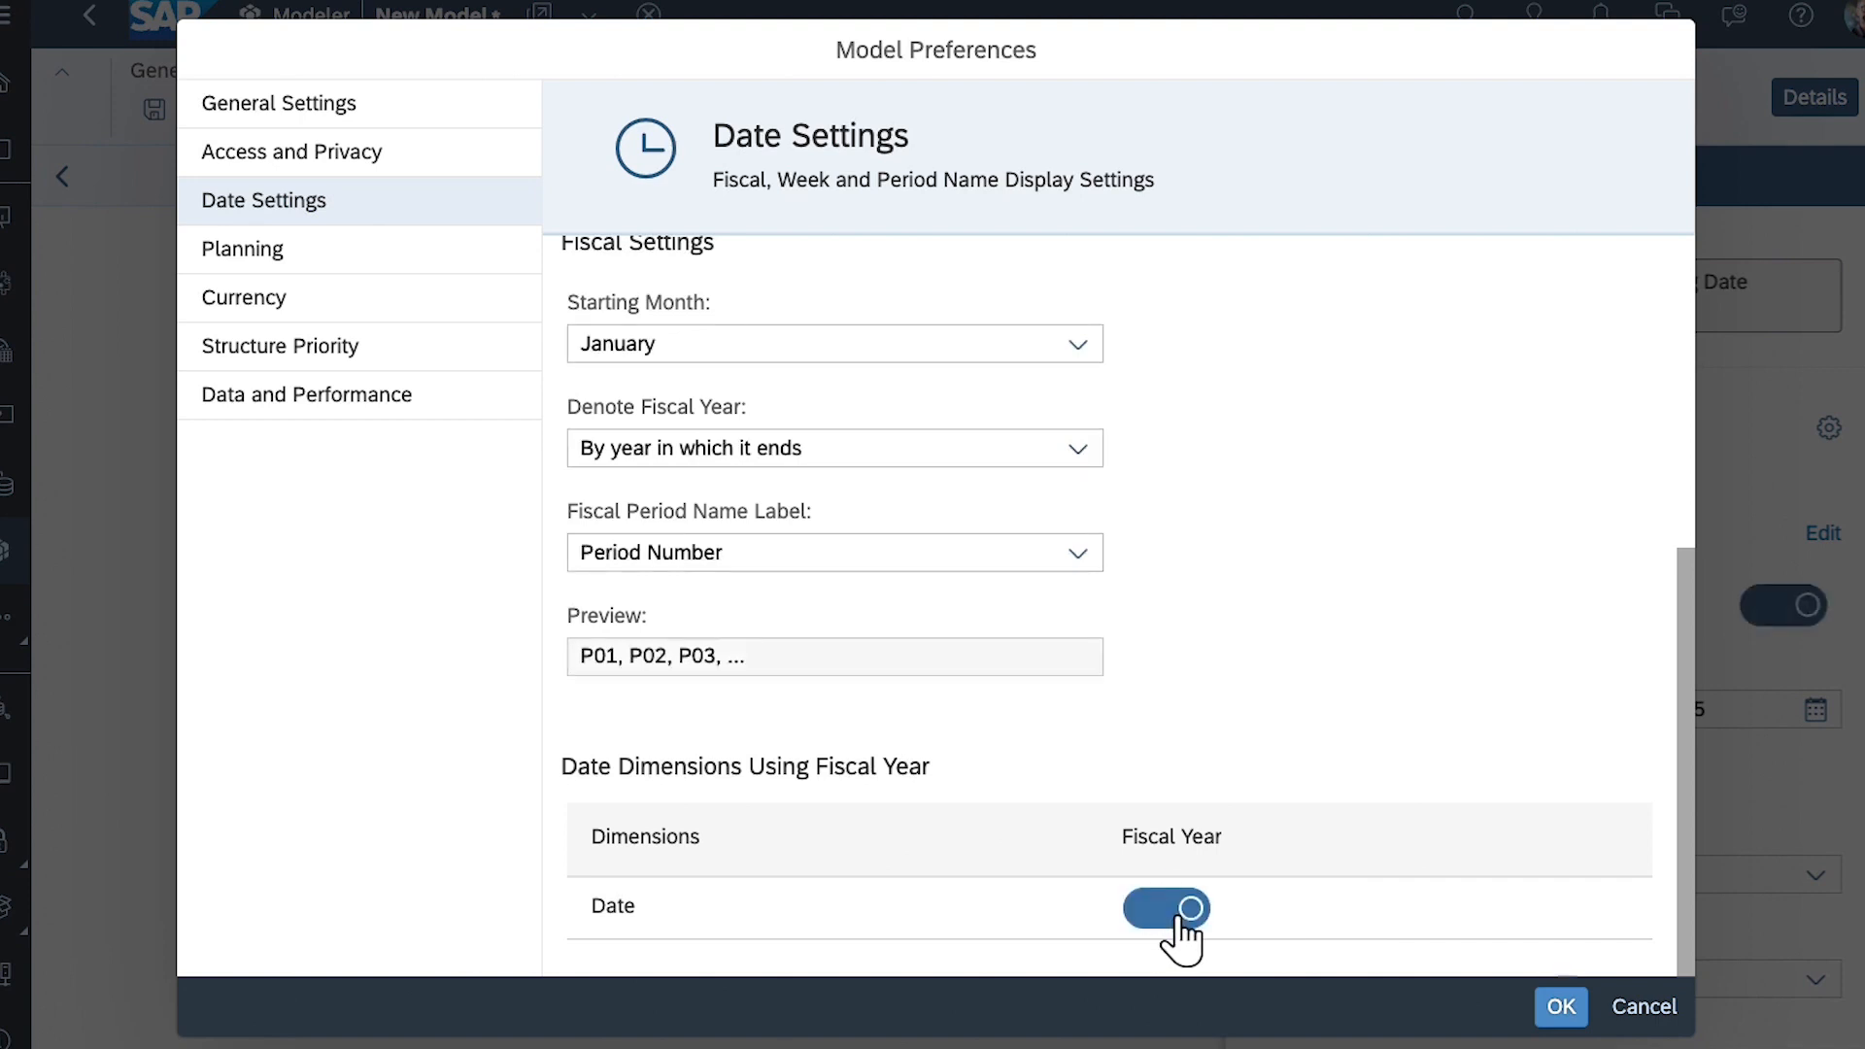
click(1156, 911)
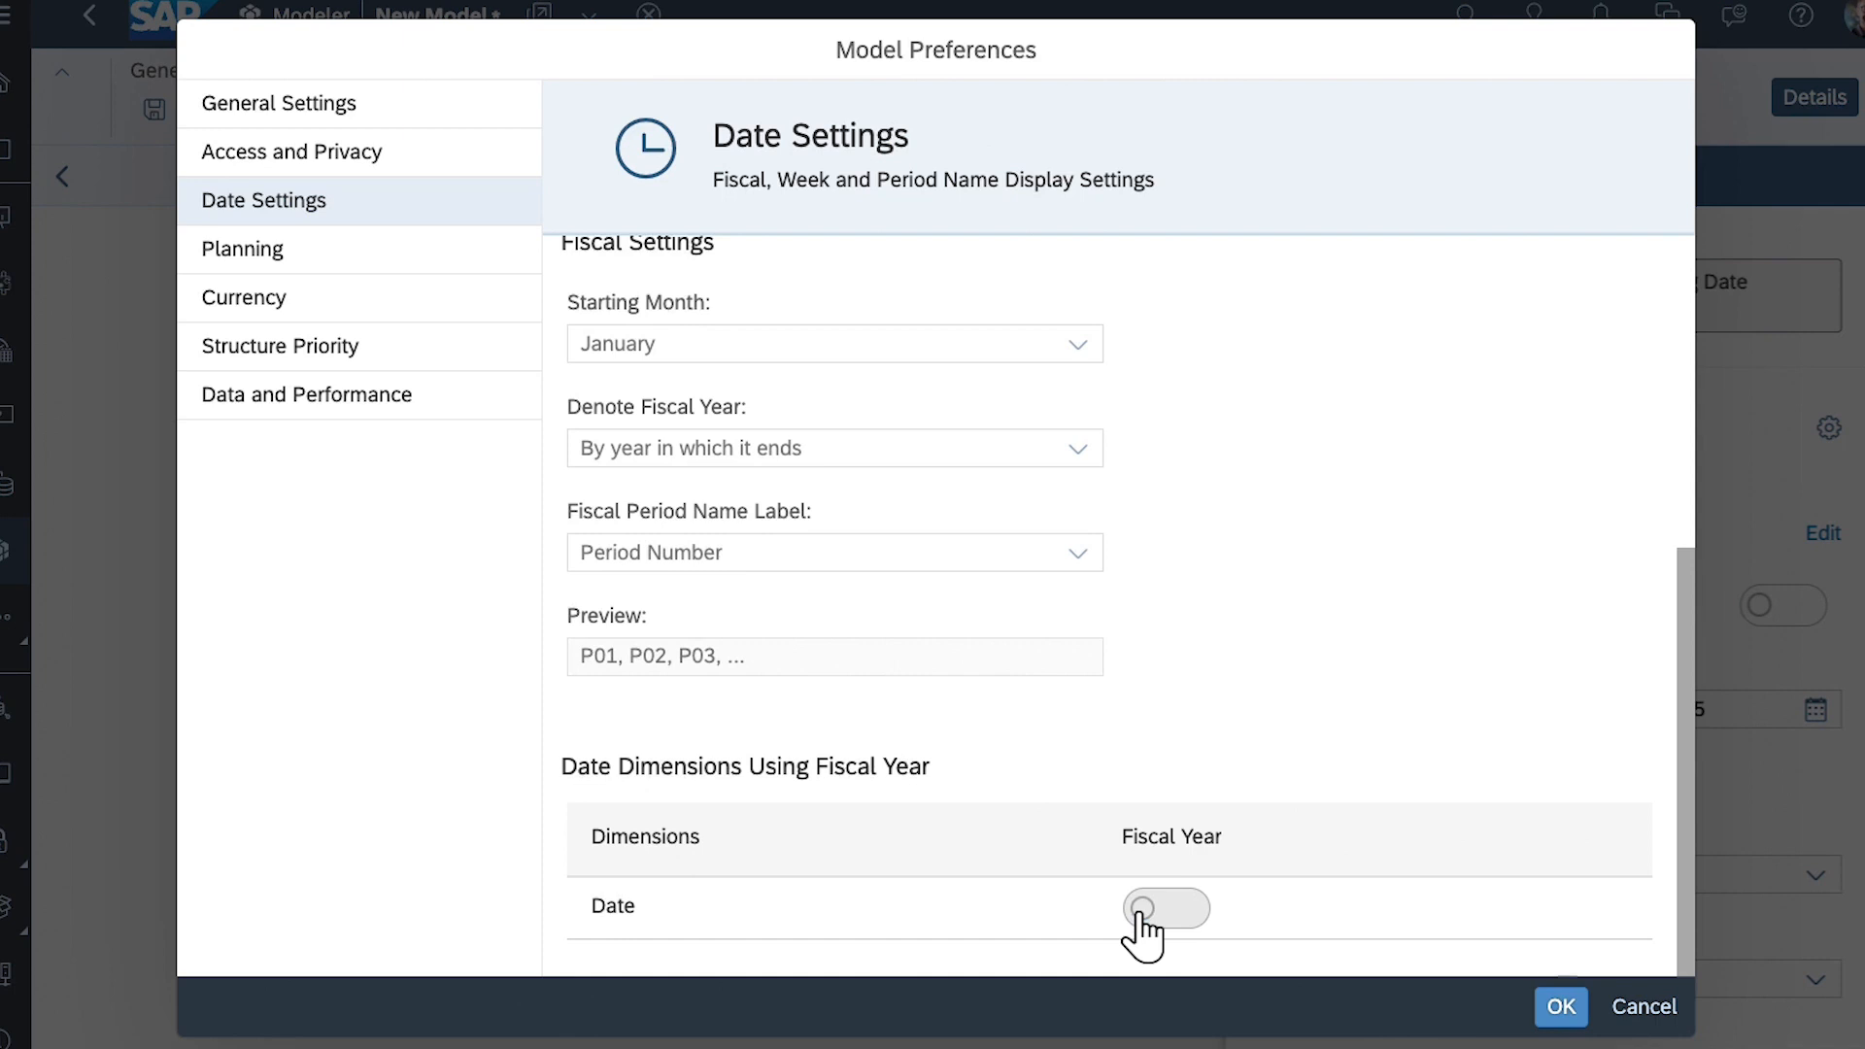
Review the model's planning preferences, including the date dimension used for planning and the data disaggregation options.
click(313, 260)
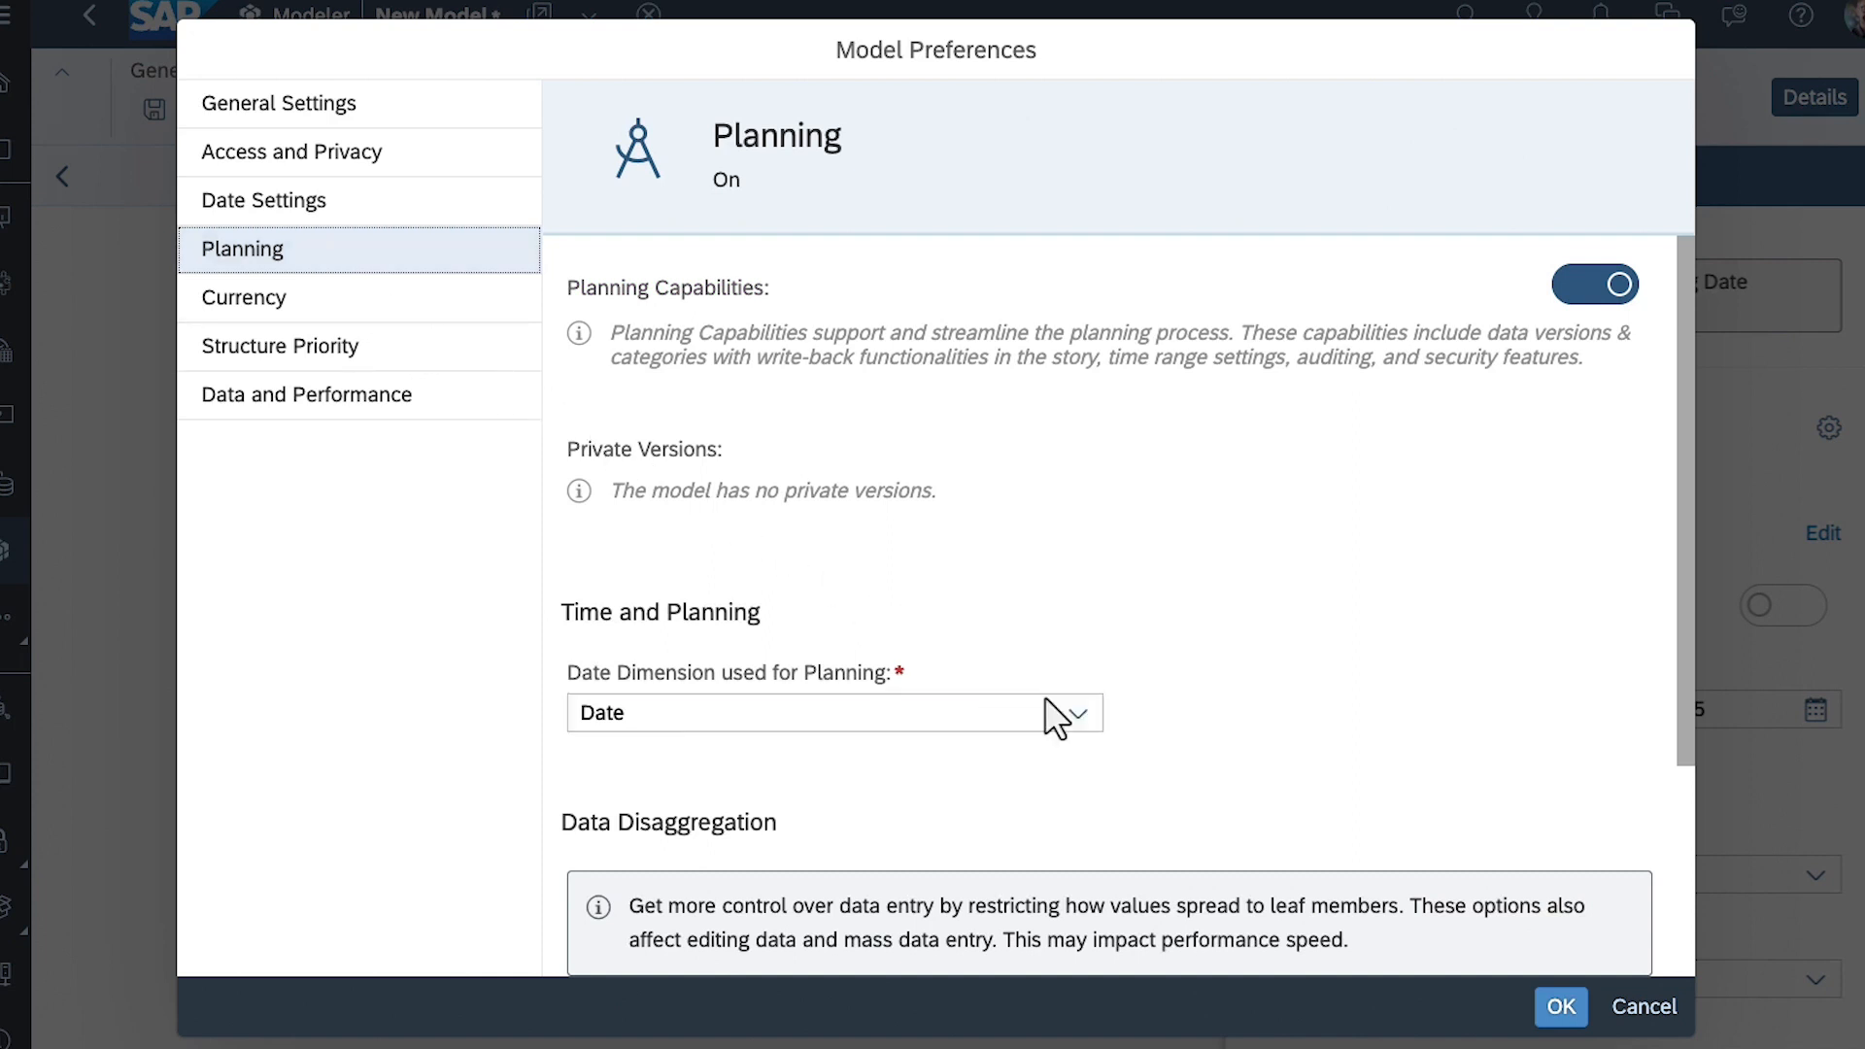
click(1078, 719)
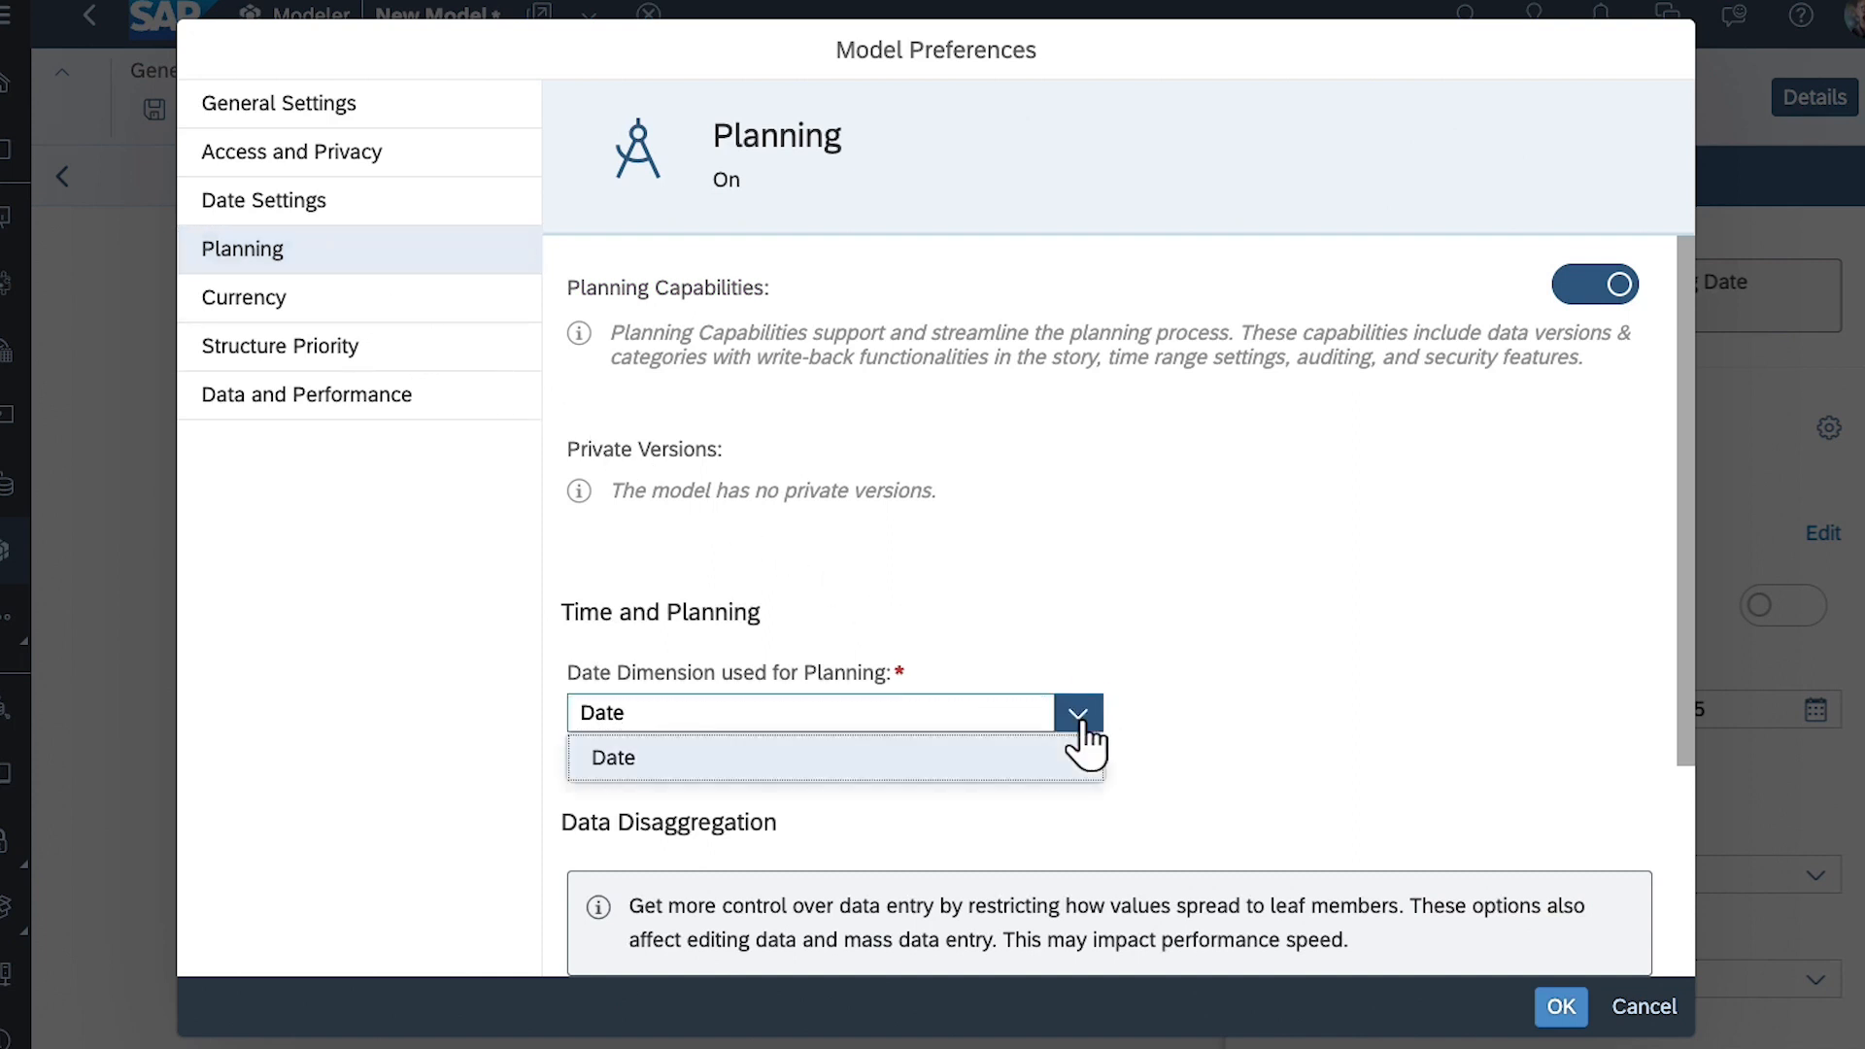
click(1079, 721)
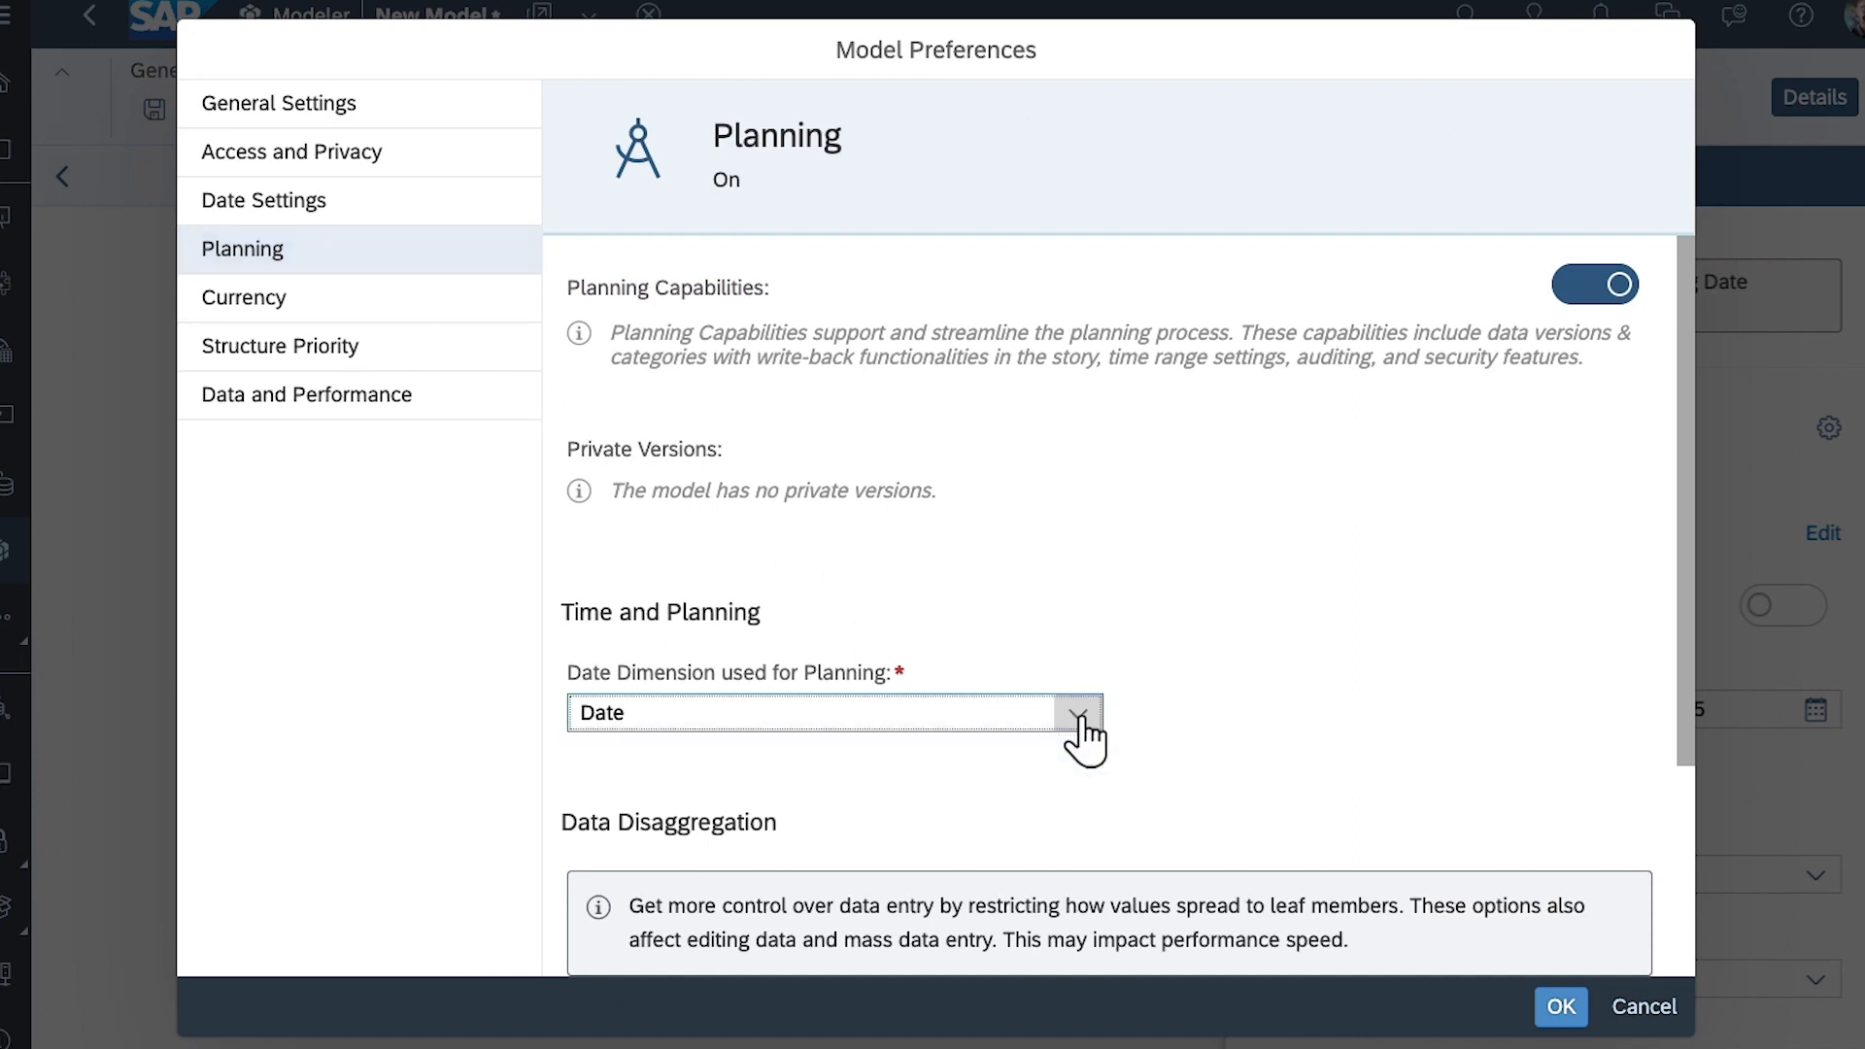
scroll(1087, 714, down, 3)
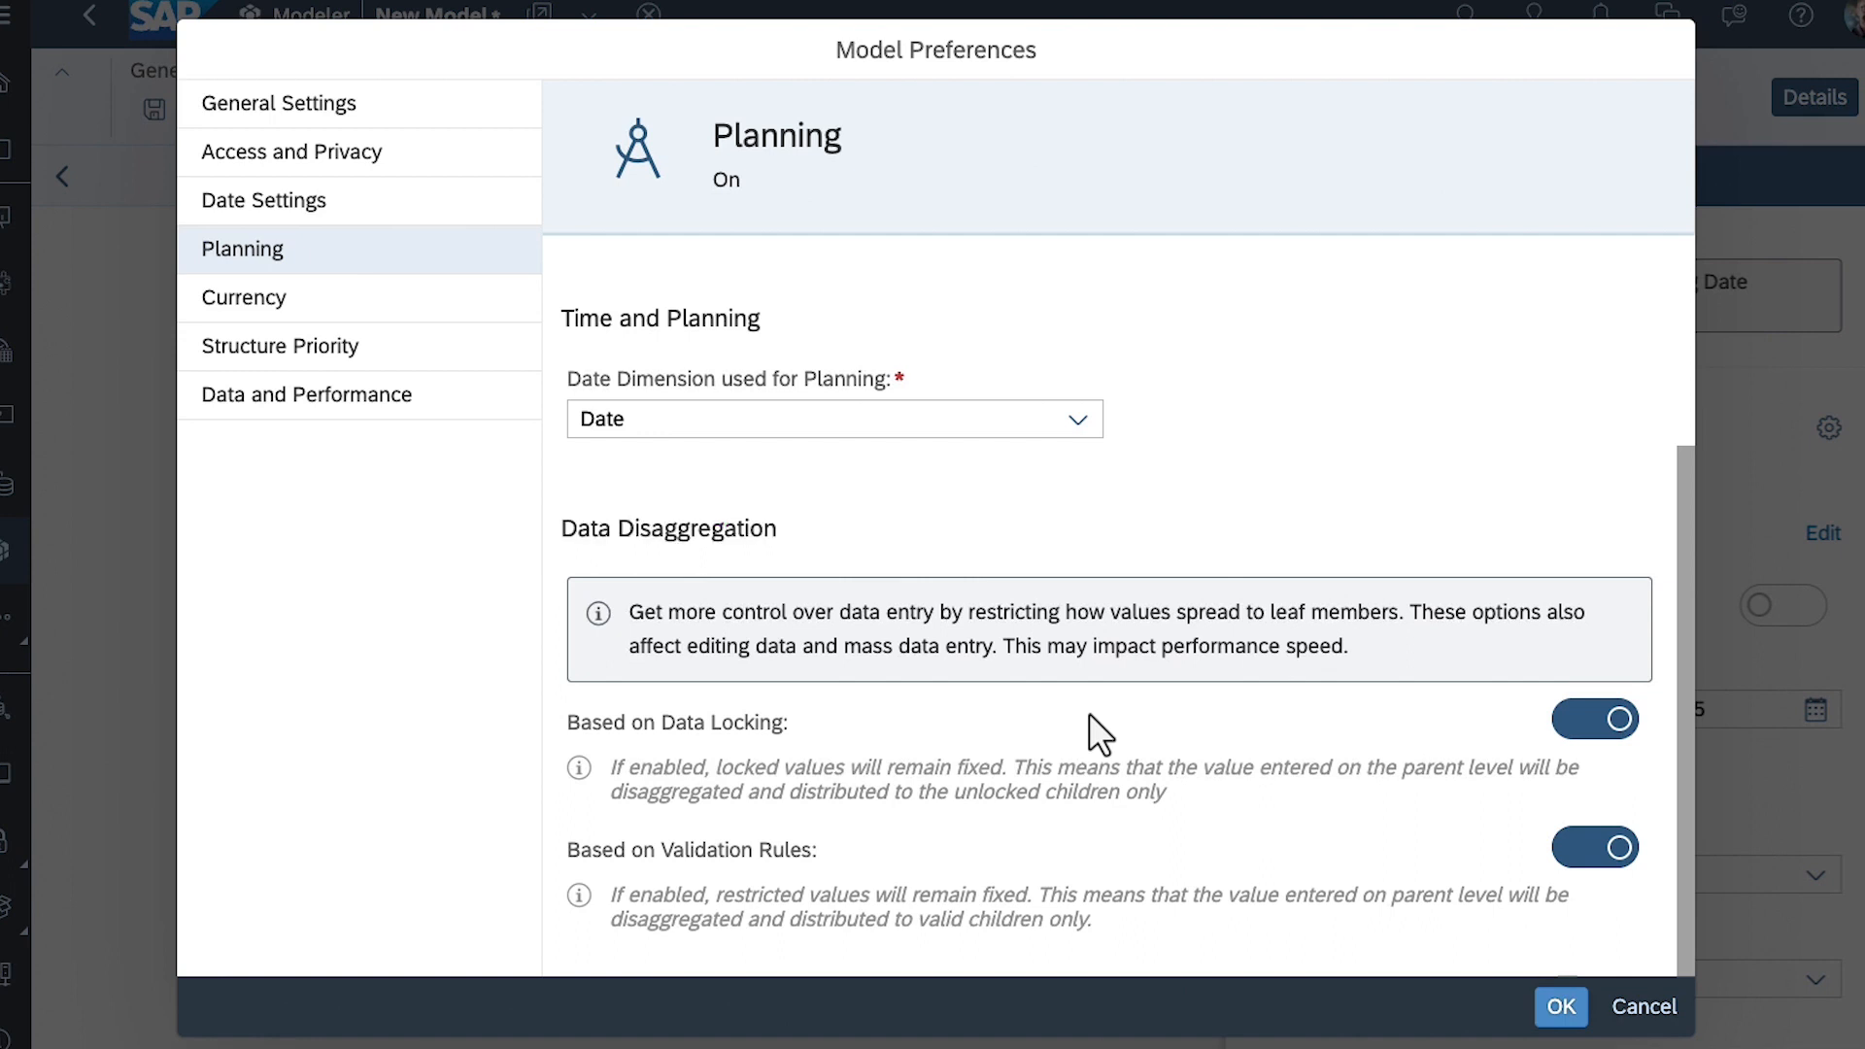
Enable currency conversion in the model preferences, apply them and return to the model structure.
click(231, 303)
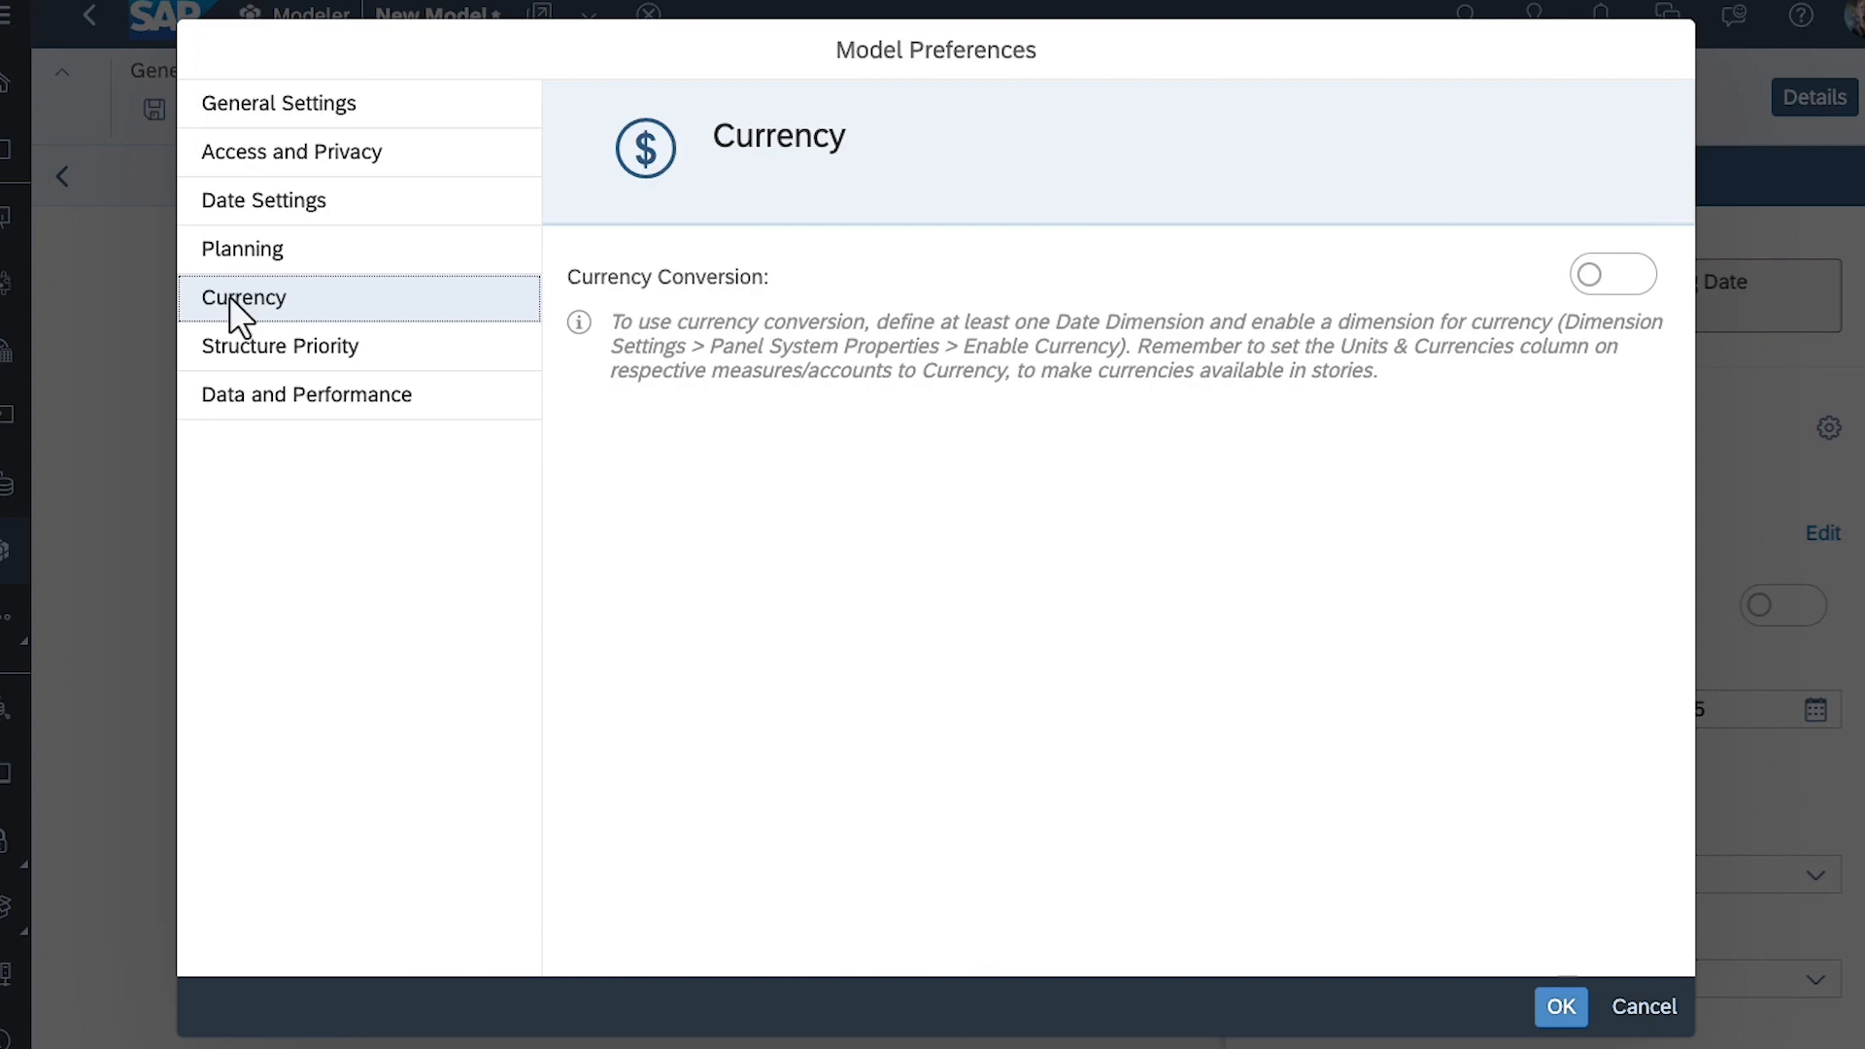
click(1560, 1007)
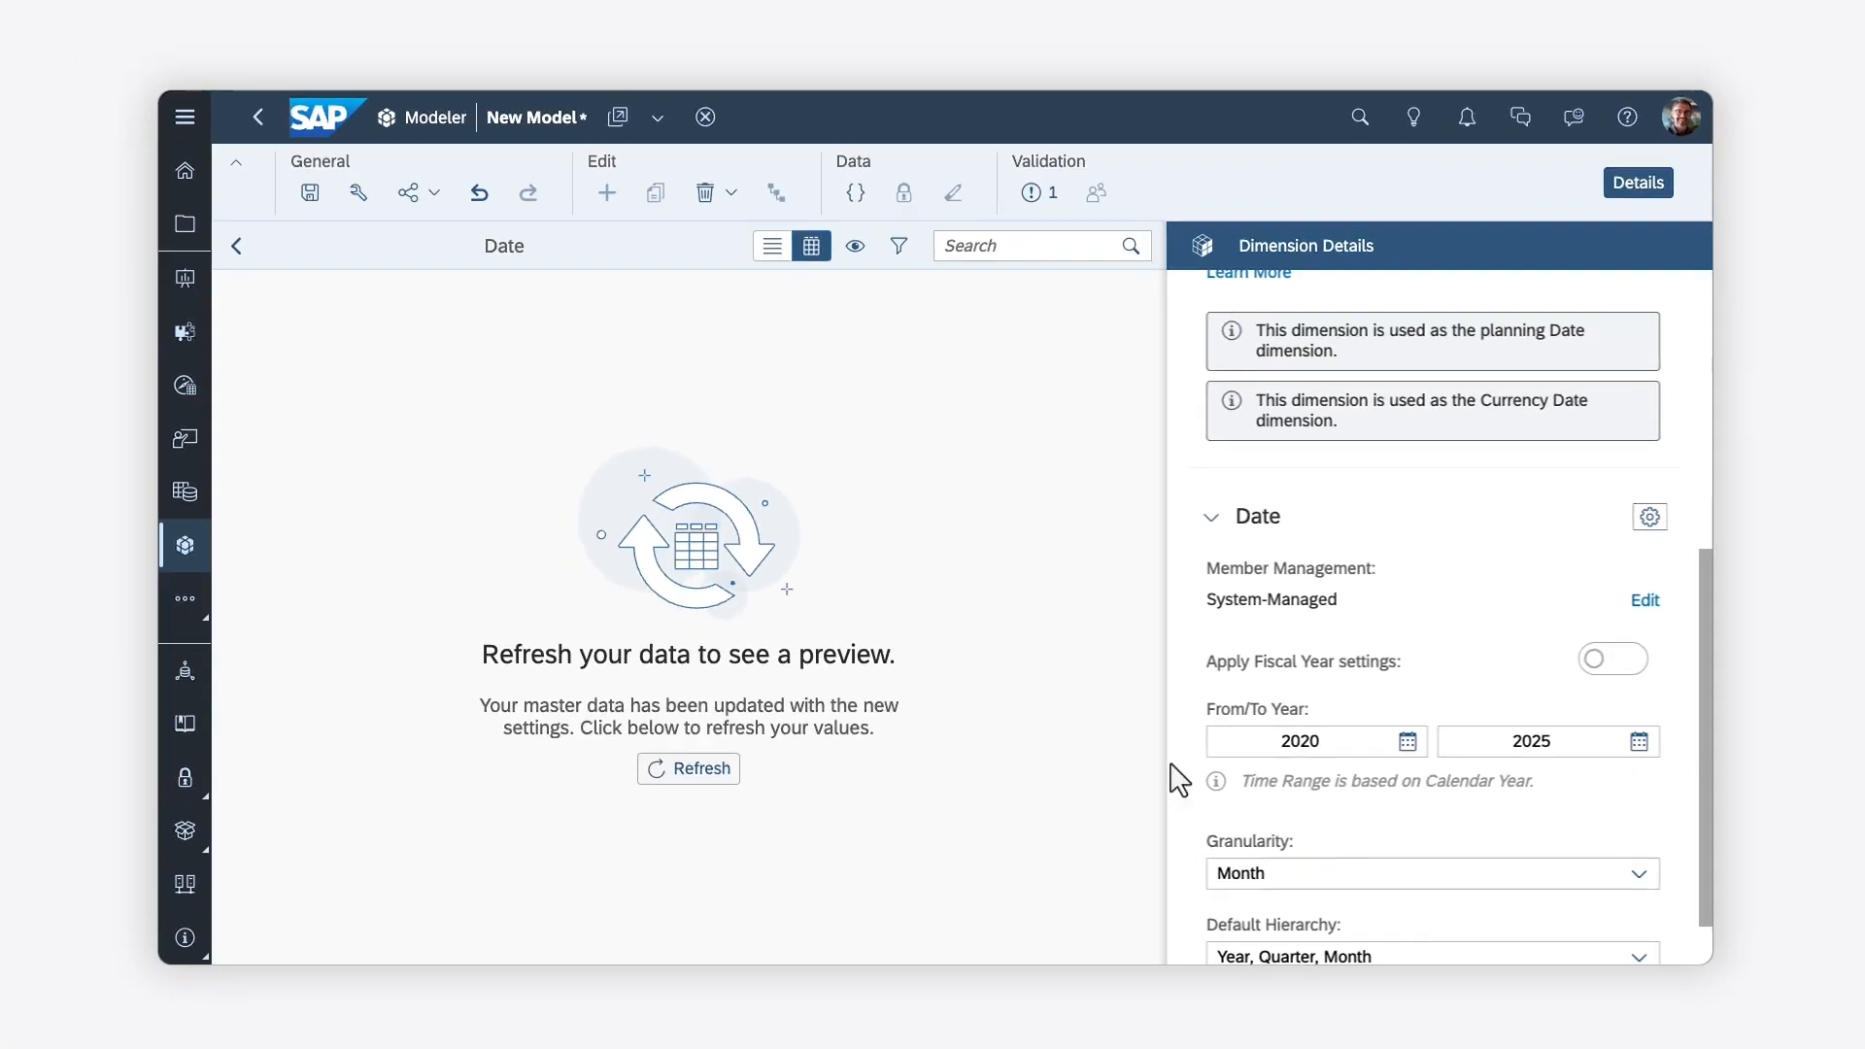
click(238, 250)
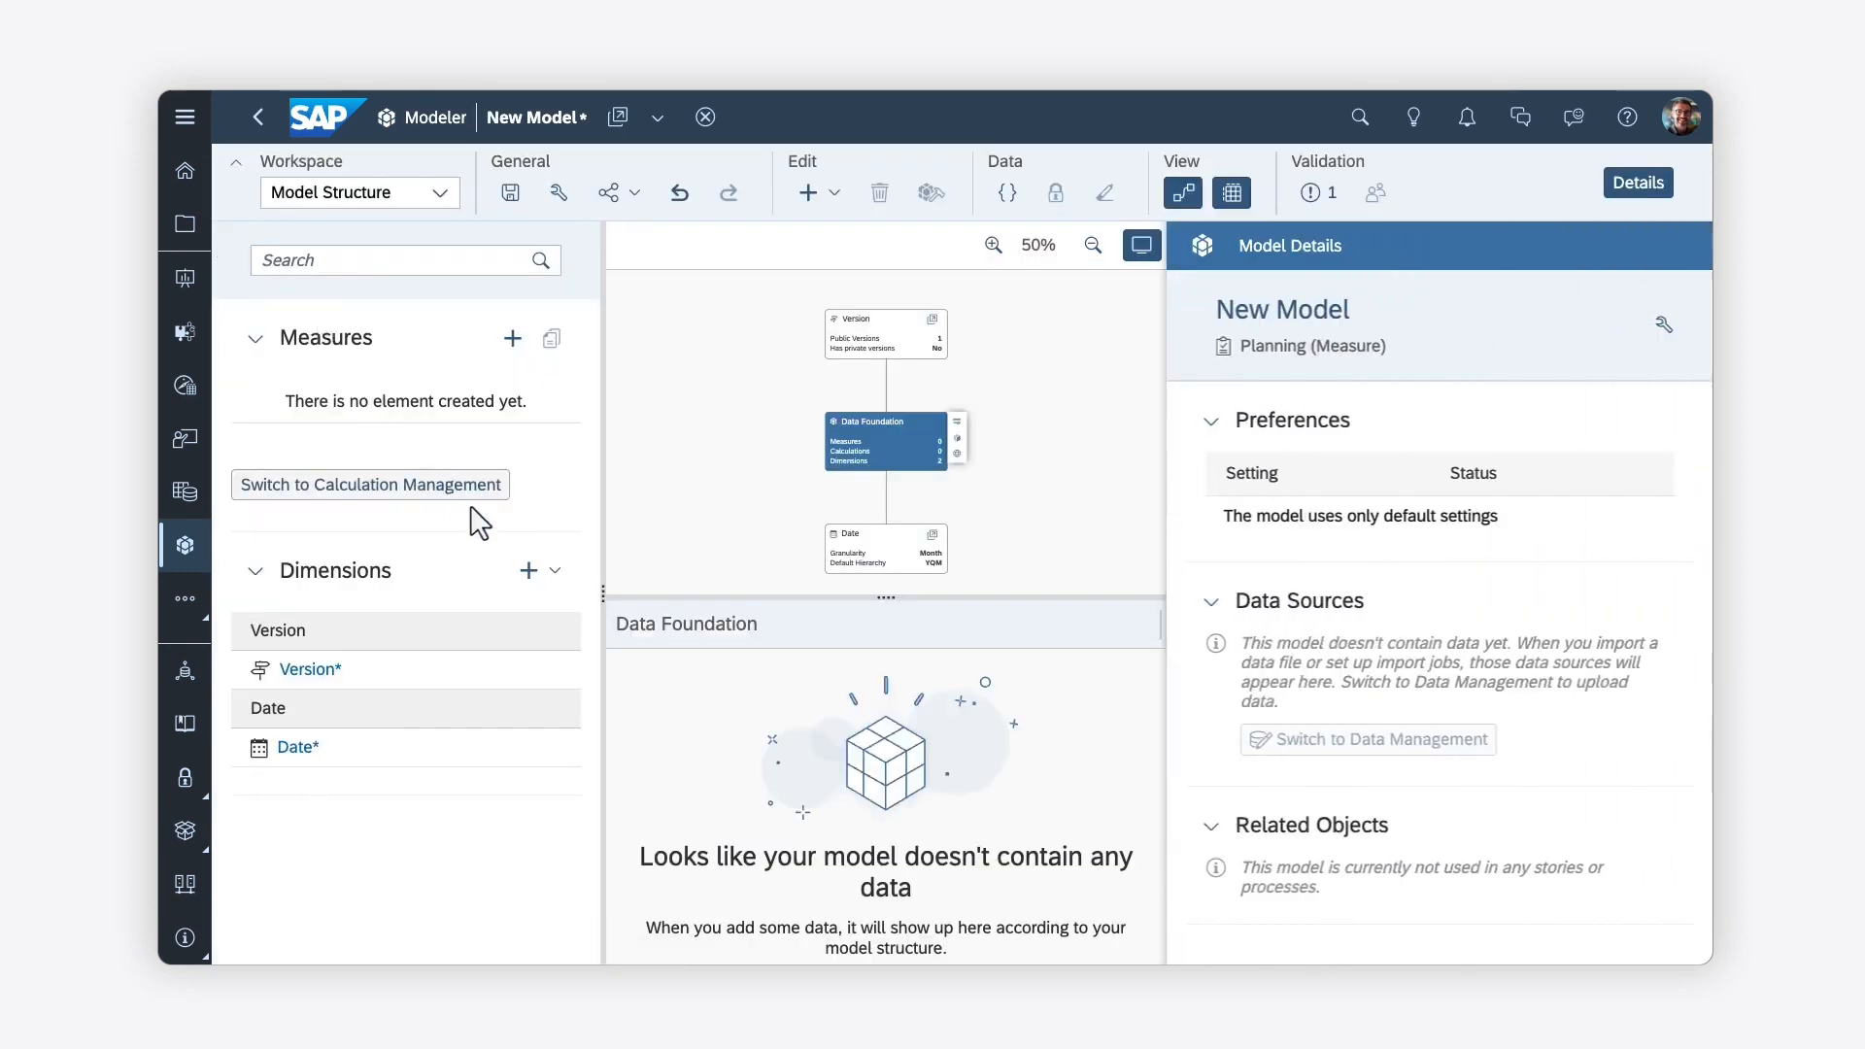
Add a new non-public dimension named Customers with the type Organization.
click(528, 573)
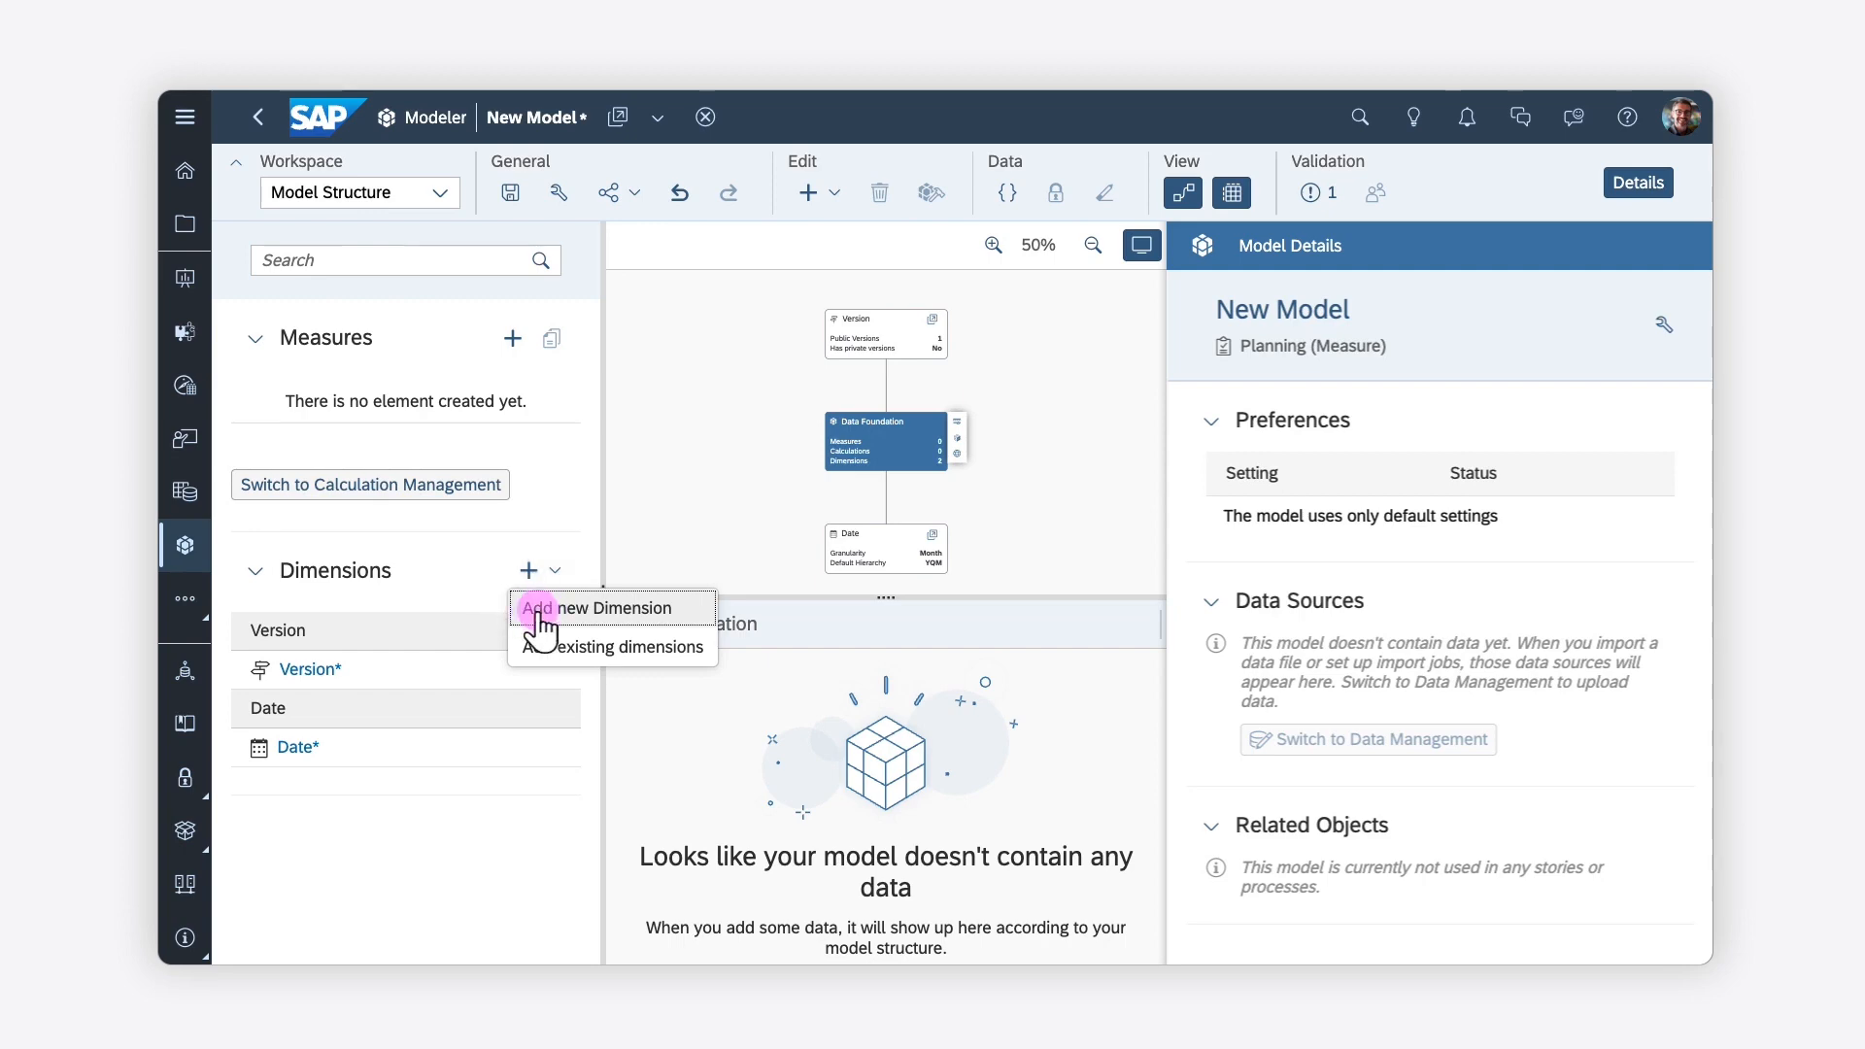
click(534, 610)
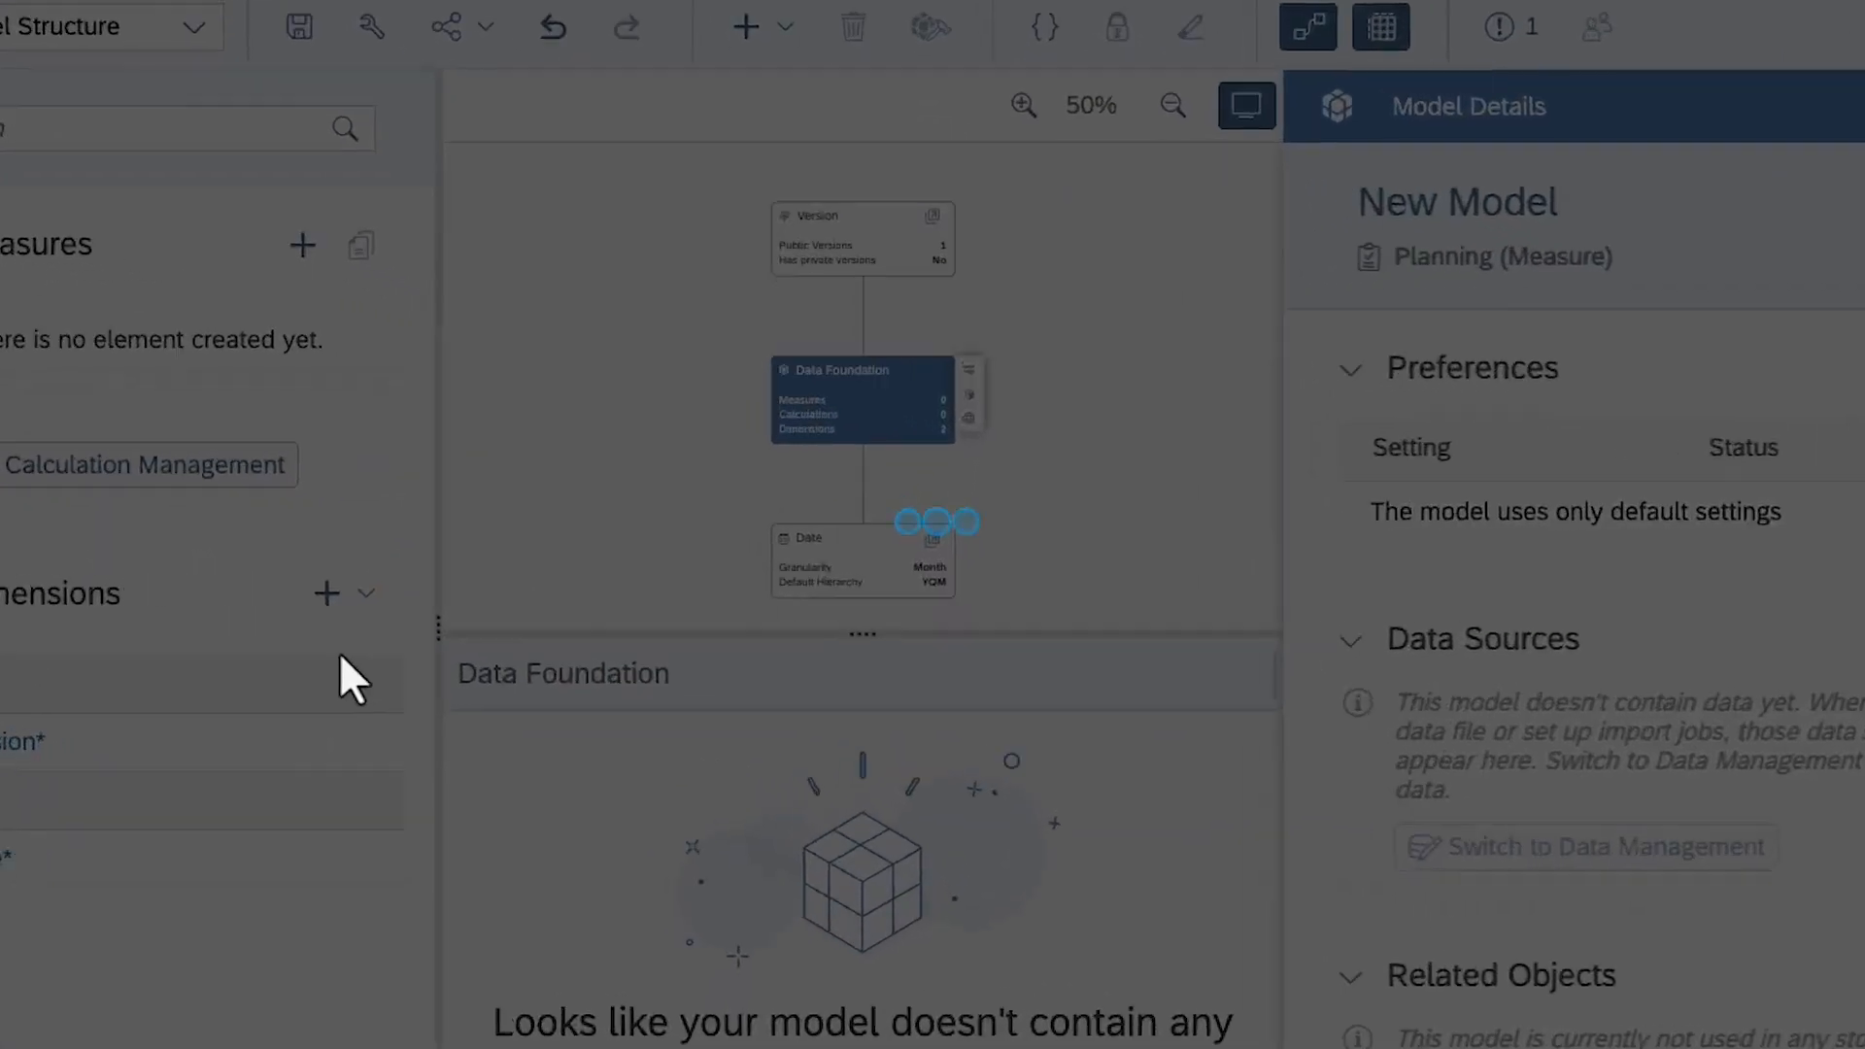
text(Cu)
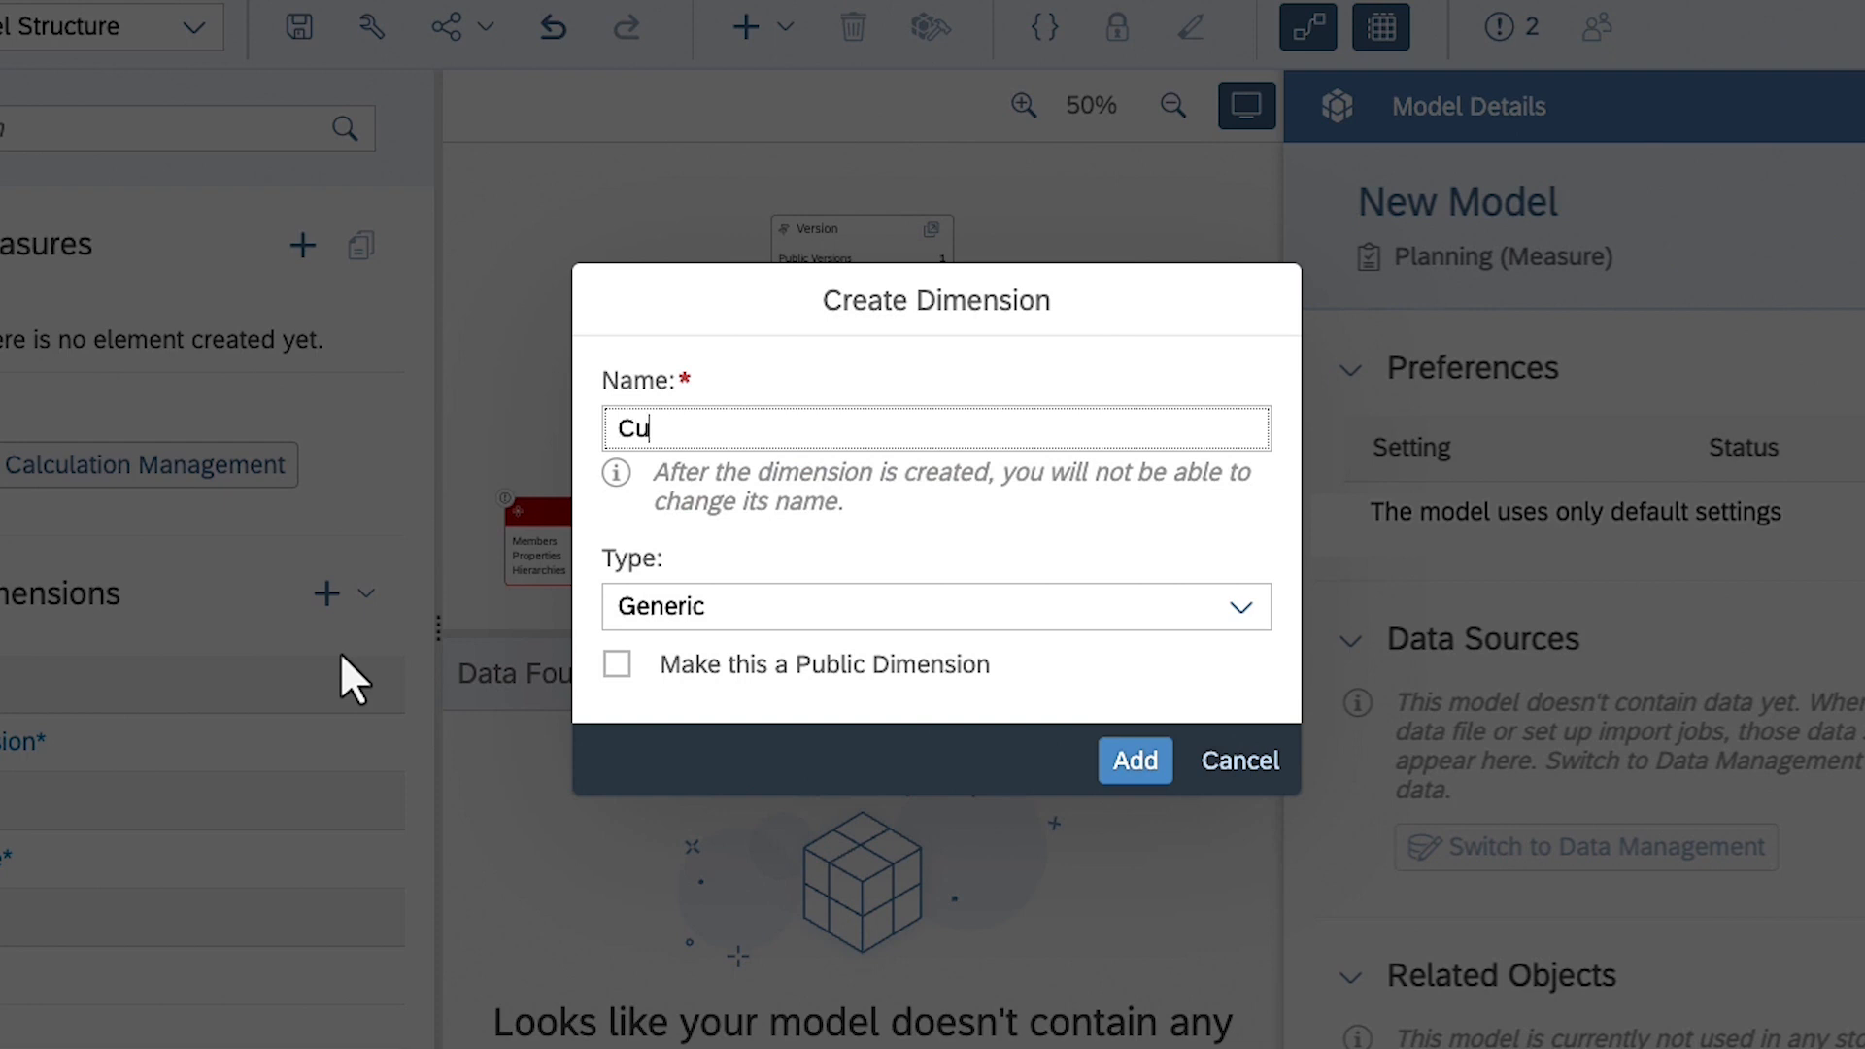
text(stomers)
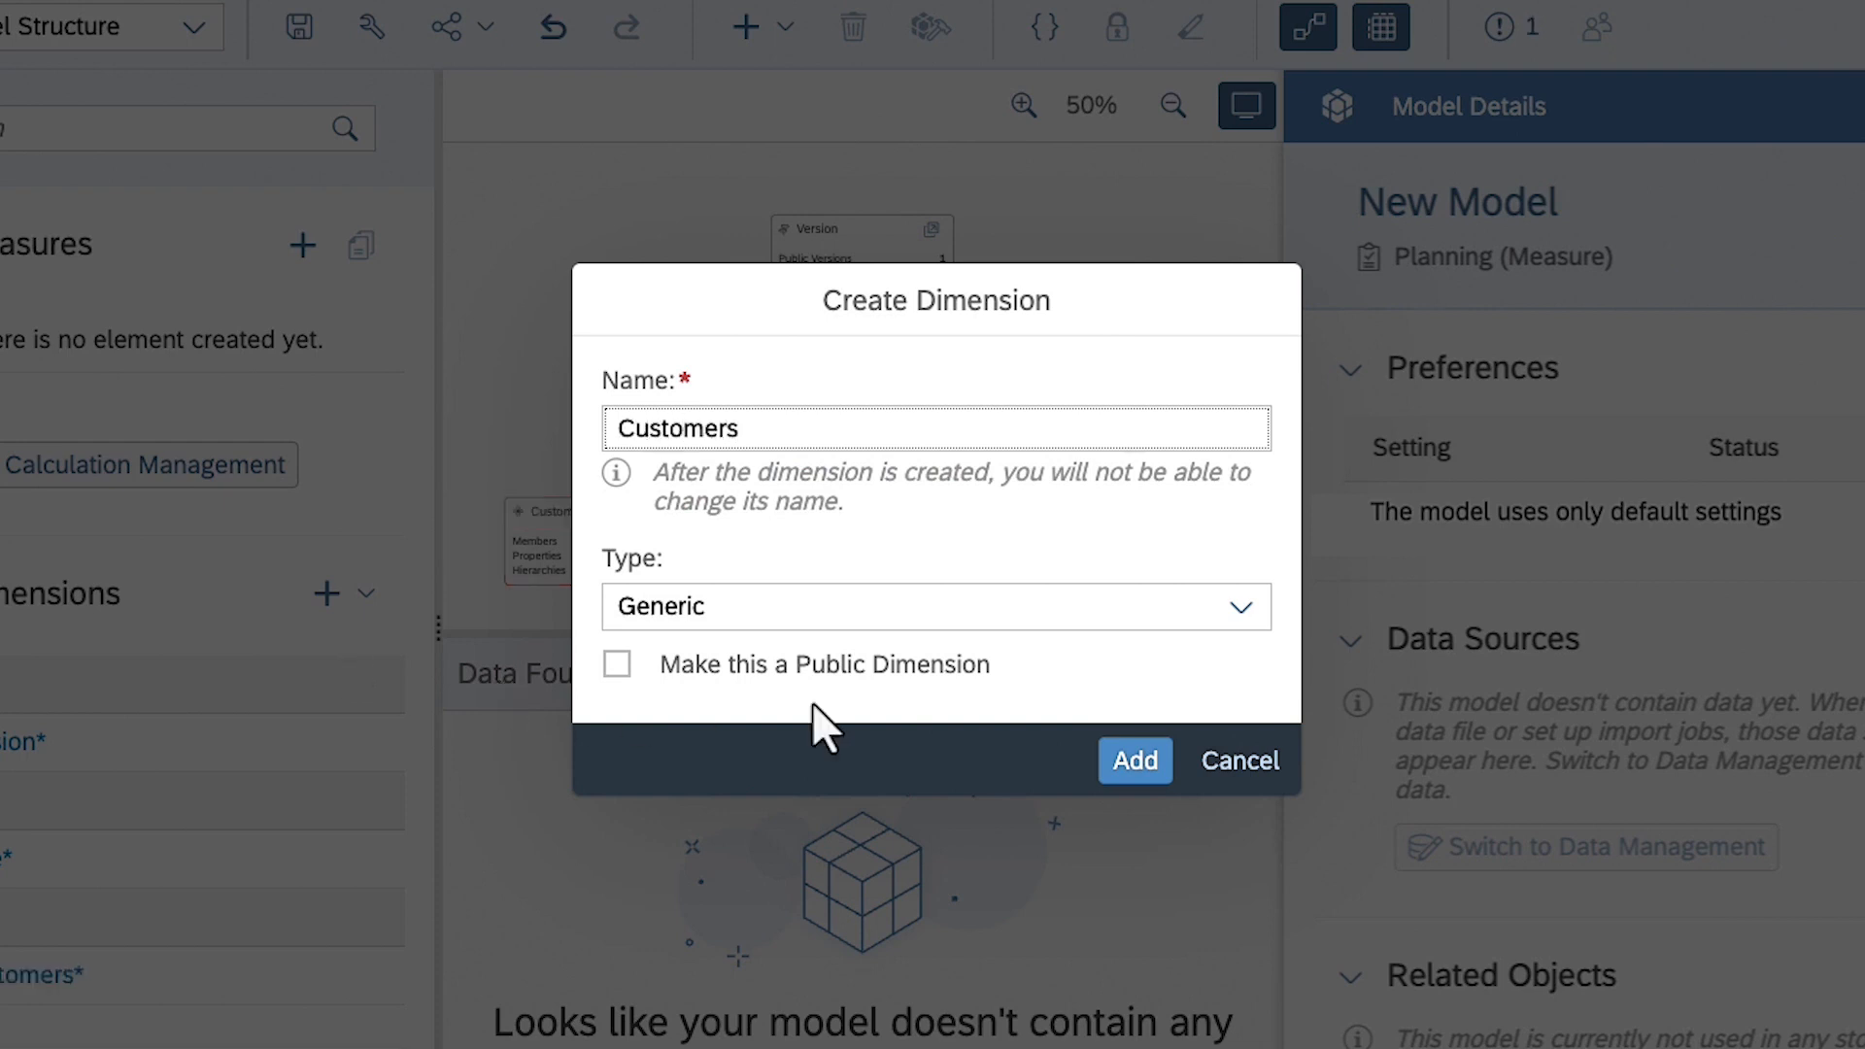
click(1242, 612)
click(830, 837)
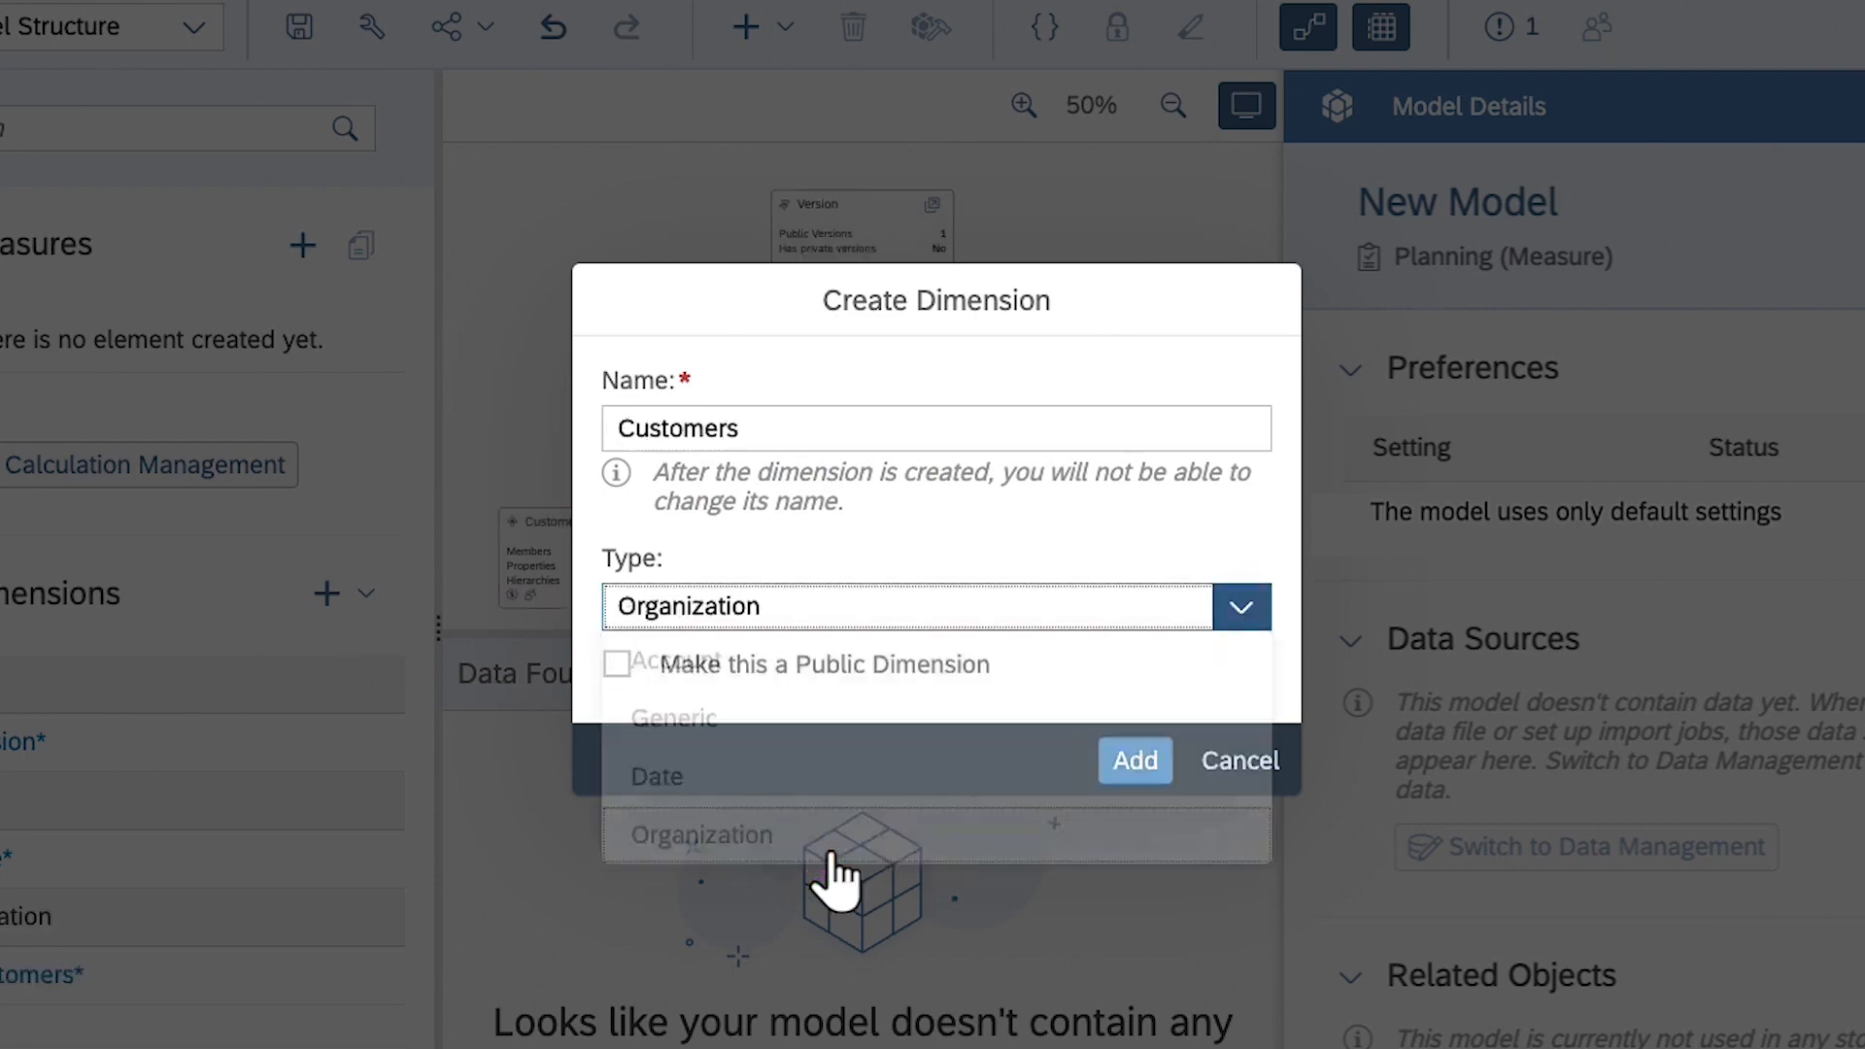
click(1136, 763)
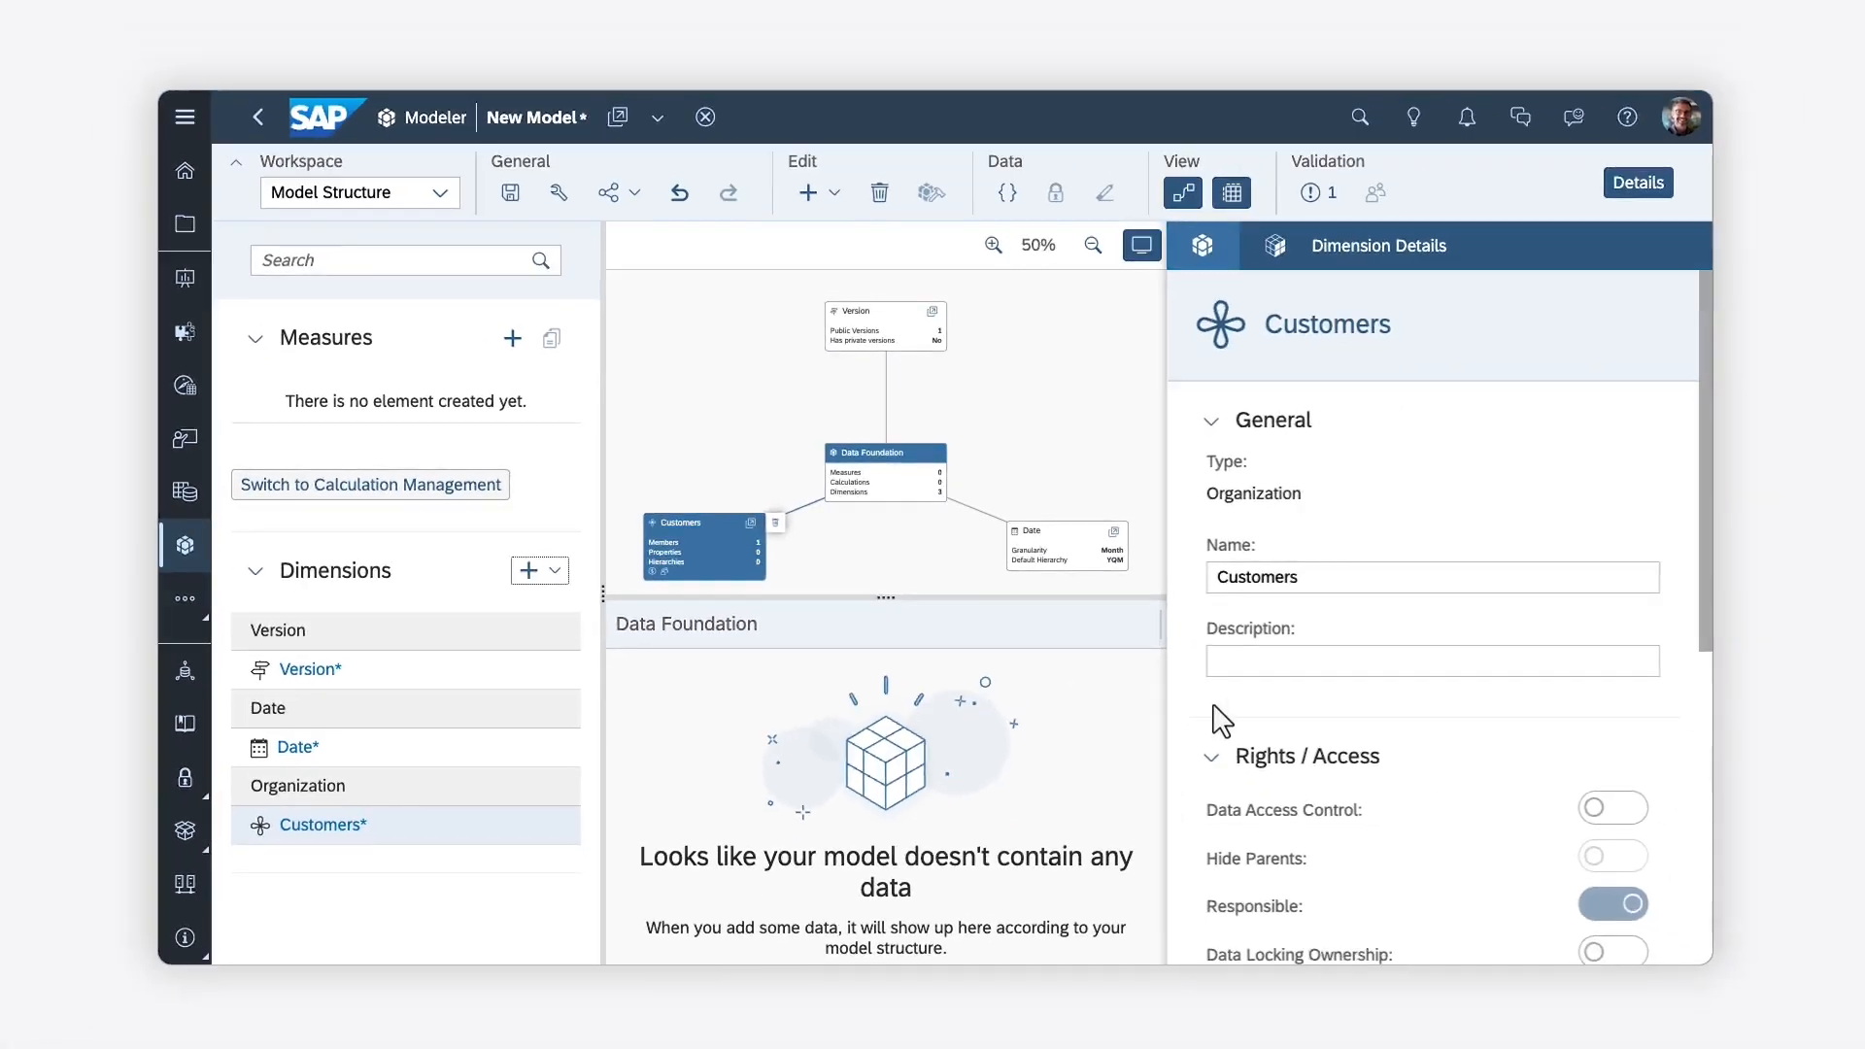
Create a parent-child hierarchy with the ID Hierarchy for the Customers dimension.
scroll(1692, 769, down, 5)
click(1340, 878)
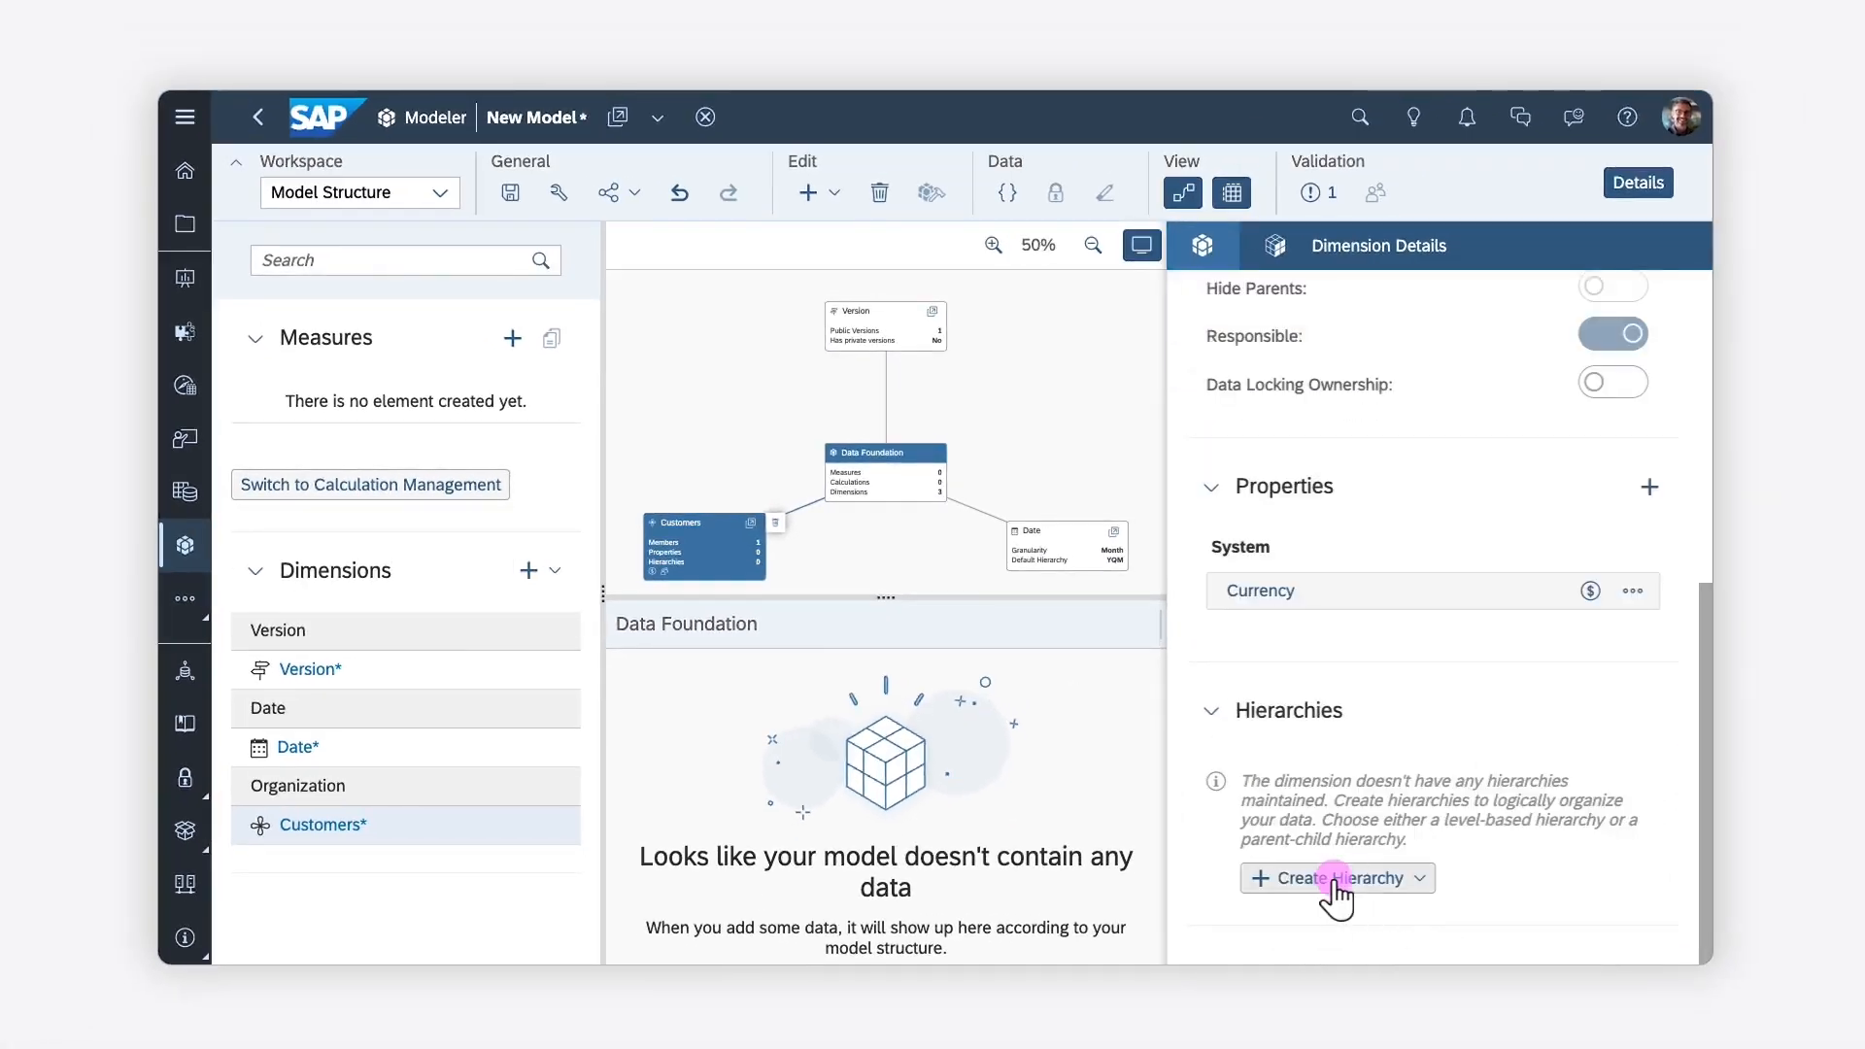
click(1333, 803)
text(H)
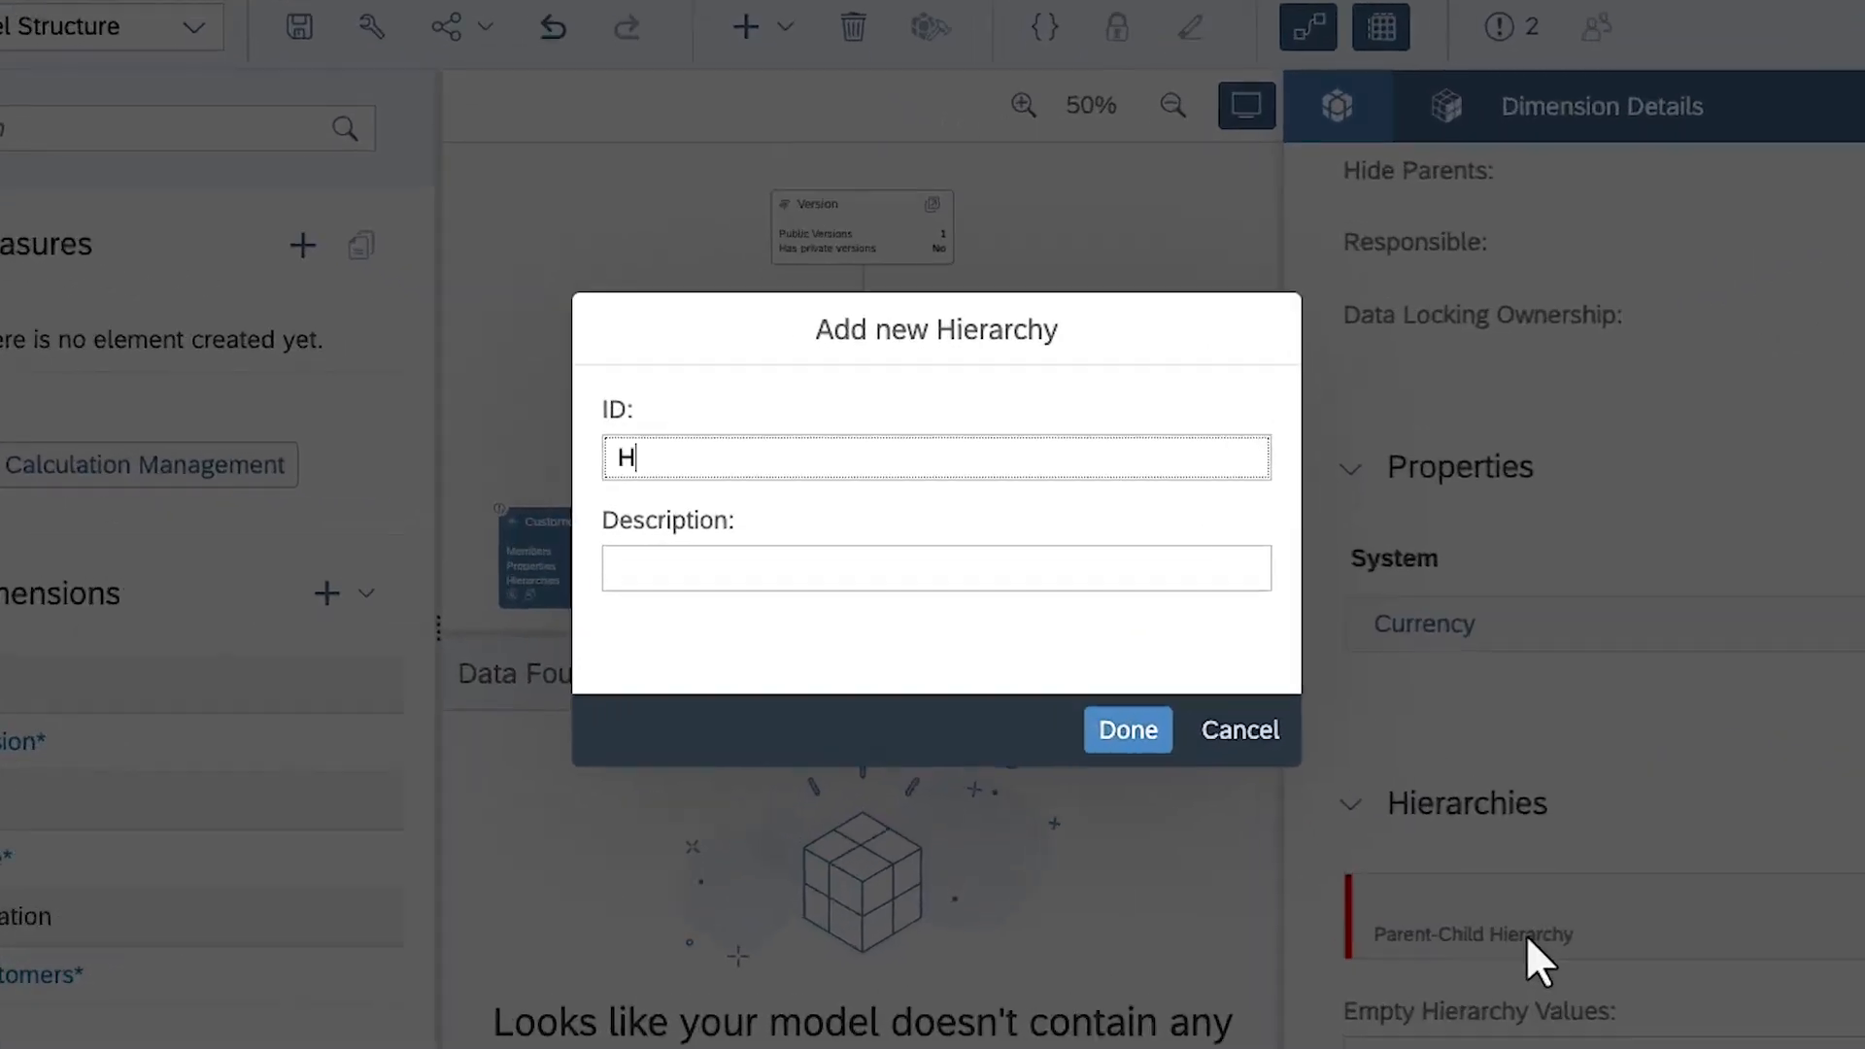
text(ierarchy)
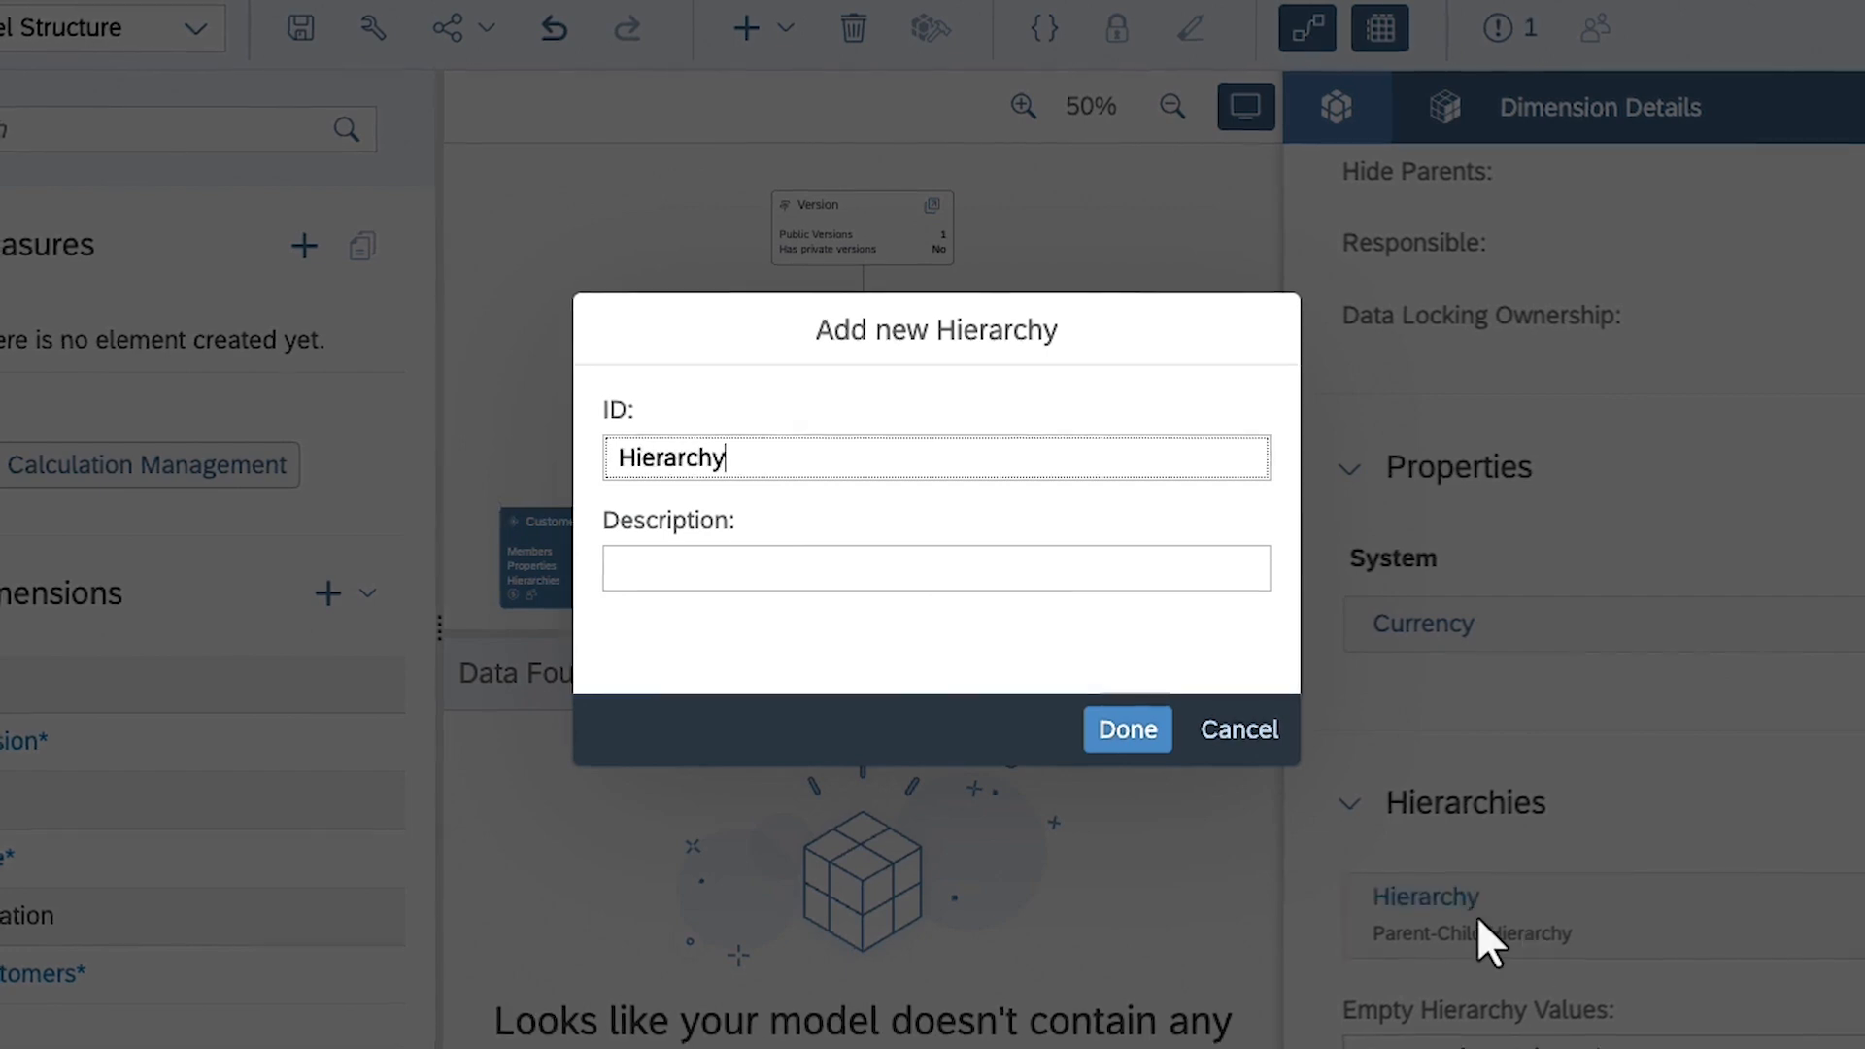
click(1127, 730)
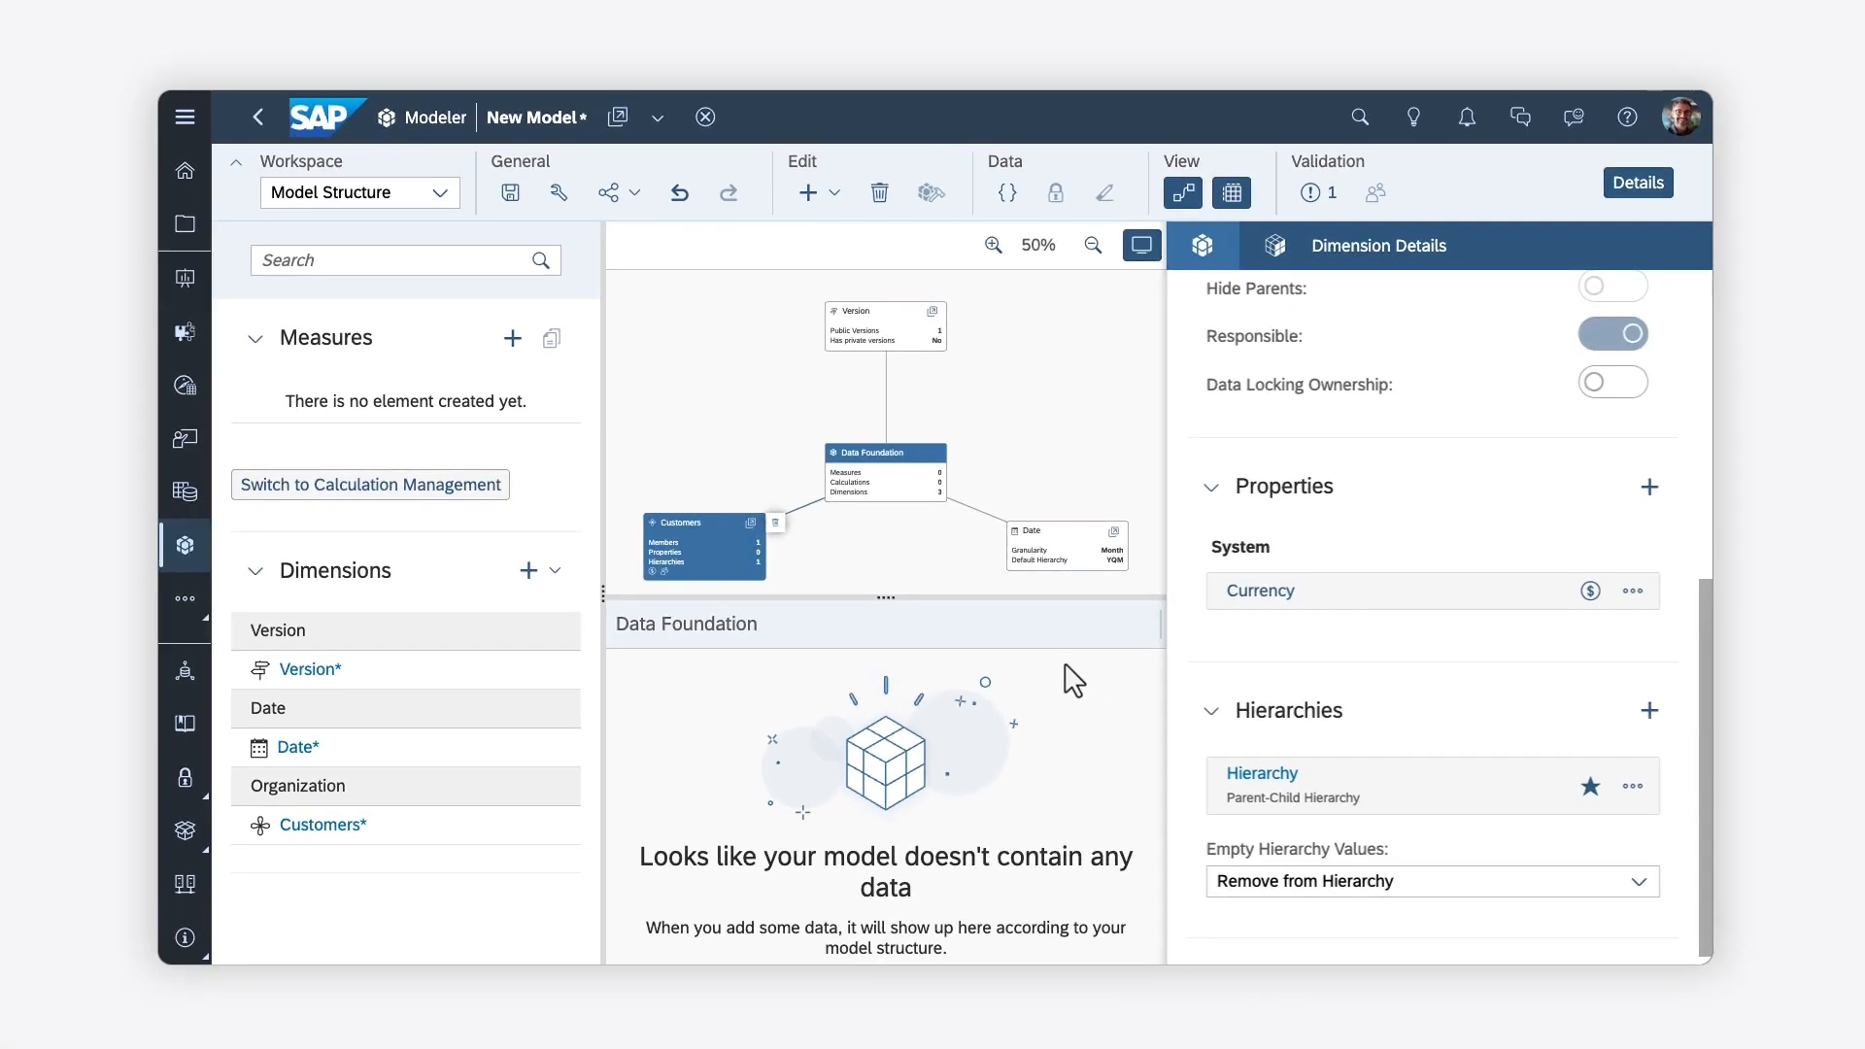
Open the Customers dimension's member table and paste in the customer member IDs, descriptions and hierarchy parents.
click(321, 826)
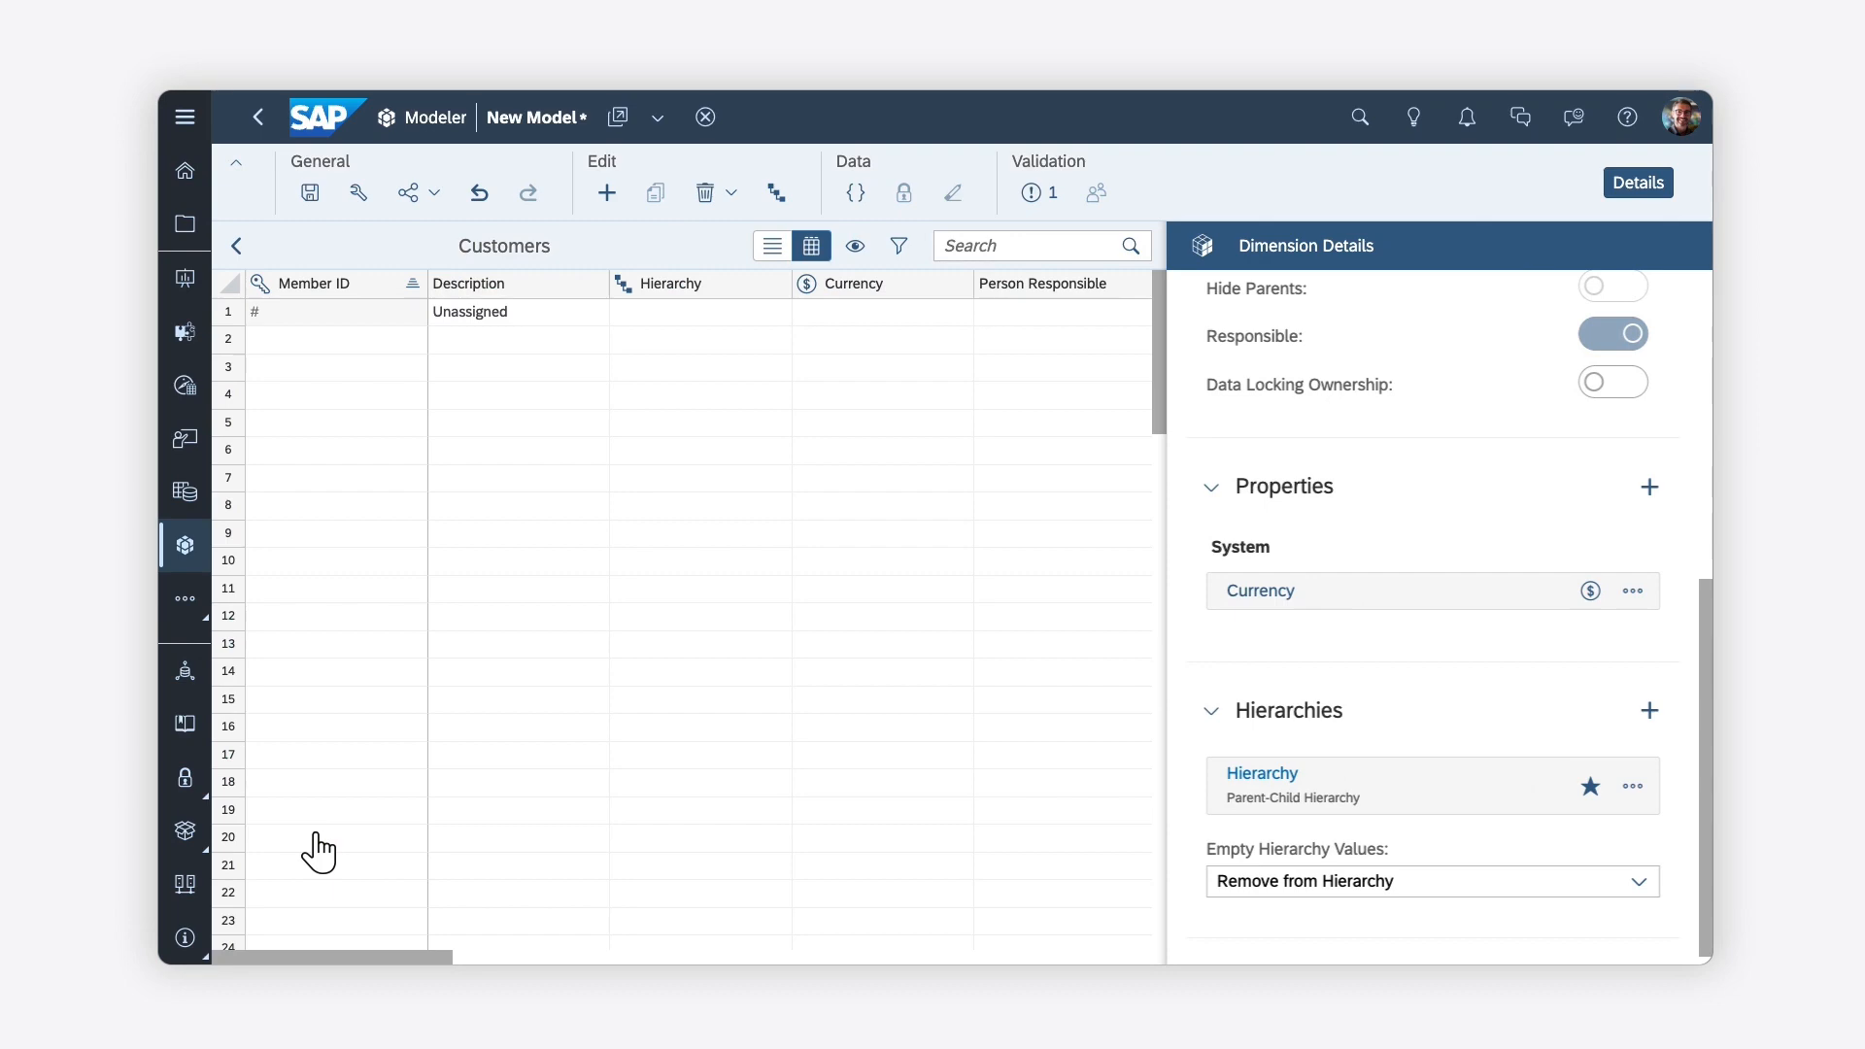
click(301, 315)
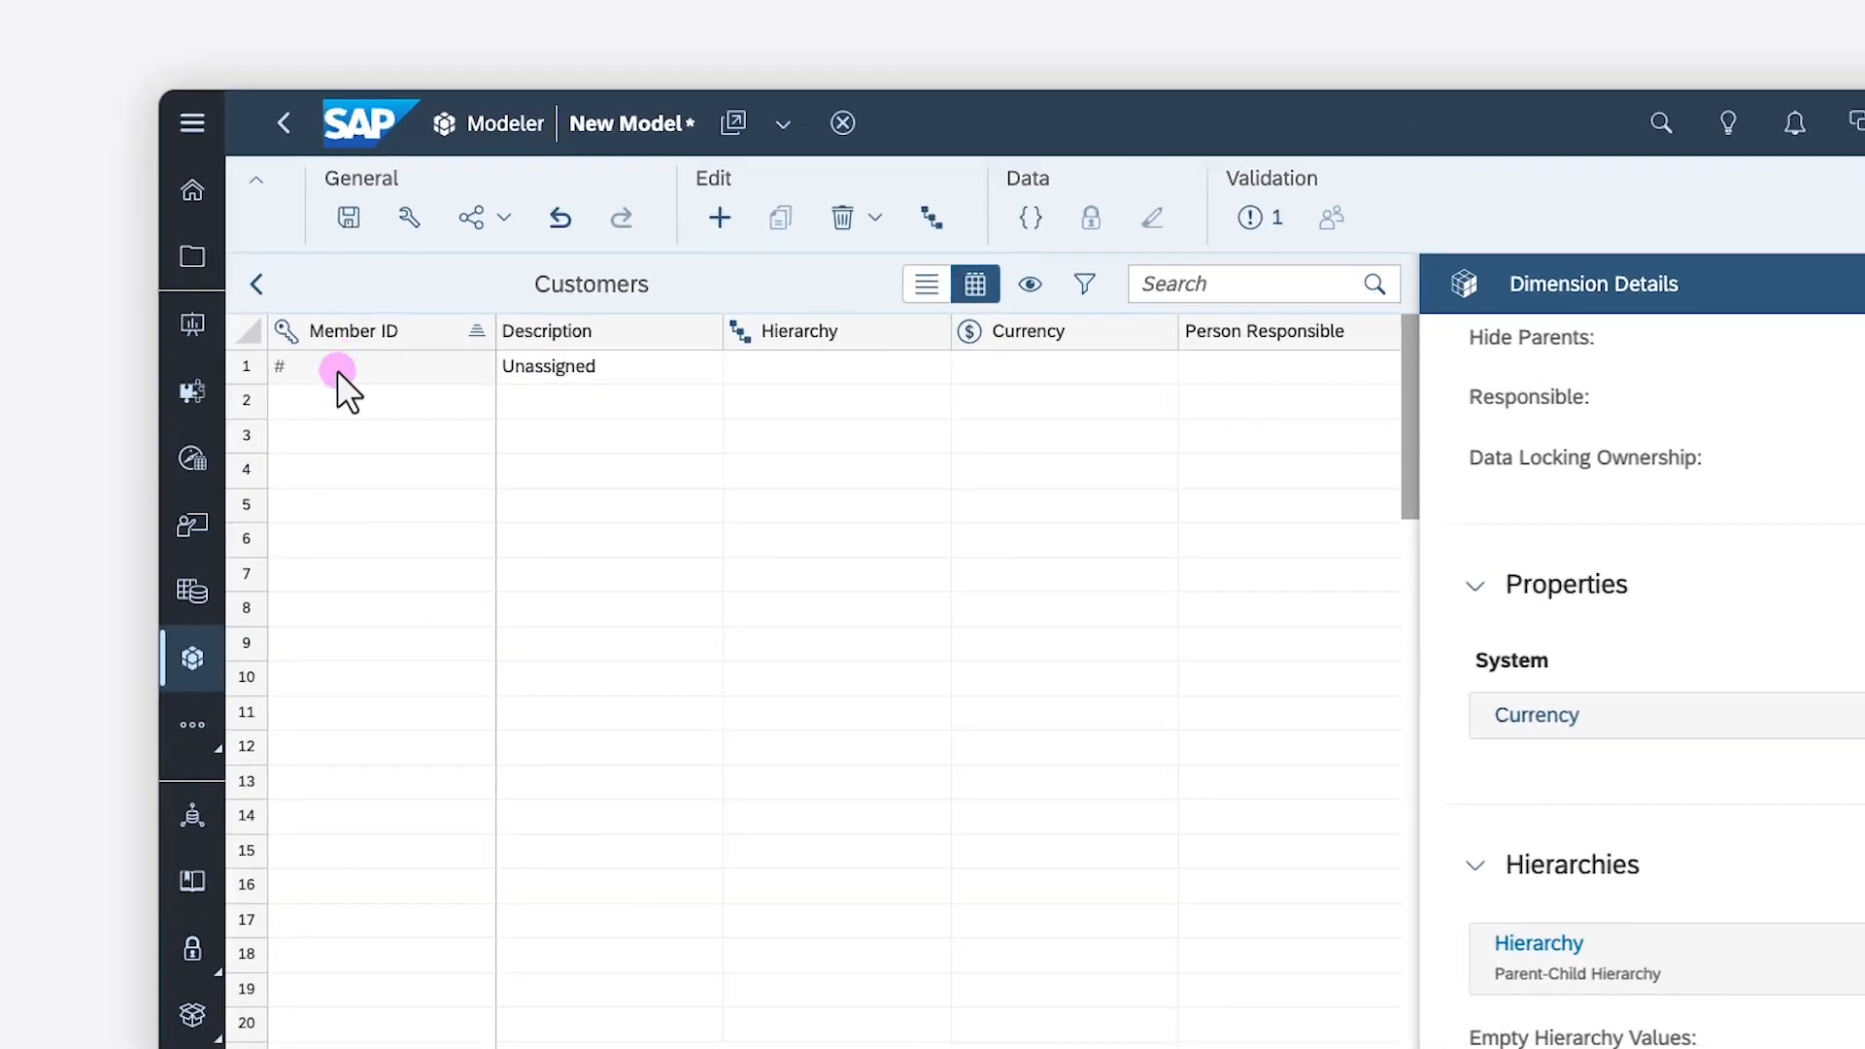
key(ctrl+v)
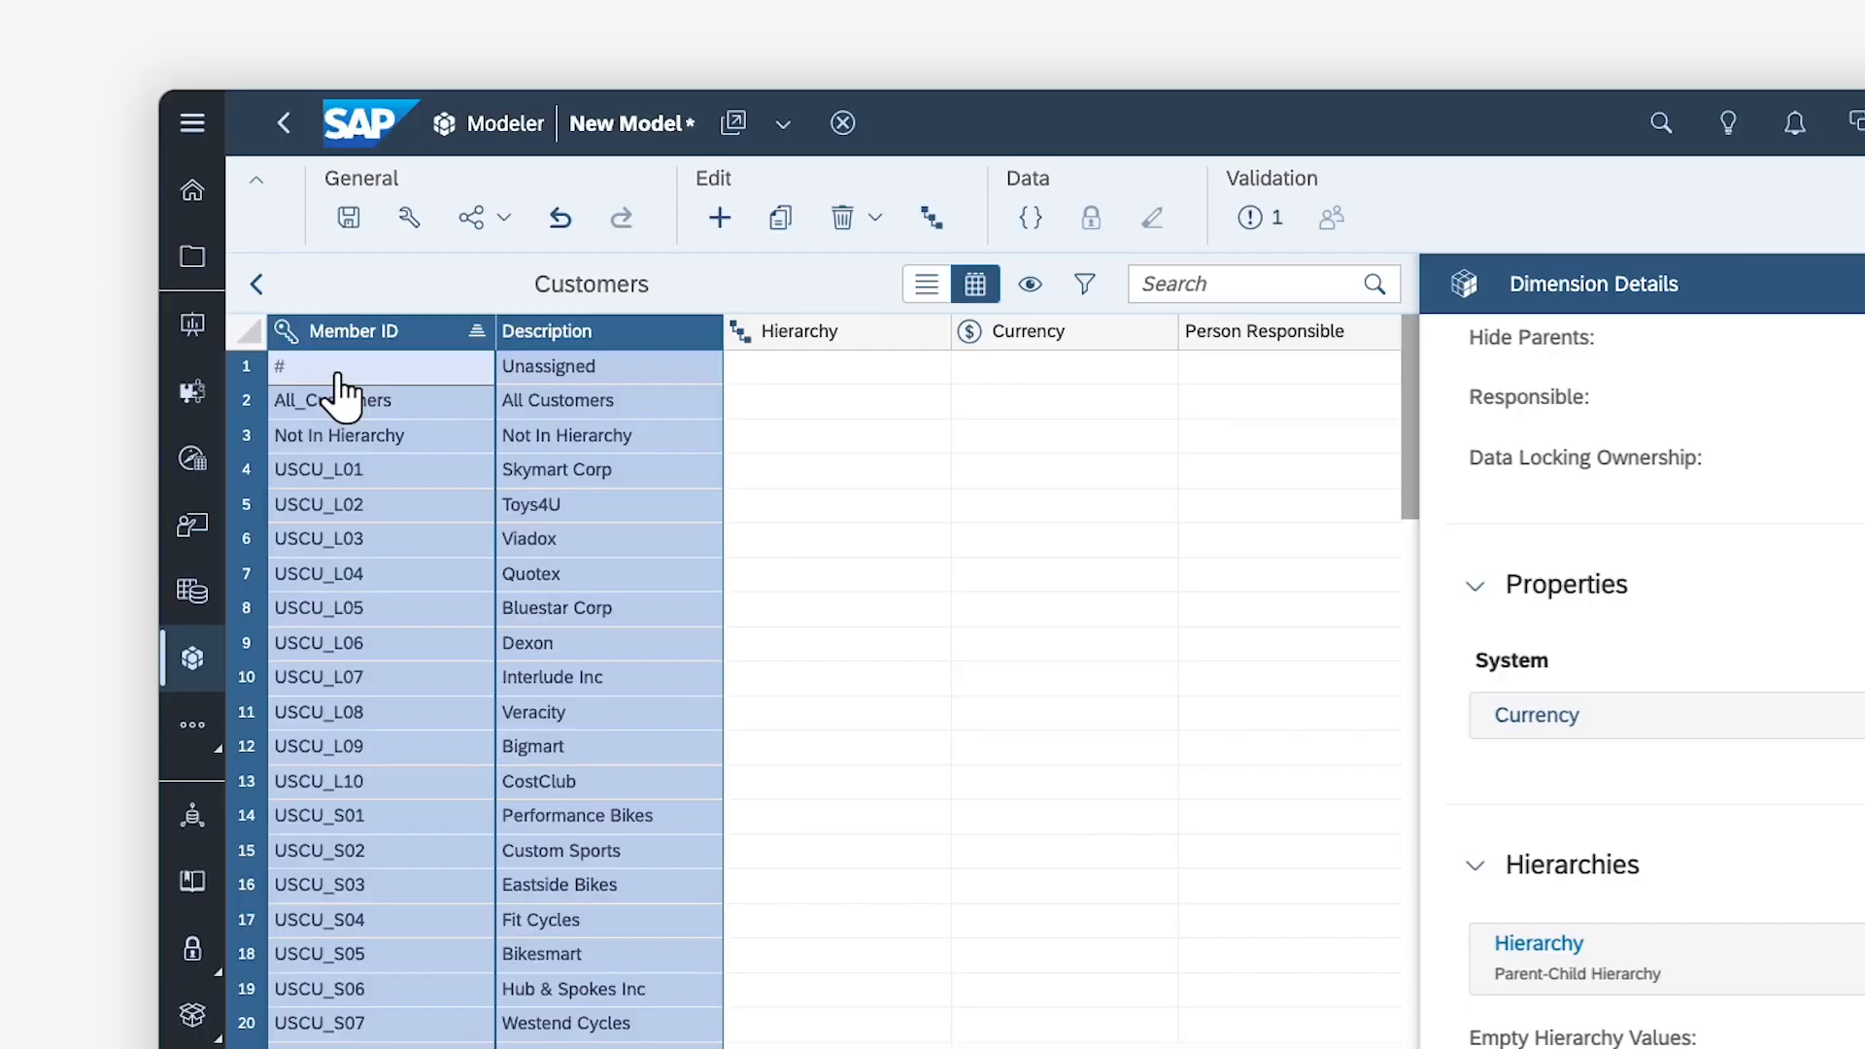
click(783, 369)
key(ctrl+v)
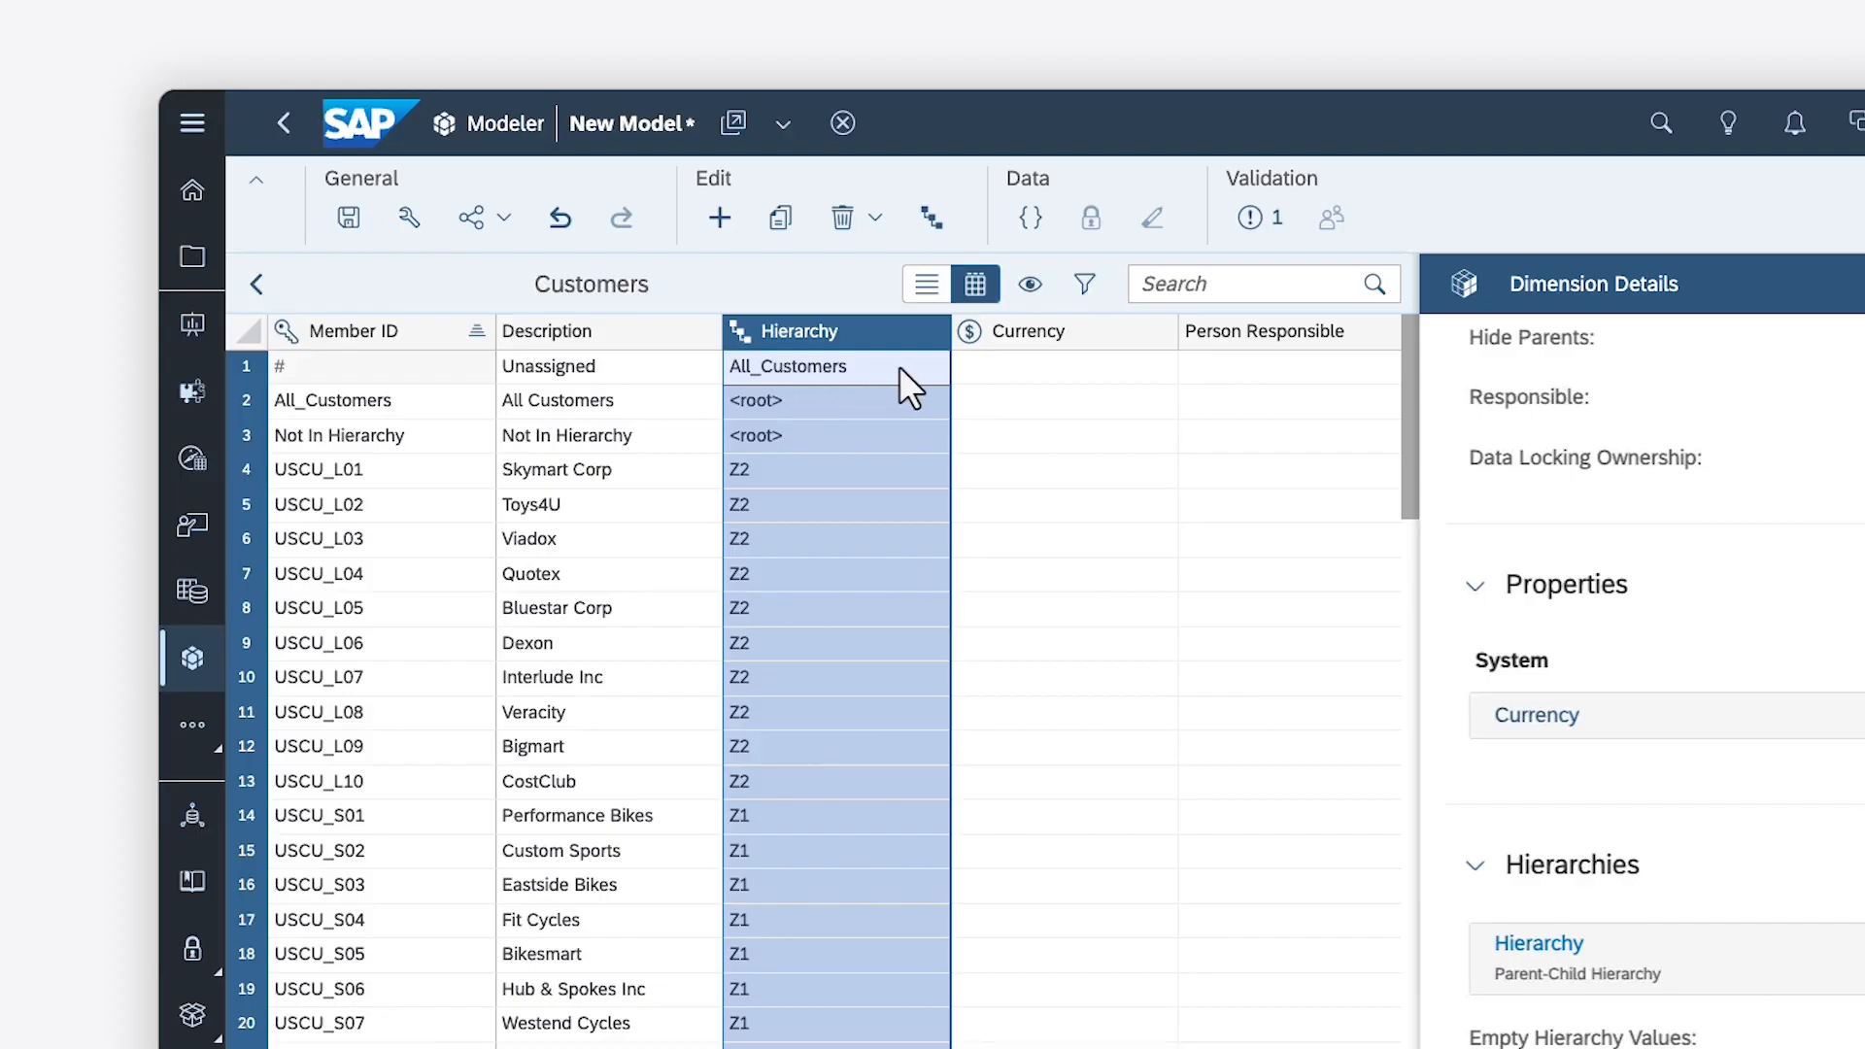
Paste the USD and EUR currency values for the Customers members and return to the model structure.
click(1040, 363)
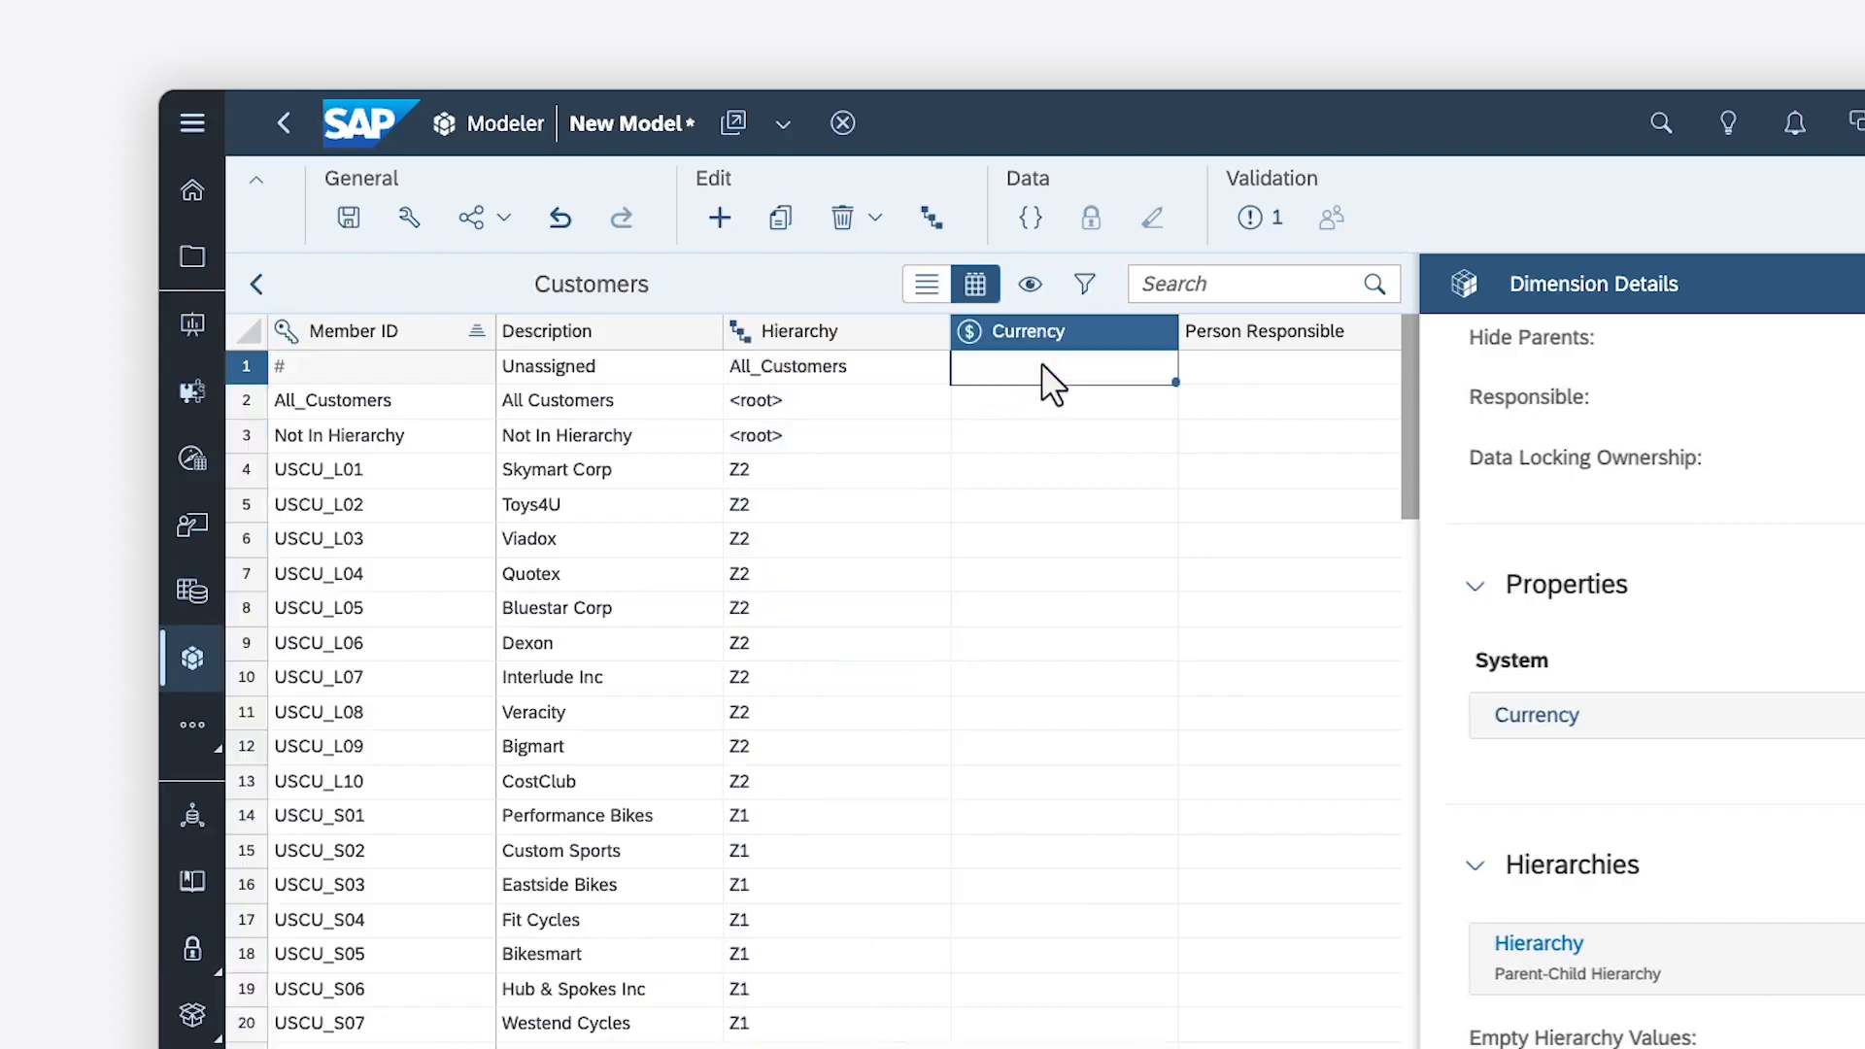
key(ctrl+v)
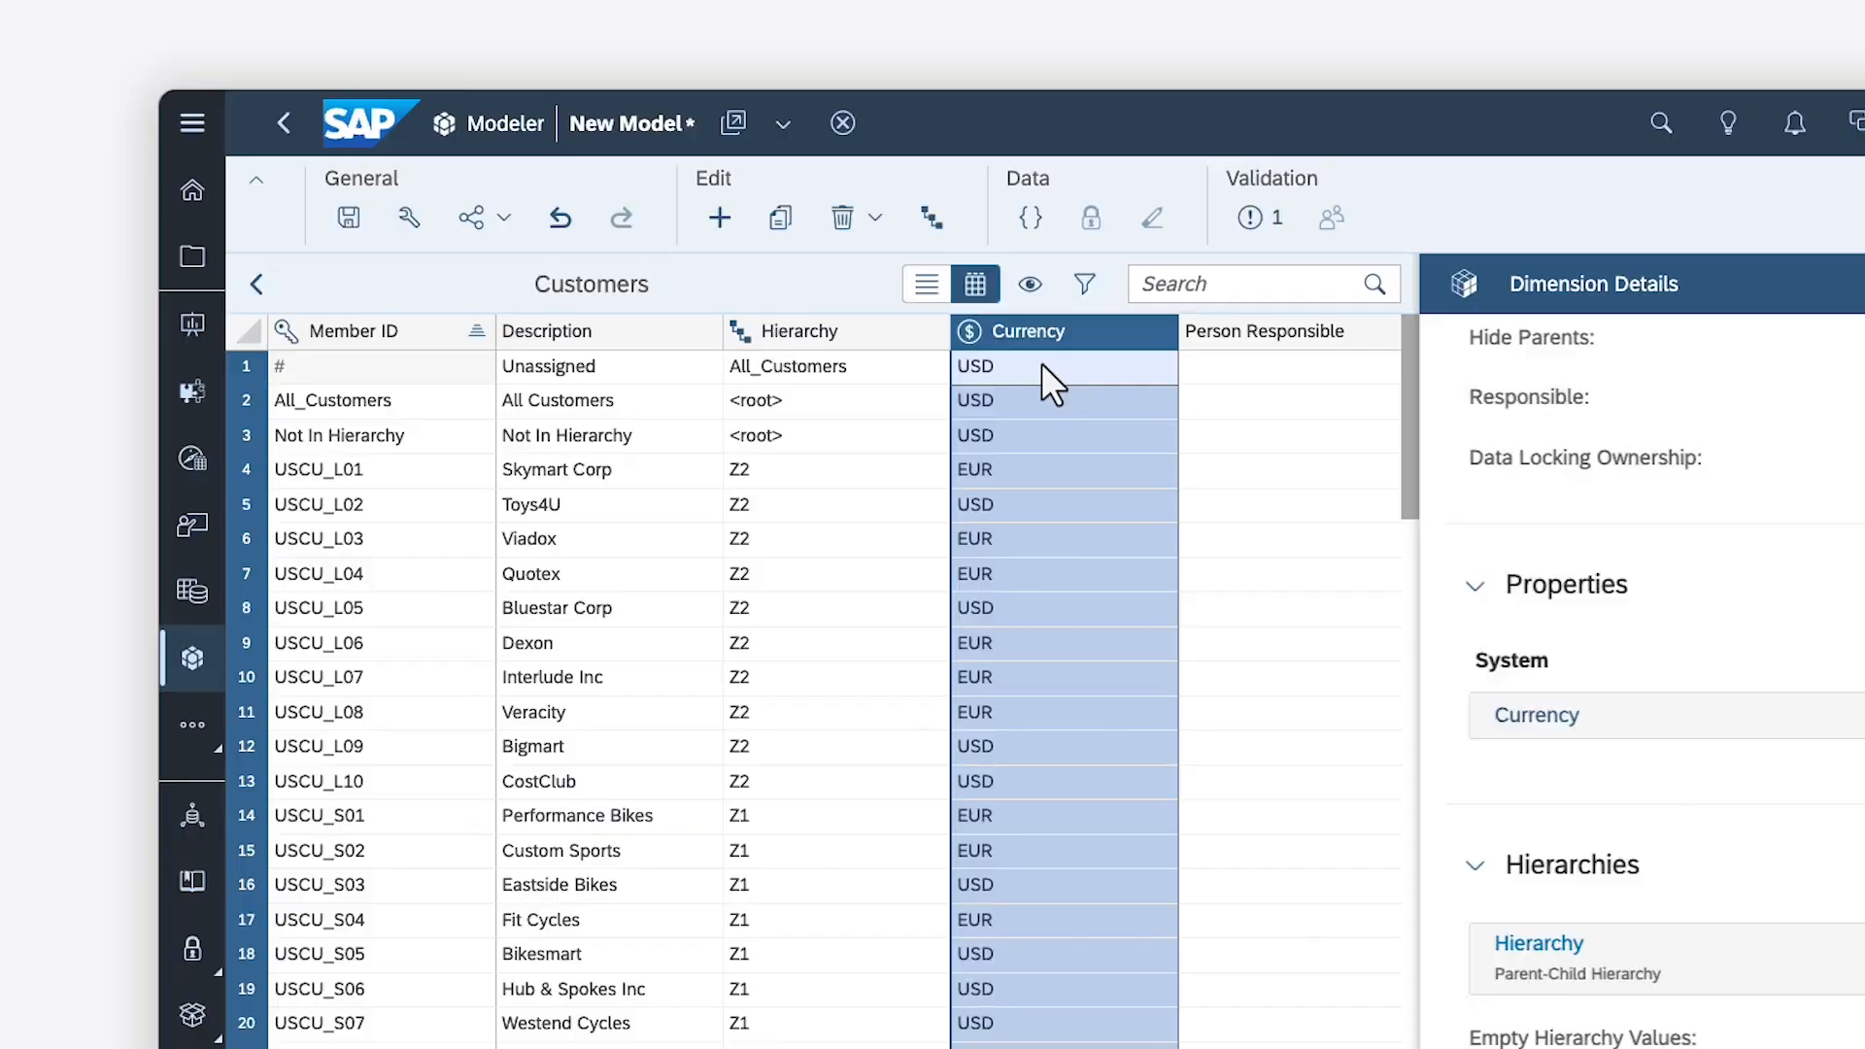
scroll(1041, 364, right, 4)
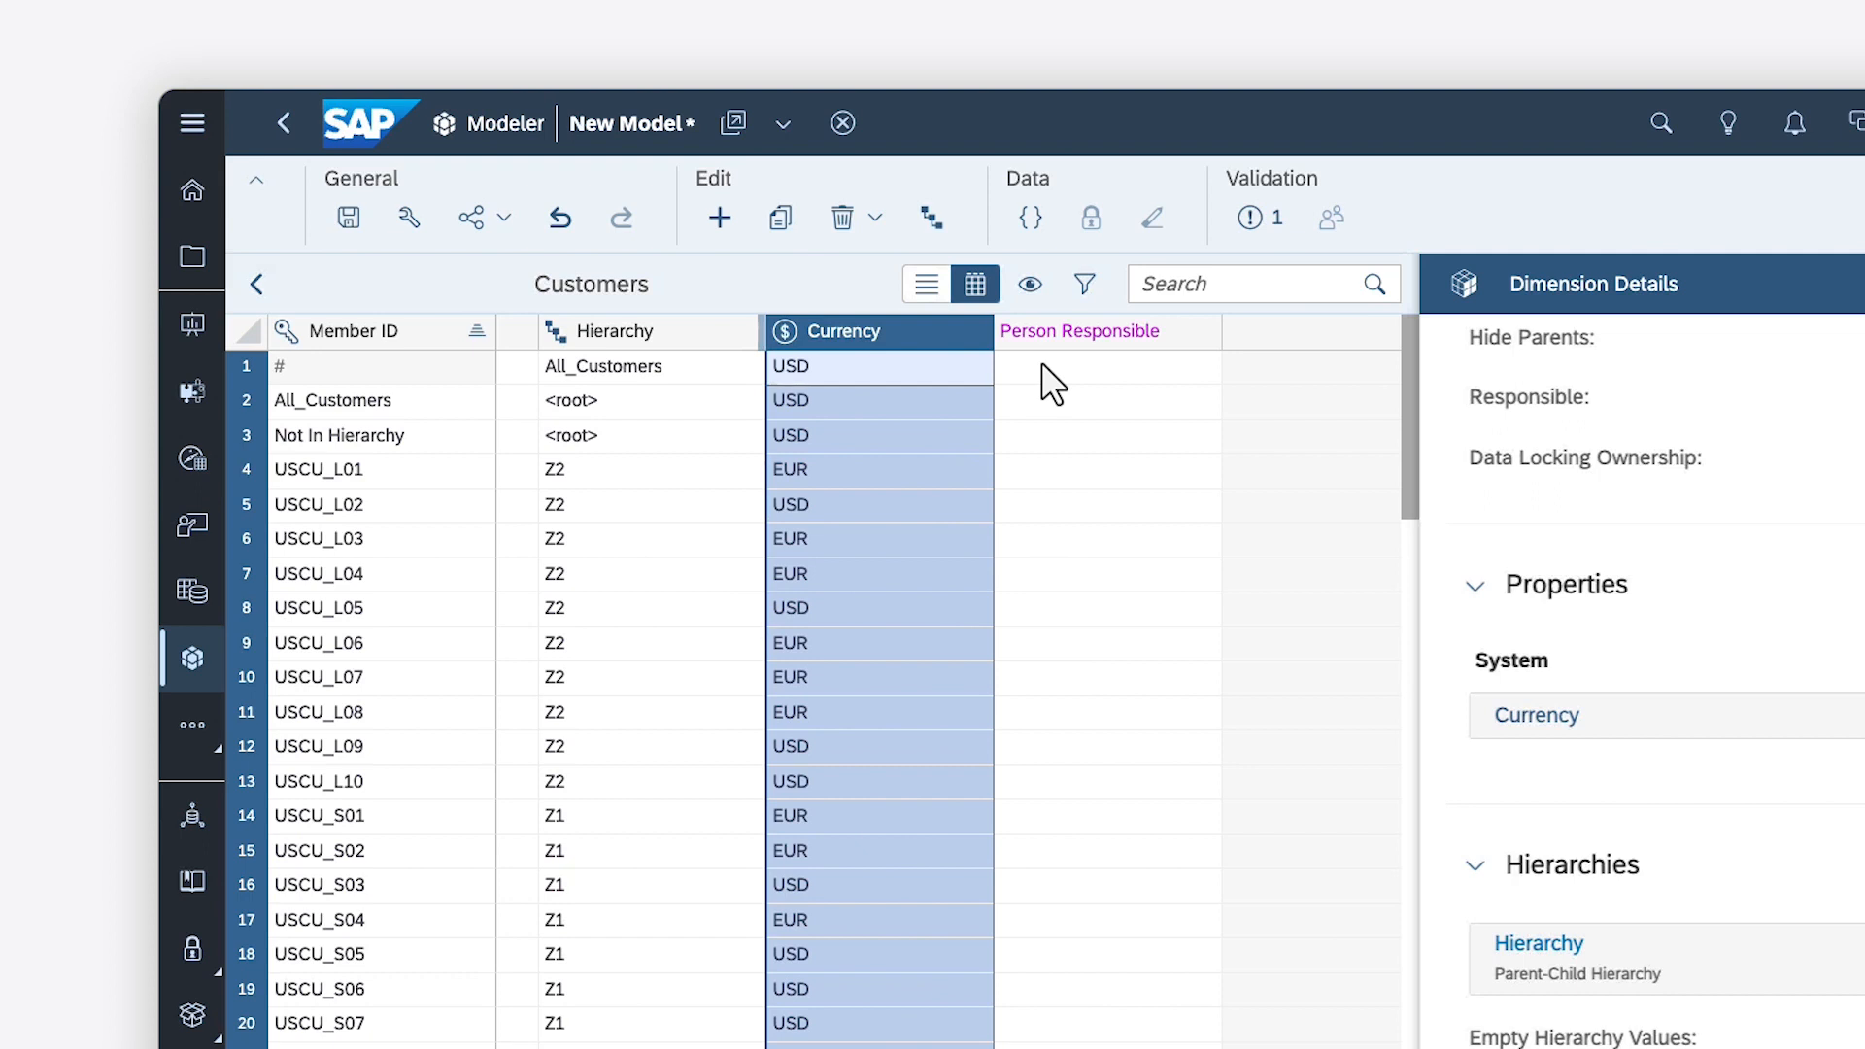
click(256, 284)
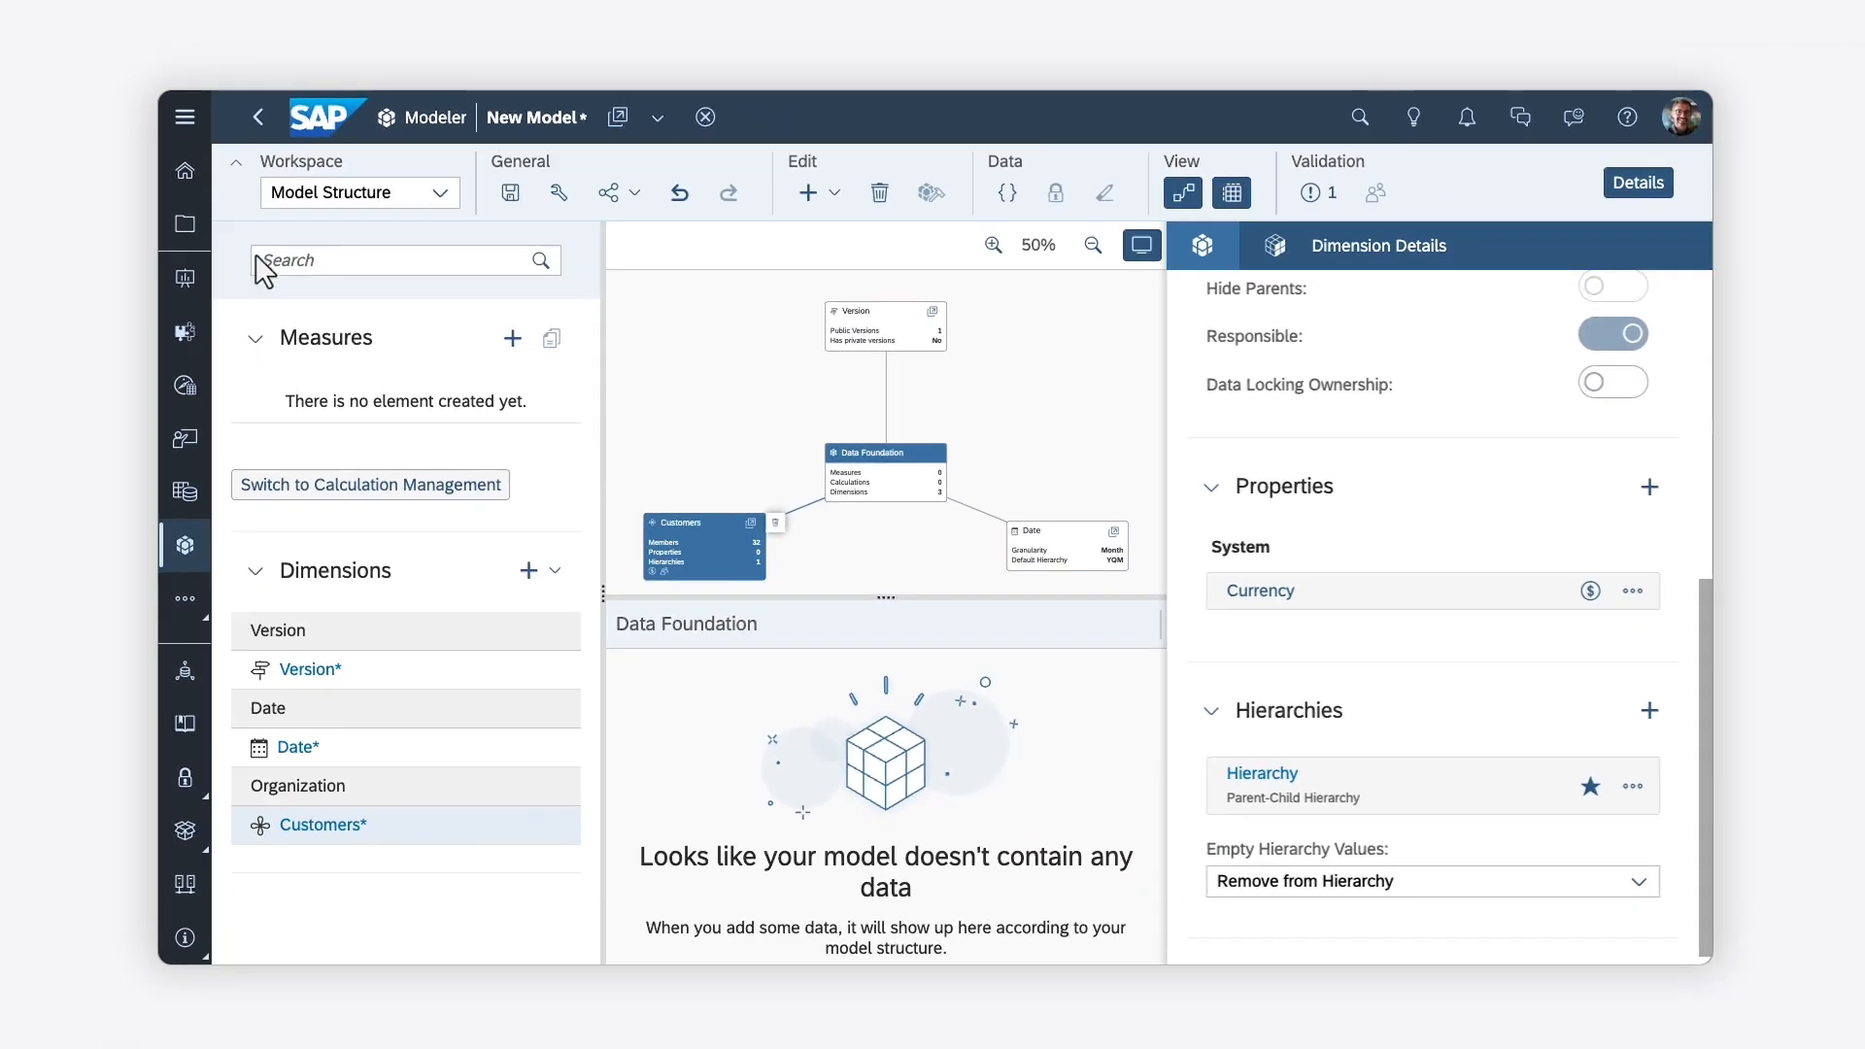
Add a new measure to the model named Account_Measures.
click(512, 338)
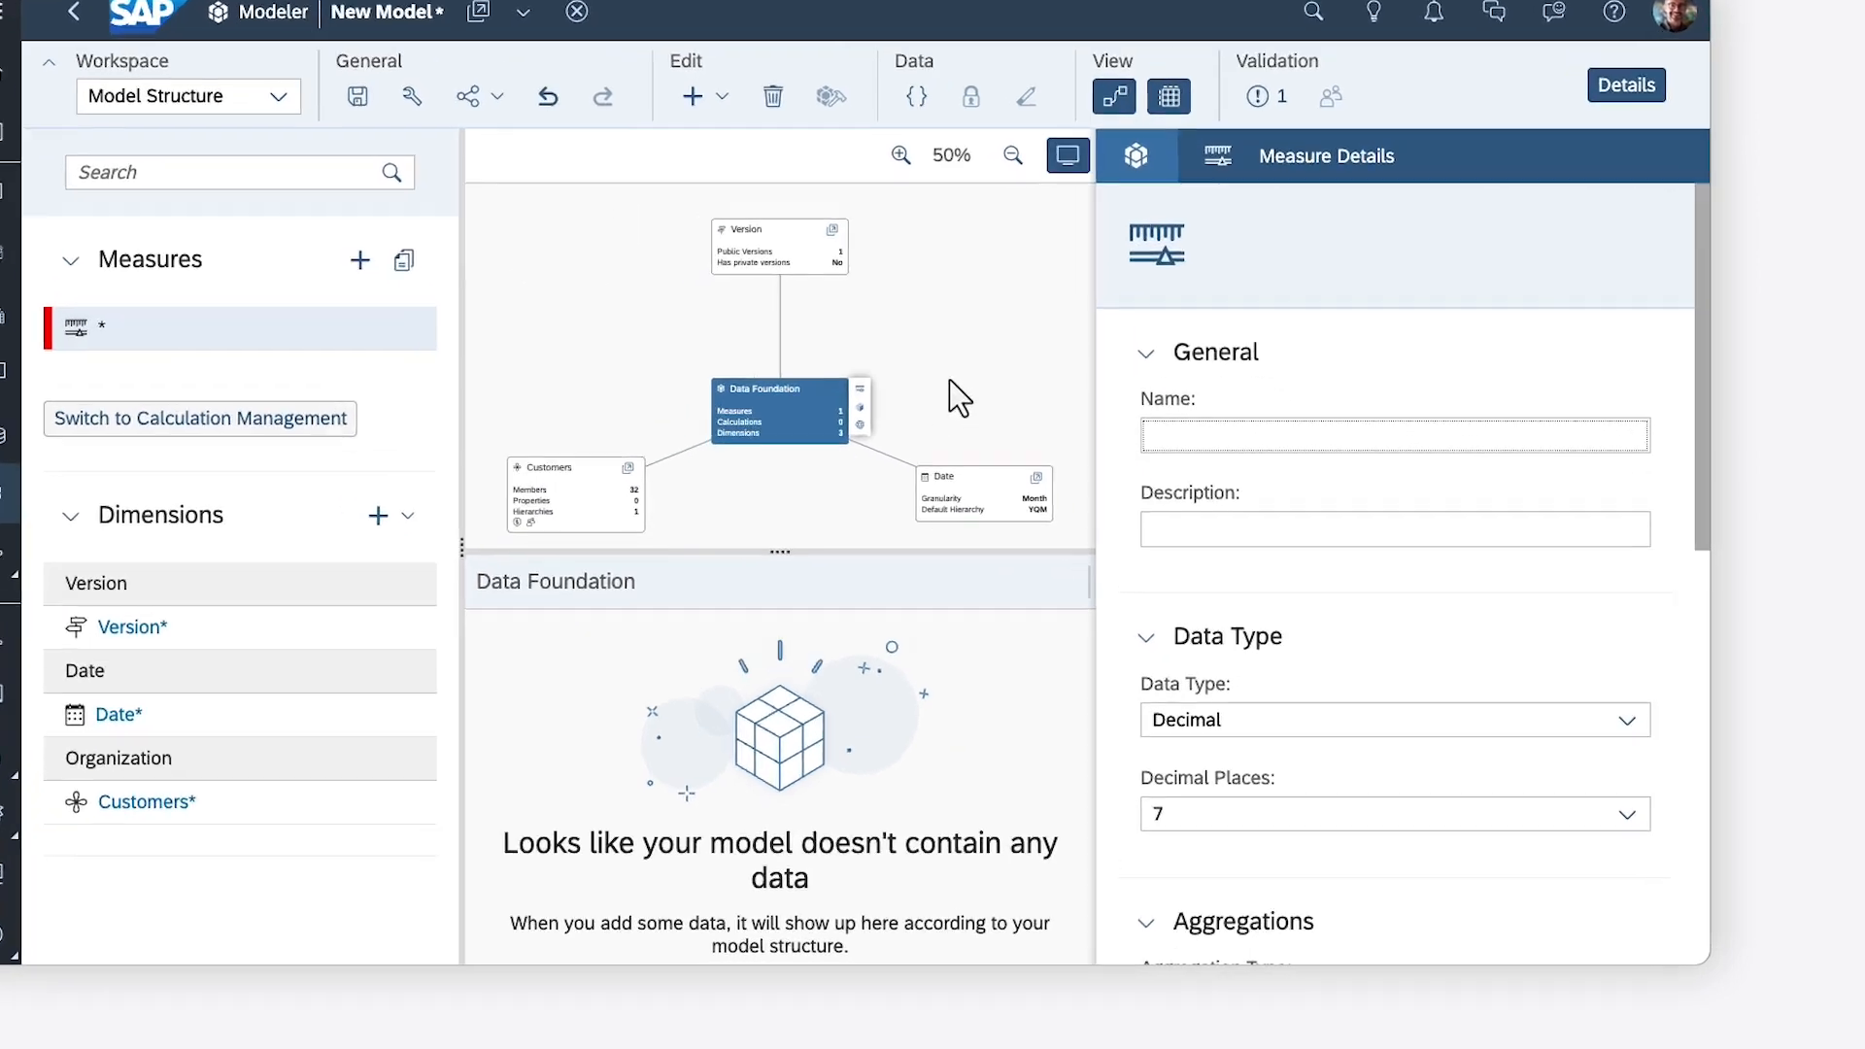
click(1211, 497)
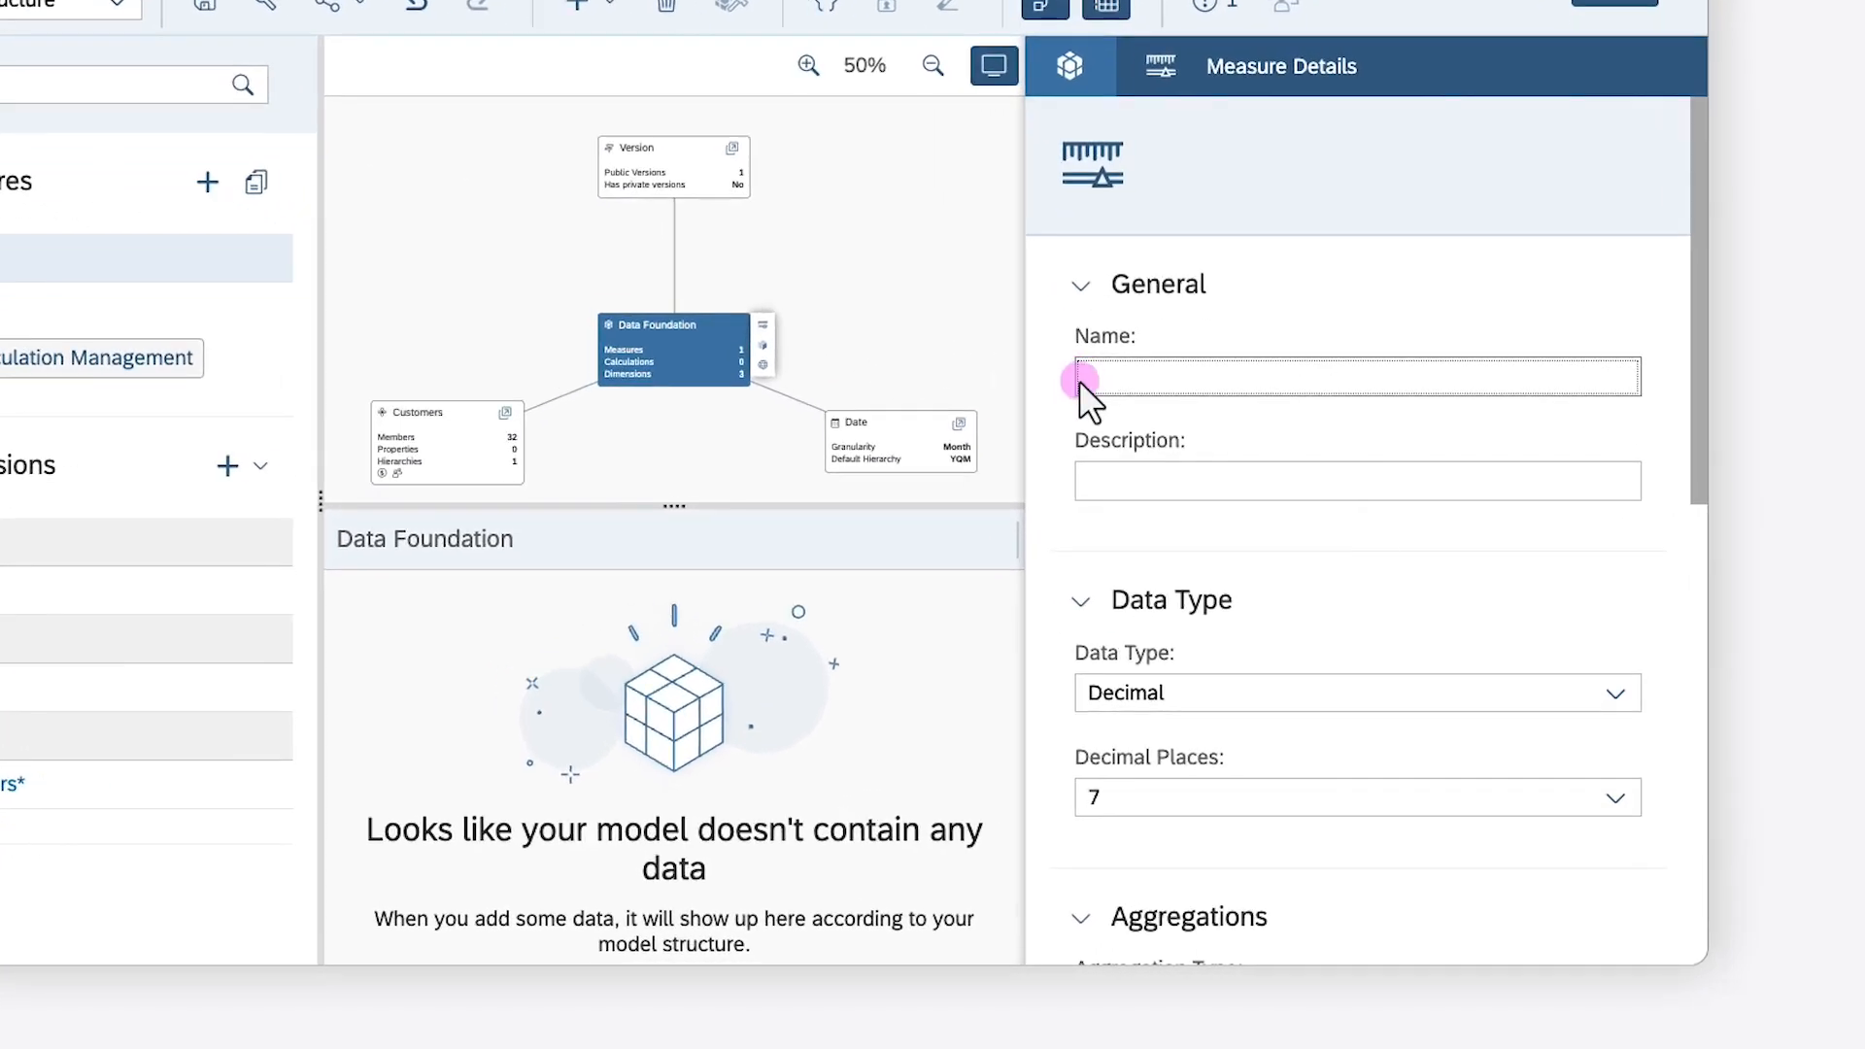
text(Account)
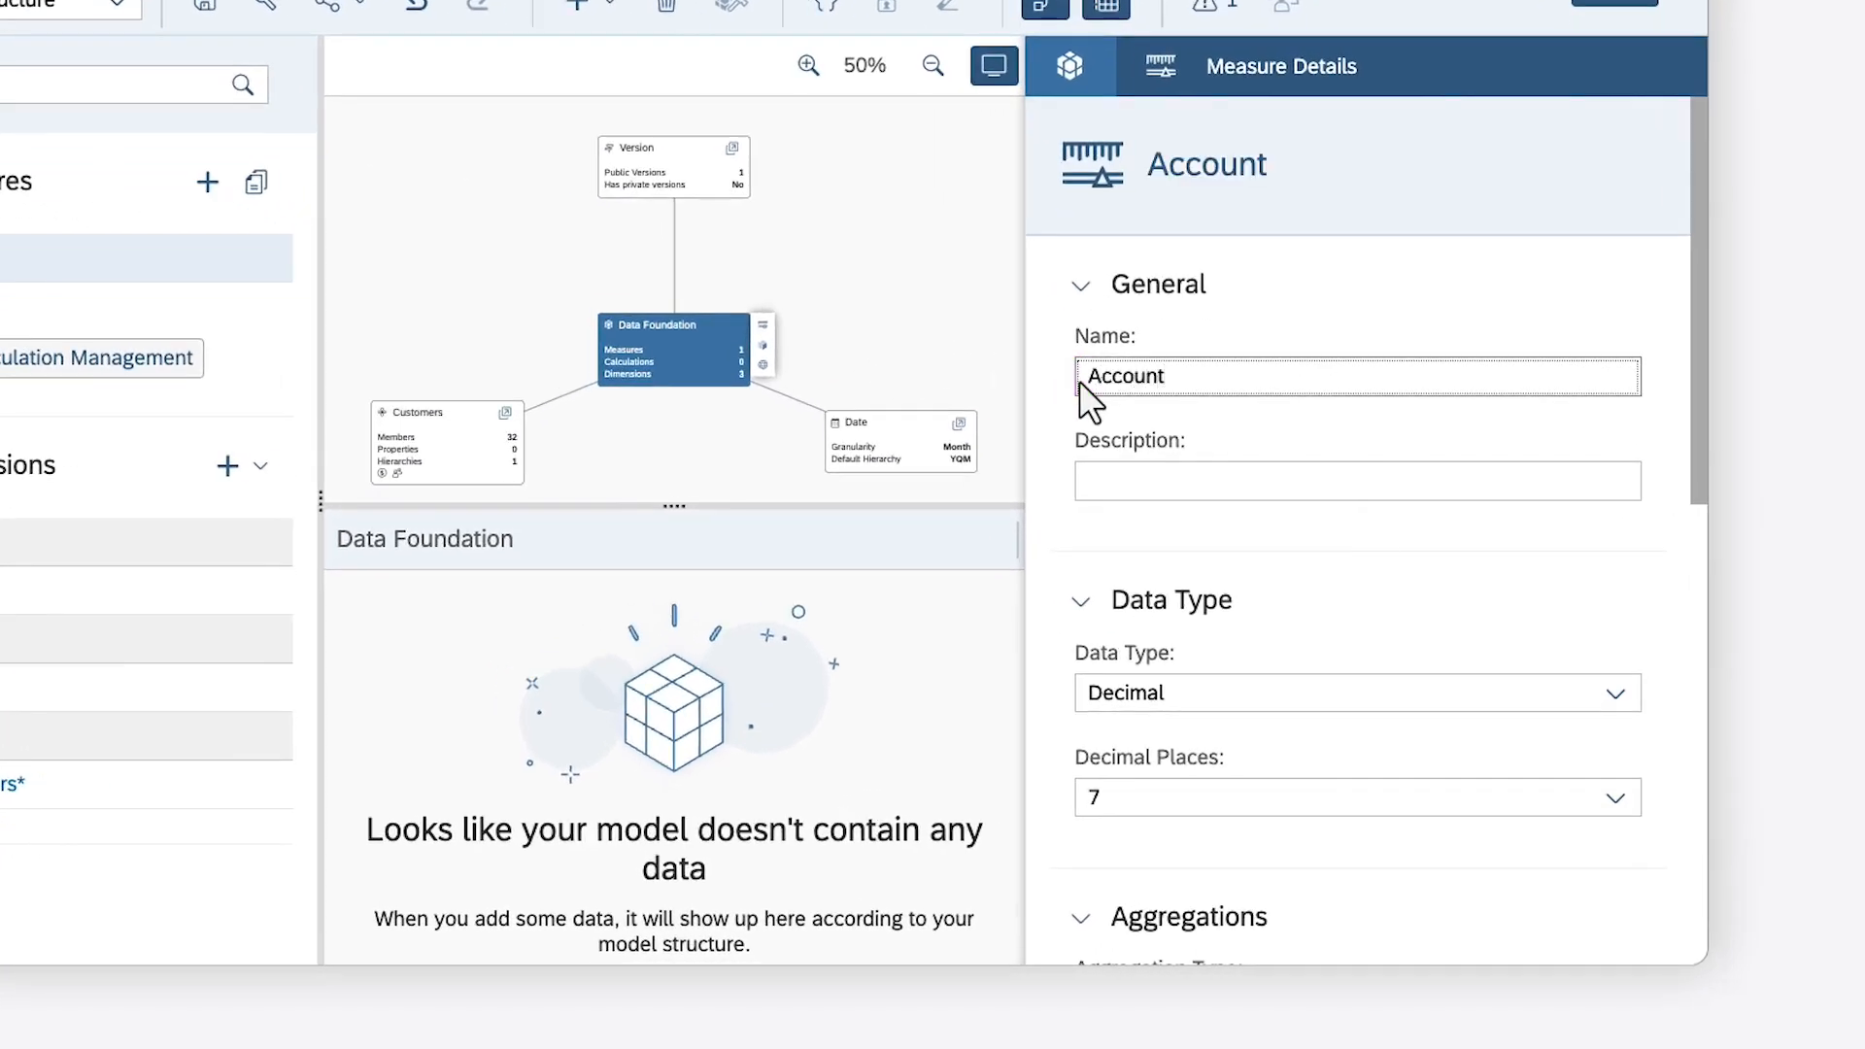
text(_Measures)
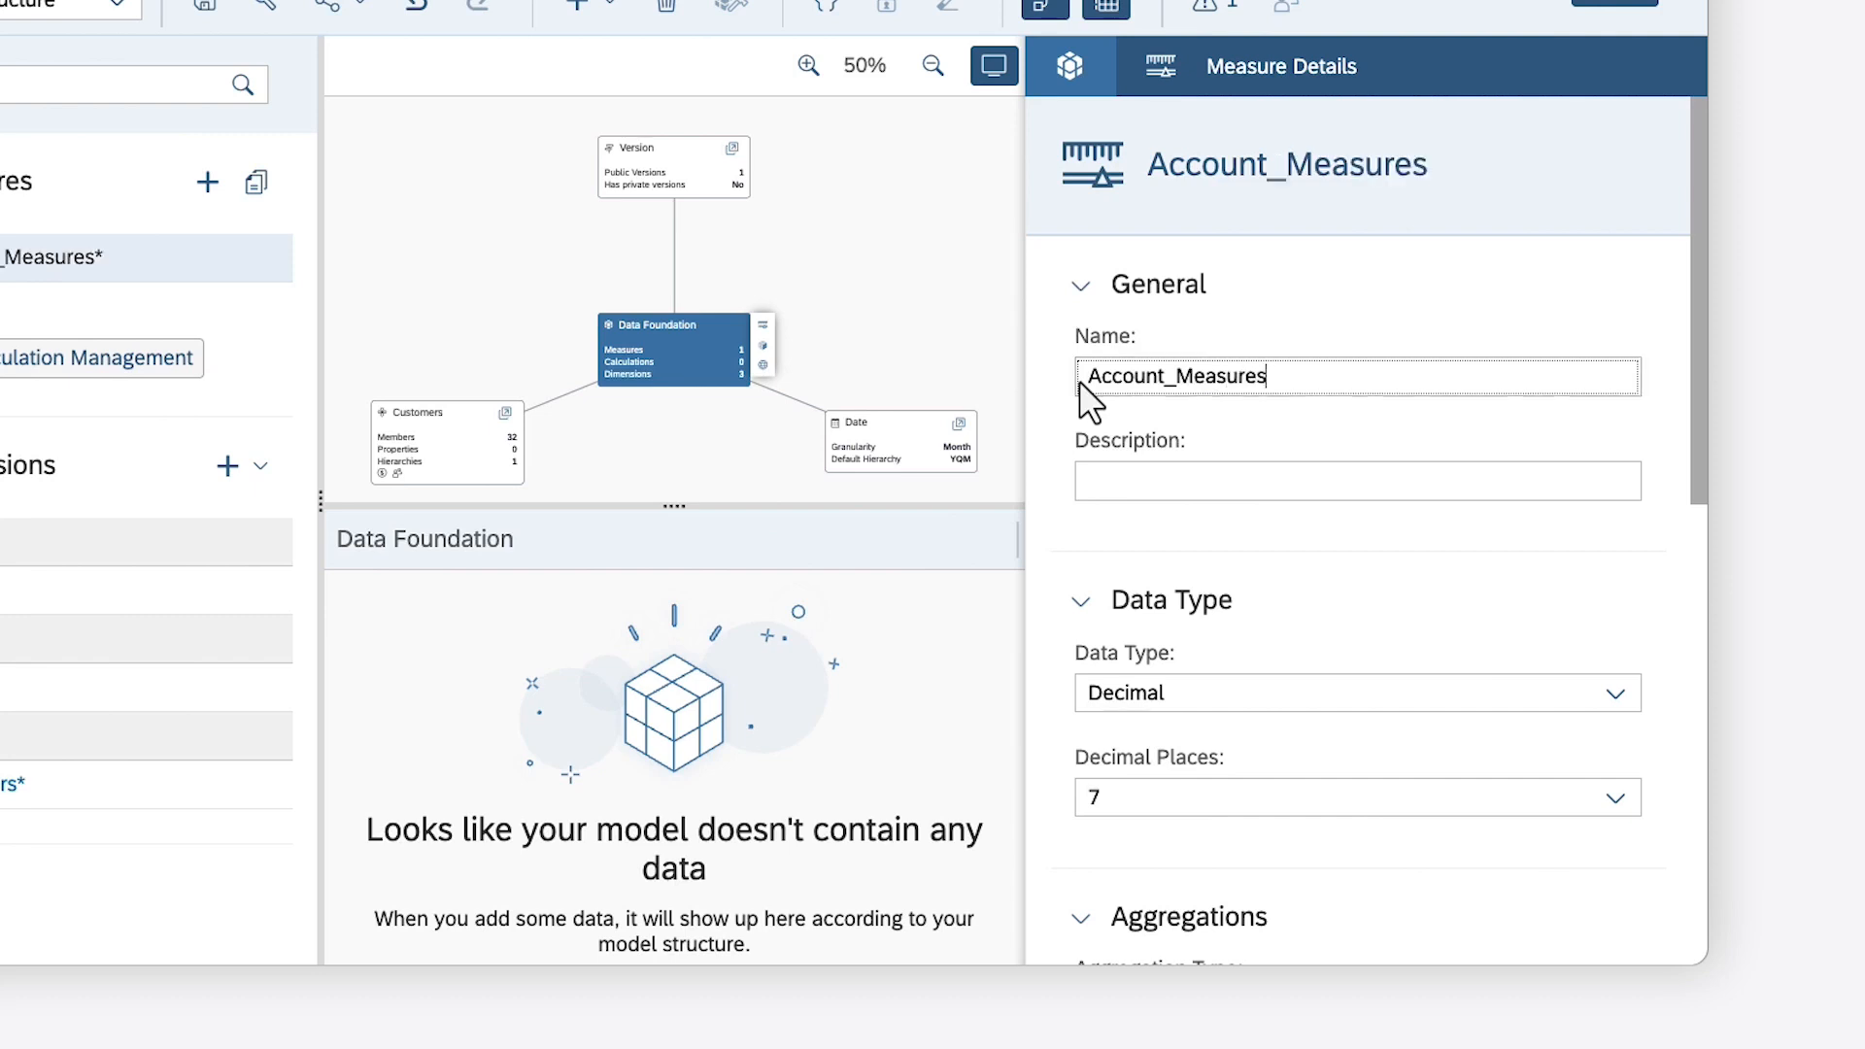
Set the Account_Measures unit type to Currency and take the currency from the Customer dimension.
scroll(1080, 383, down, 10)
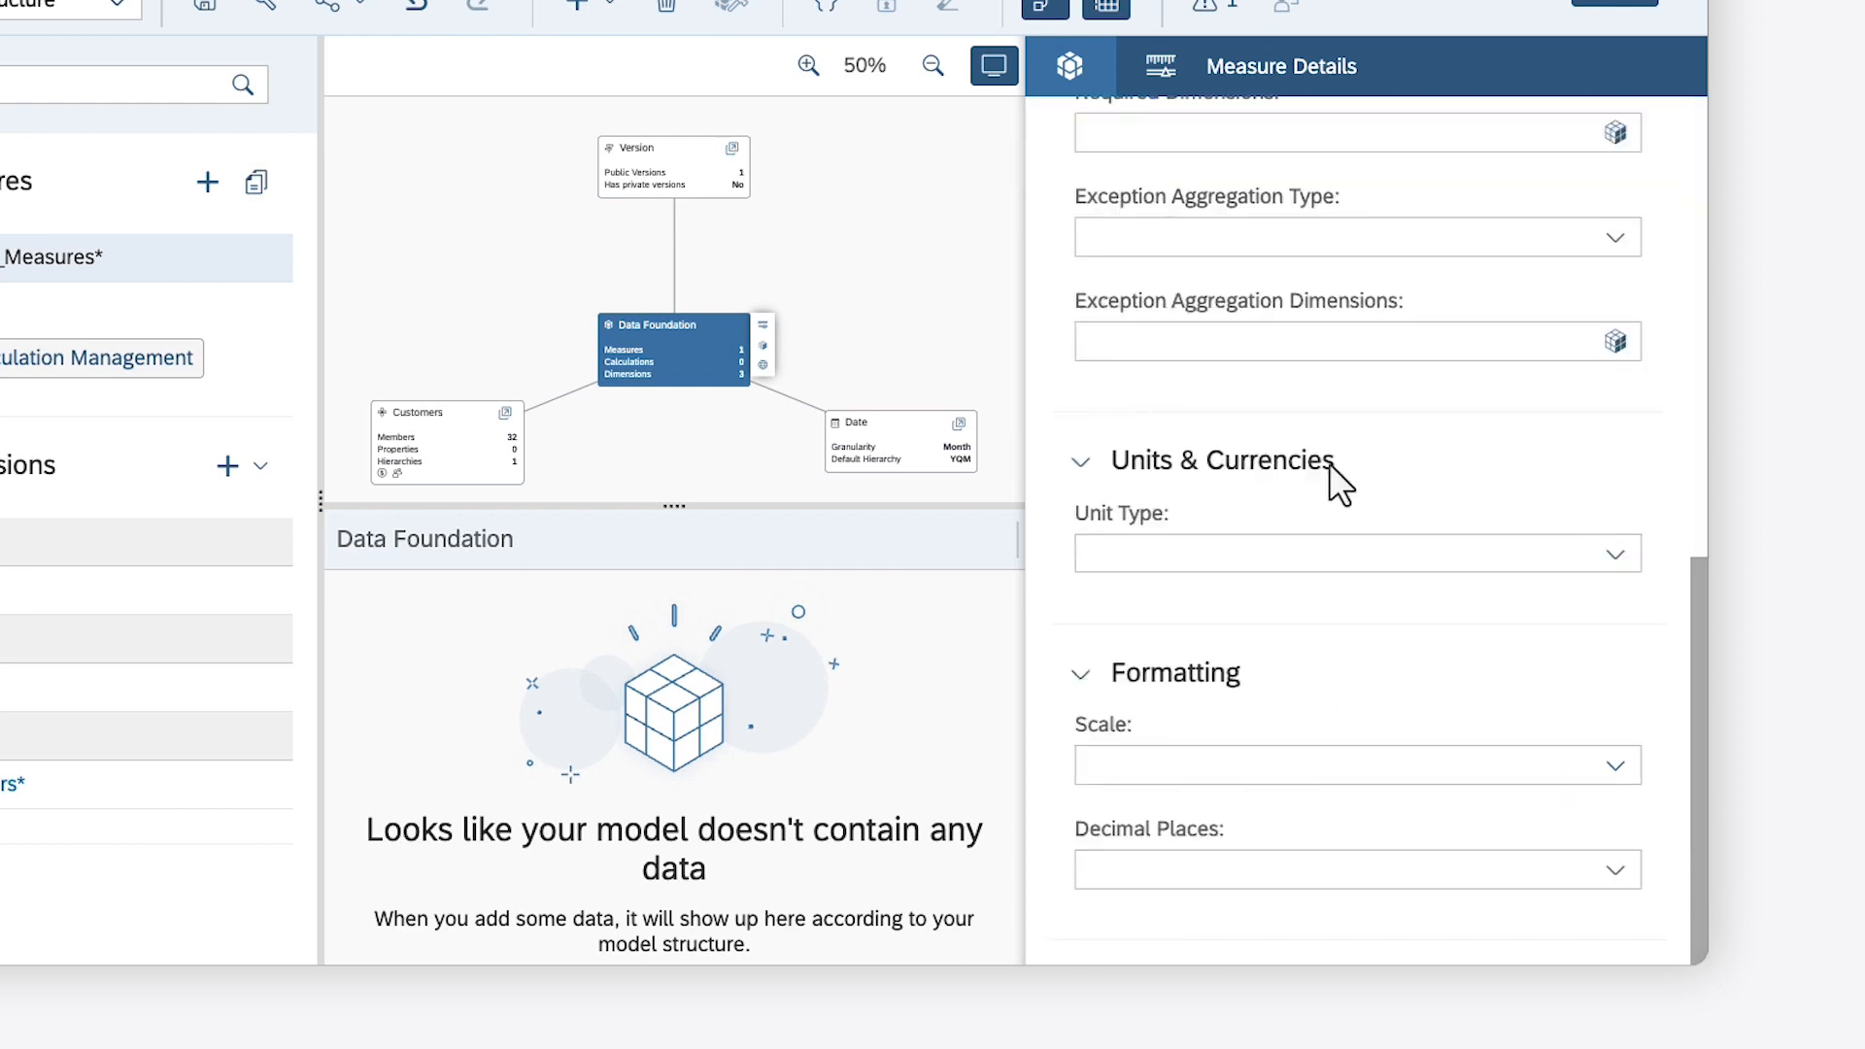
click(1617, 568)
click(1275, 695)
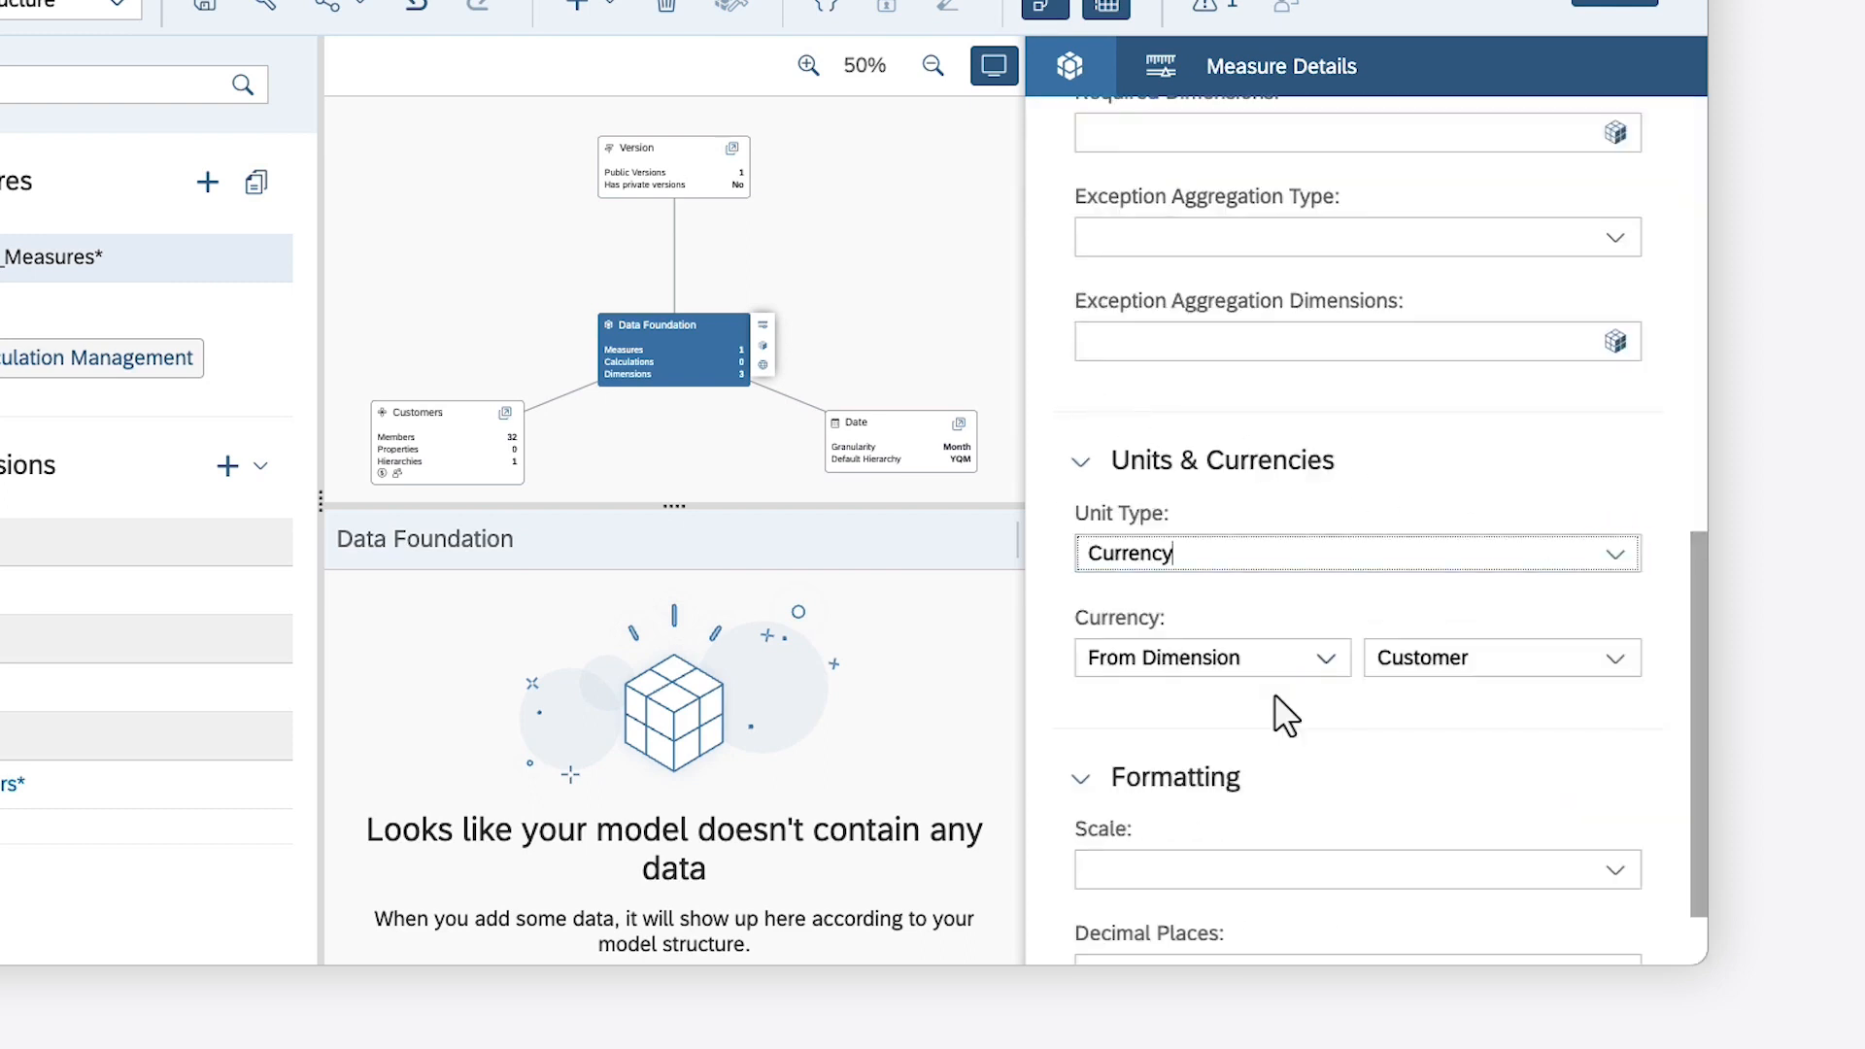
click(1325, 664)
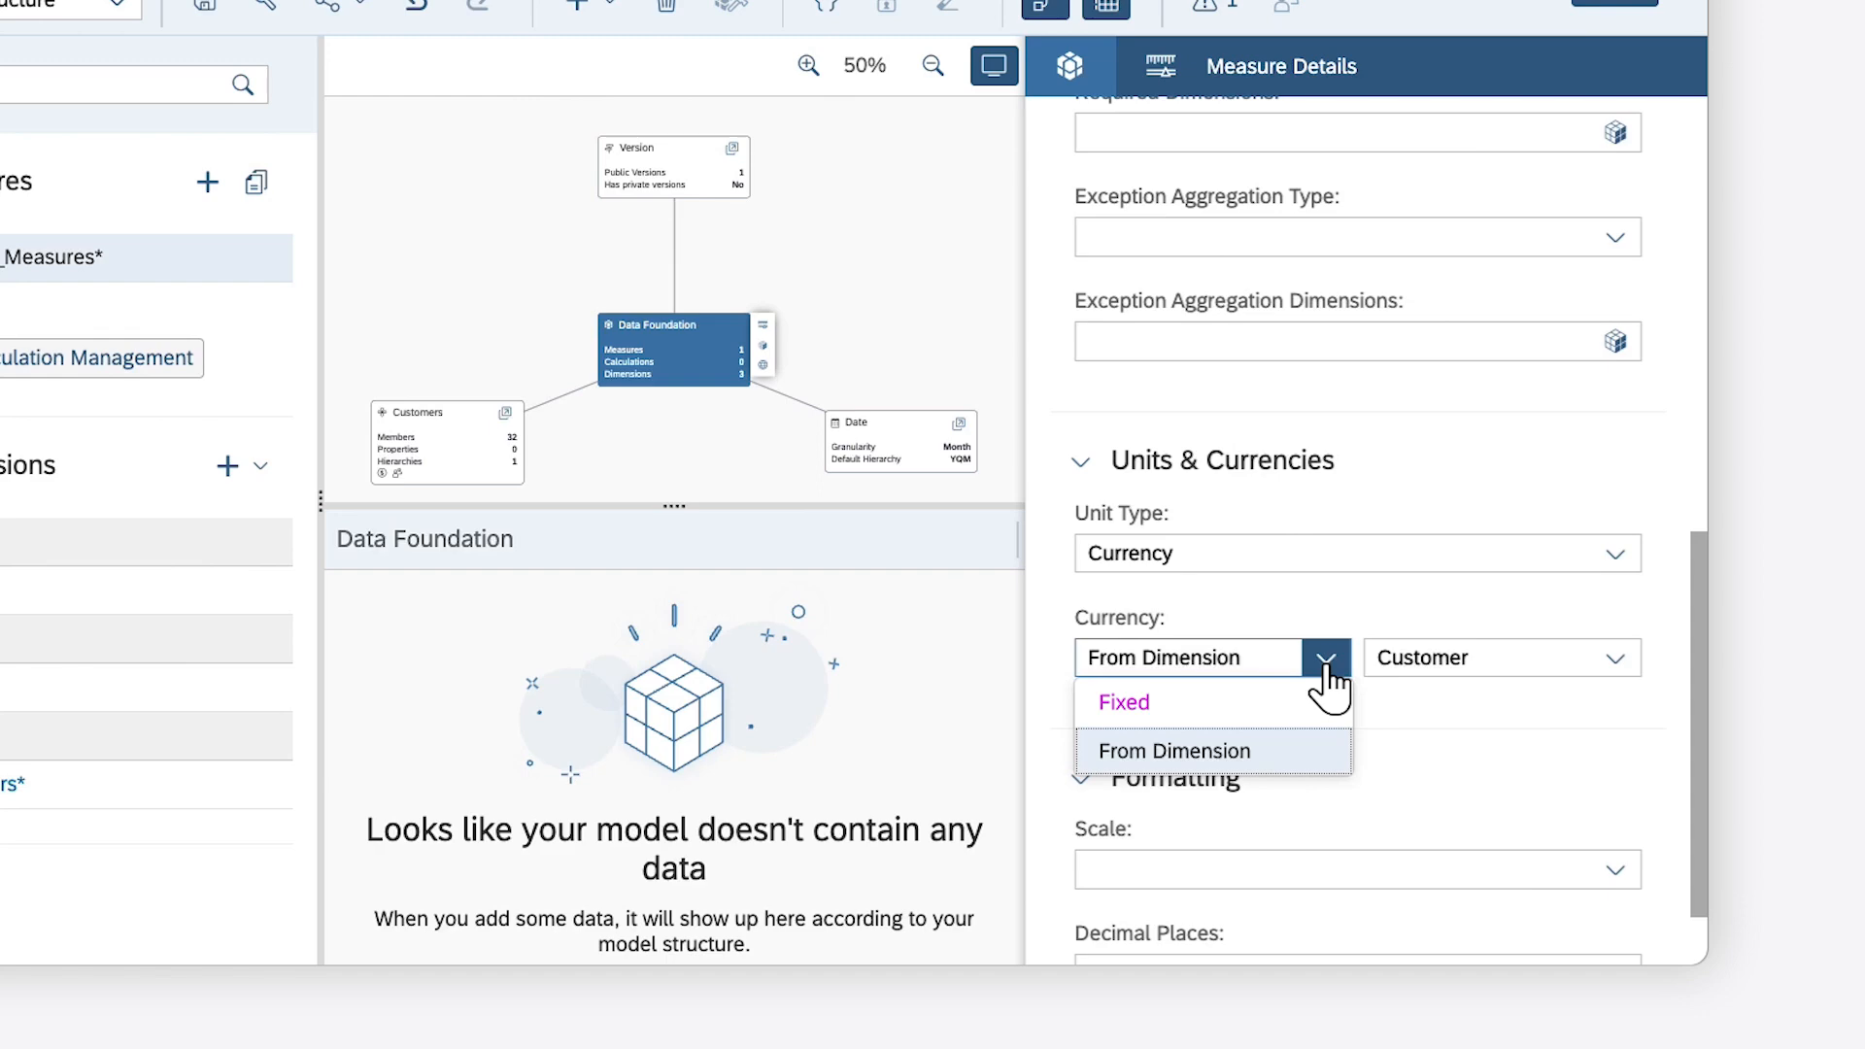
click(1290, 756)
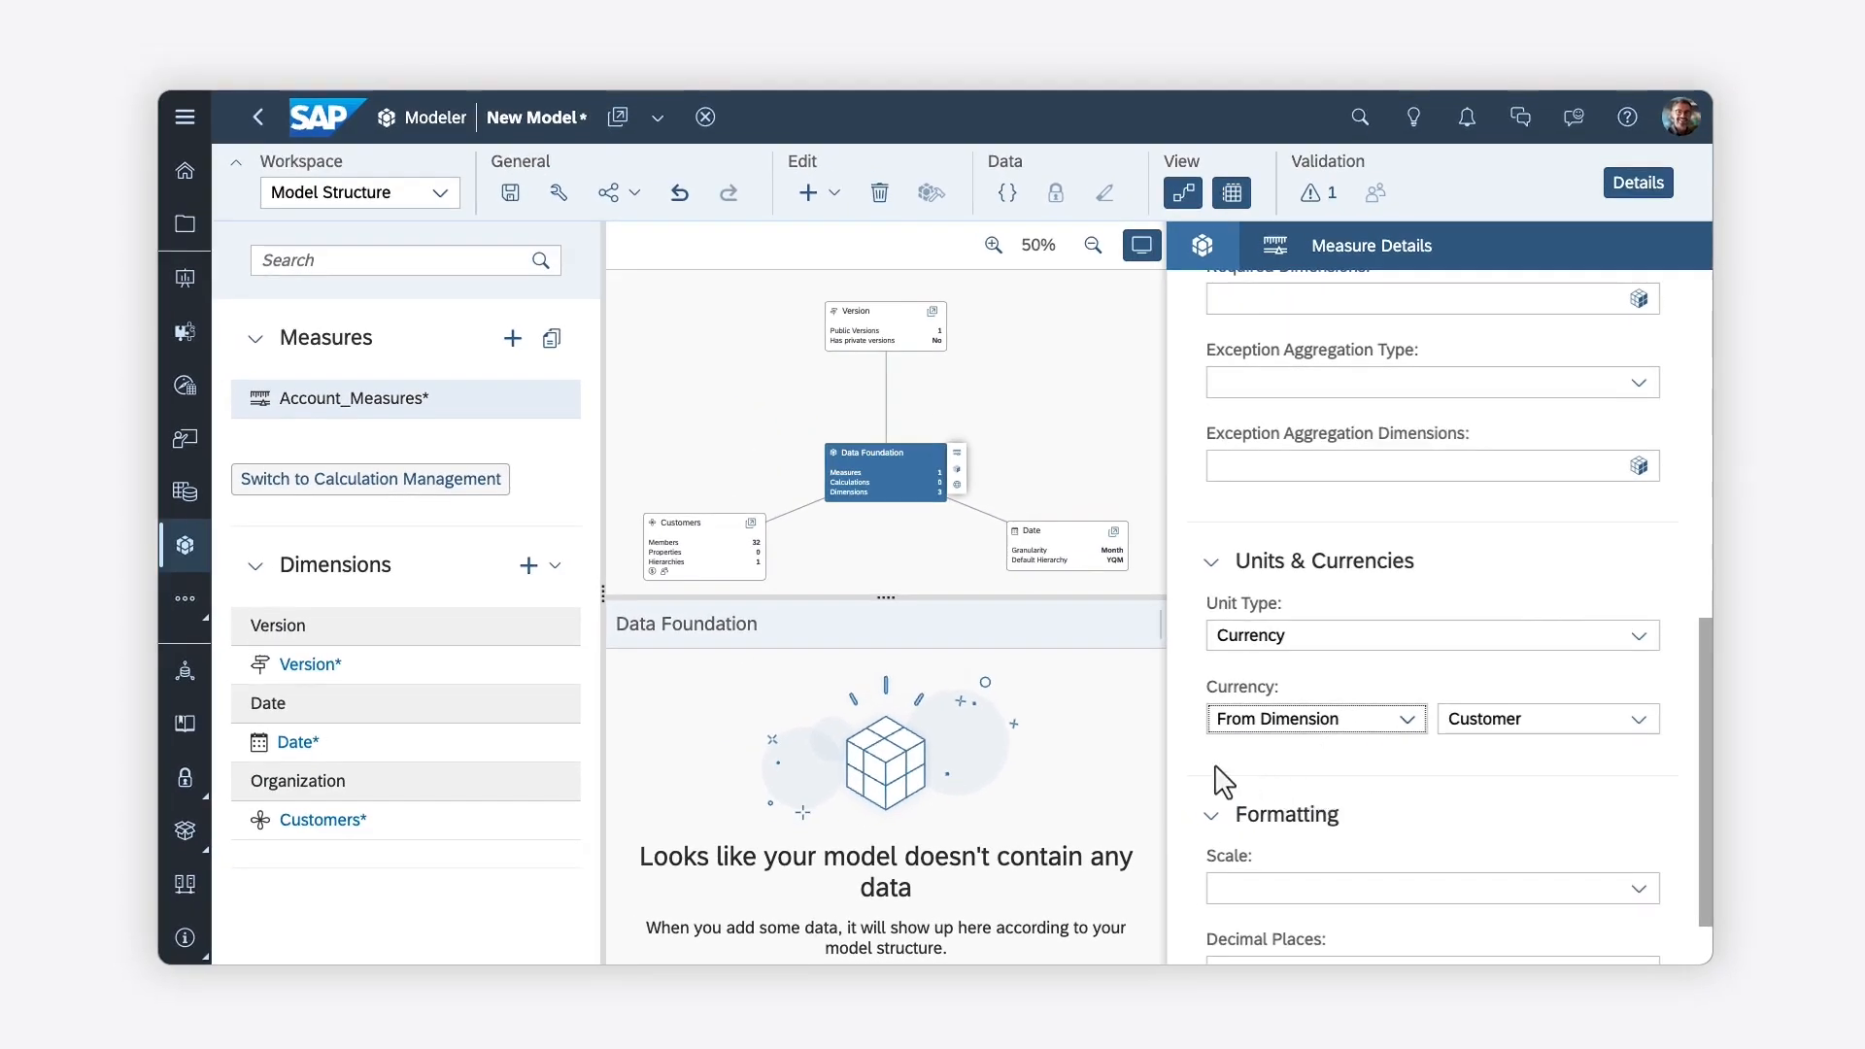
Add a new dimension named Account with the type Account.
click(554, 566)
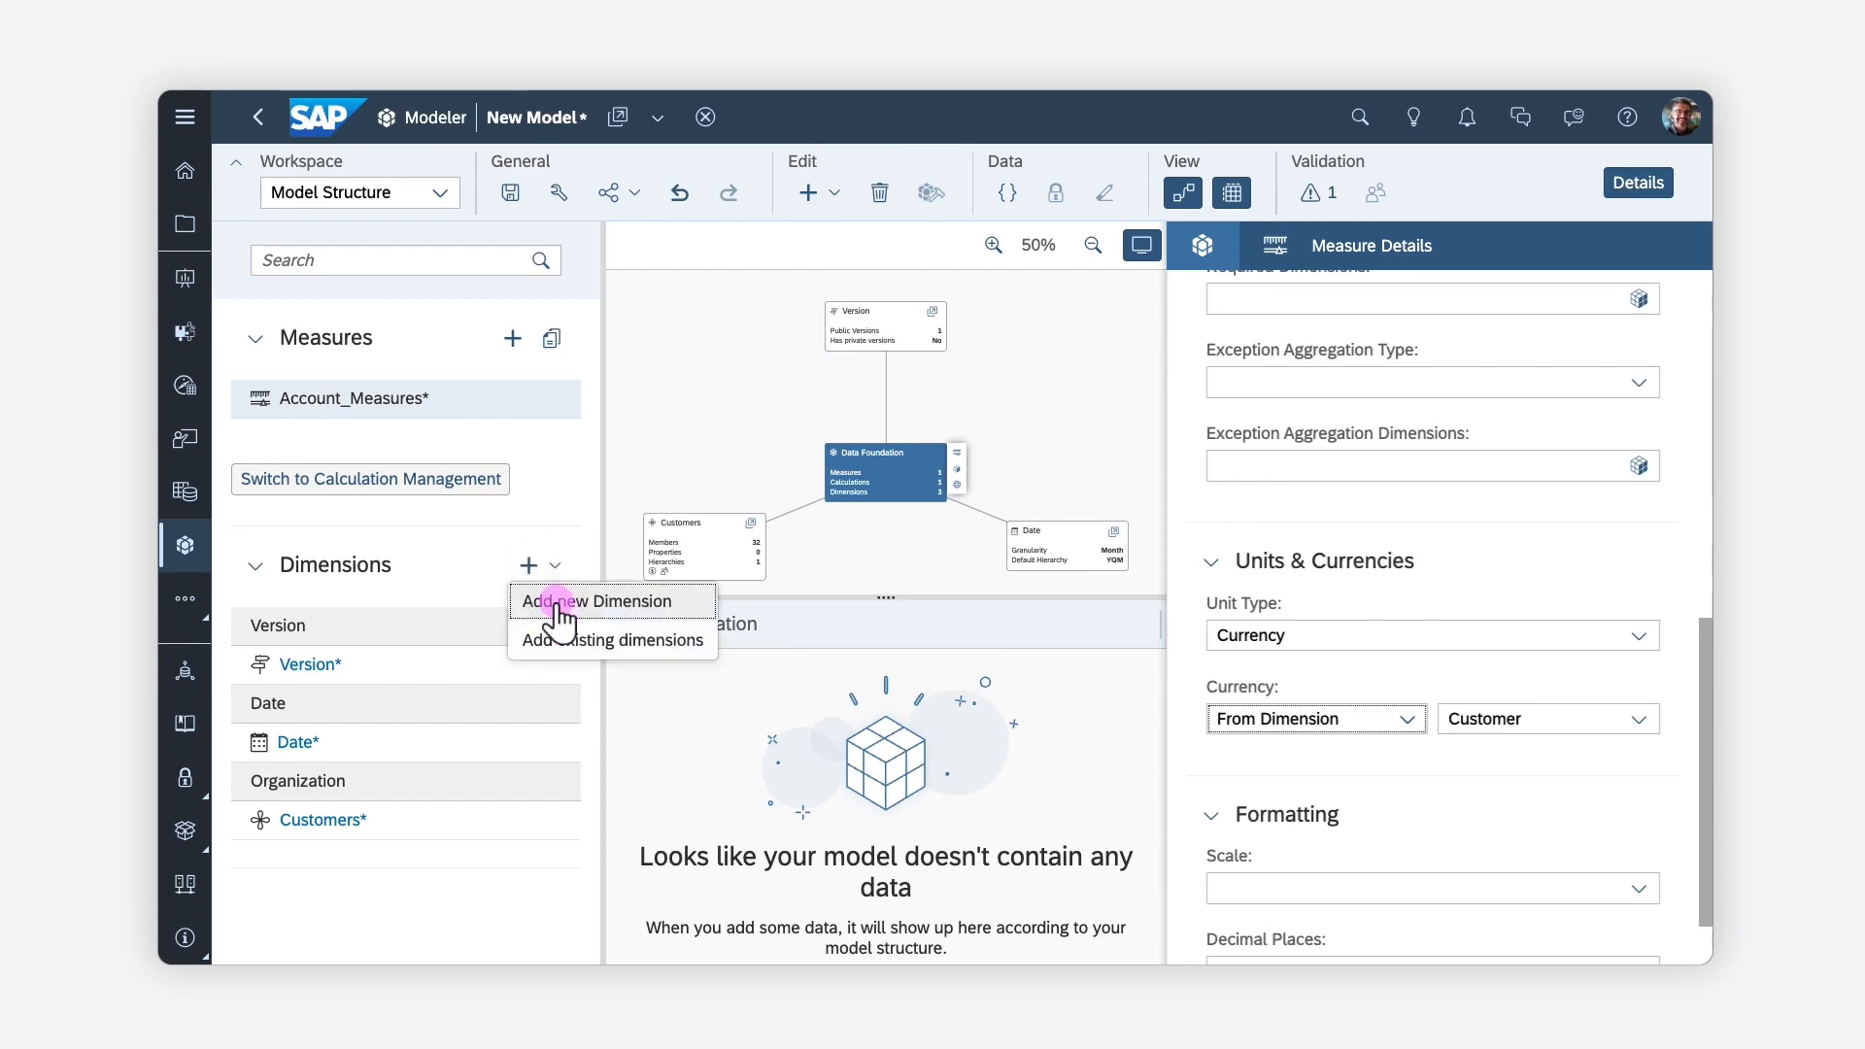
click(558, 597)
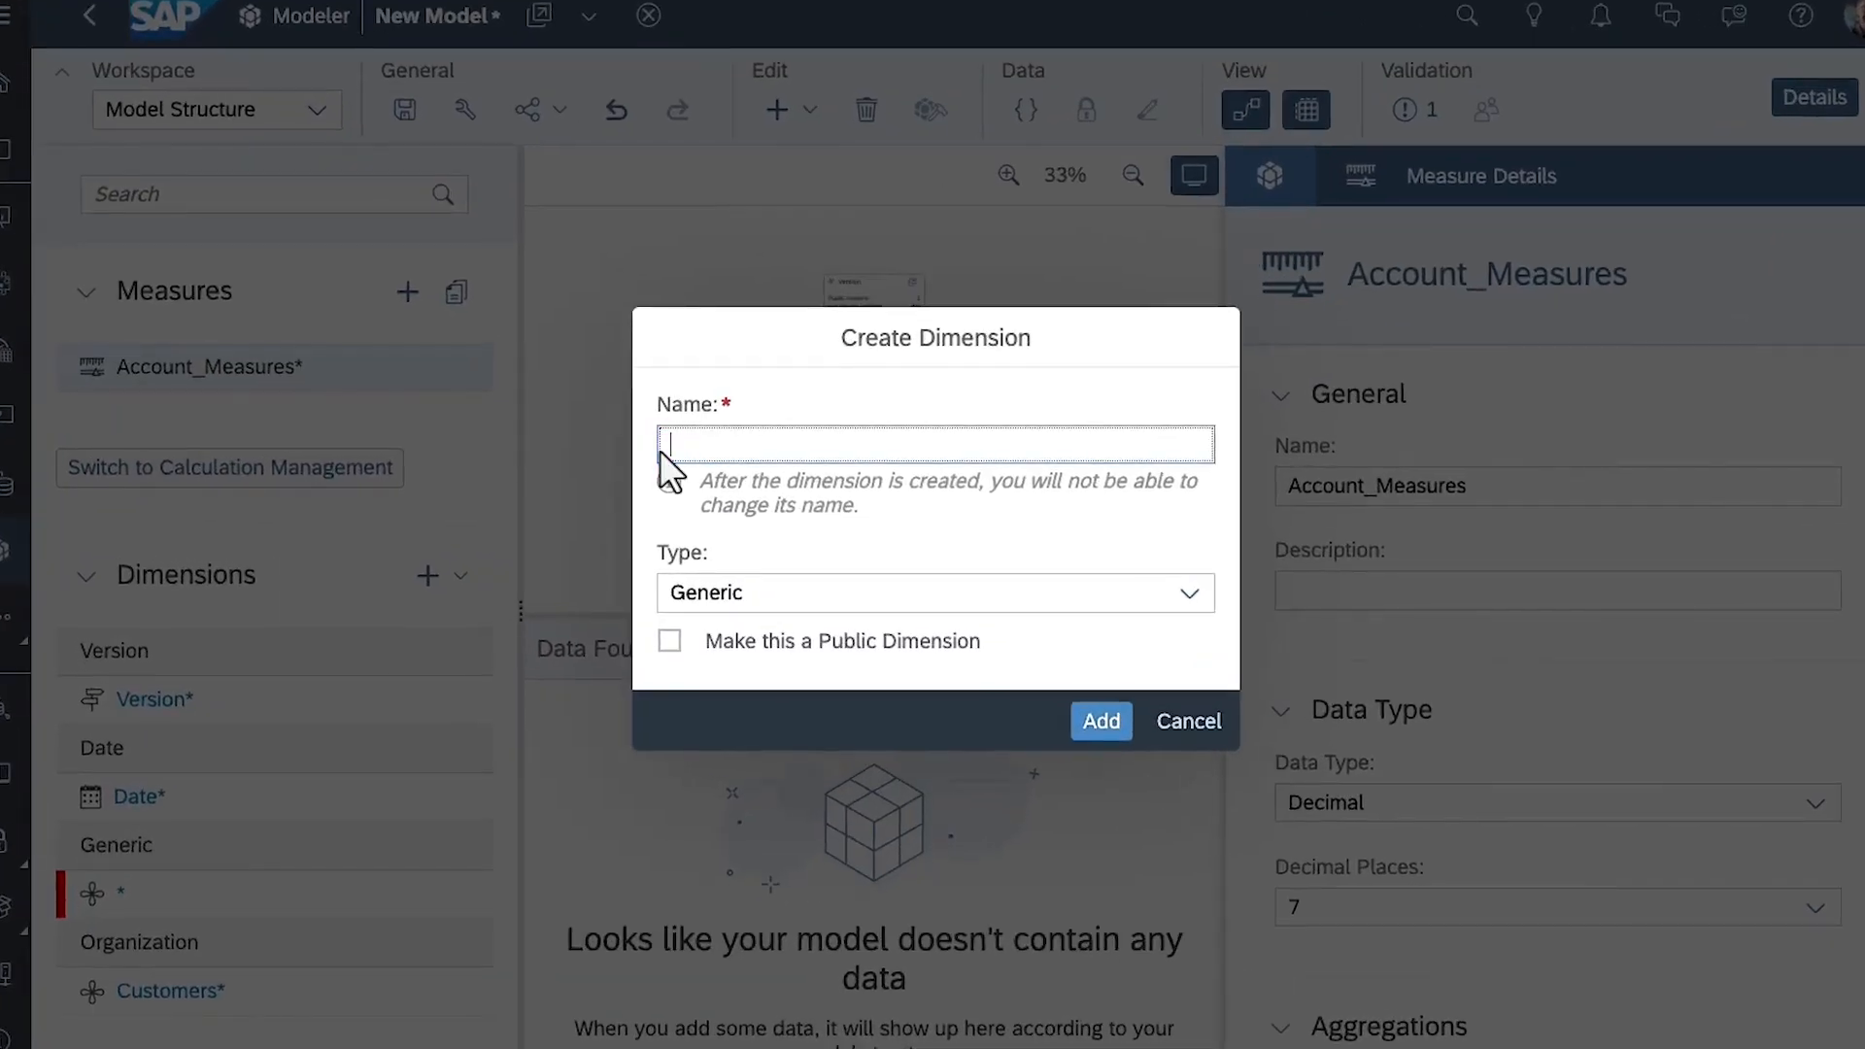
text(Account)
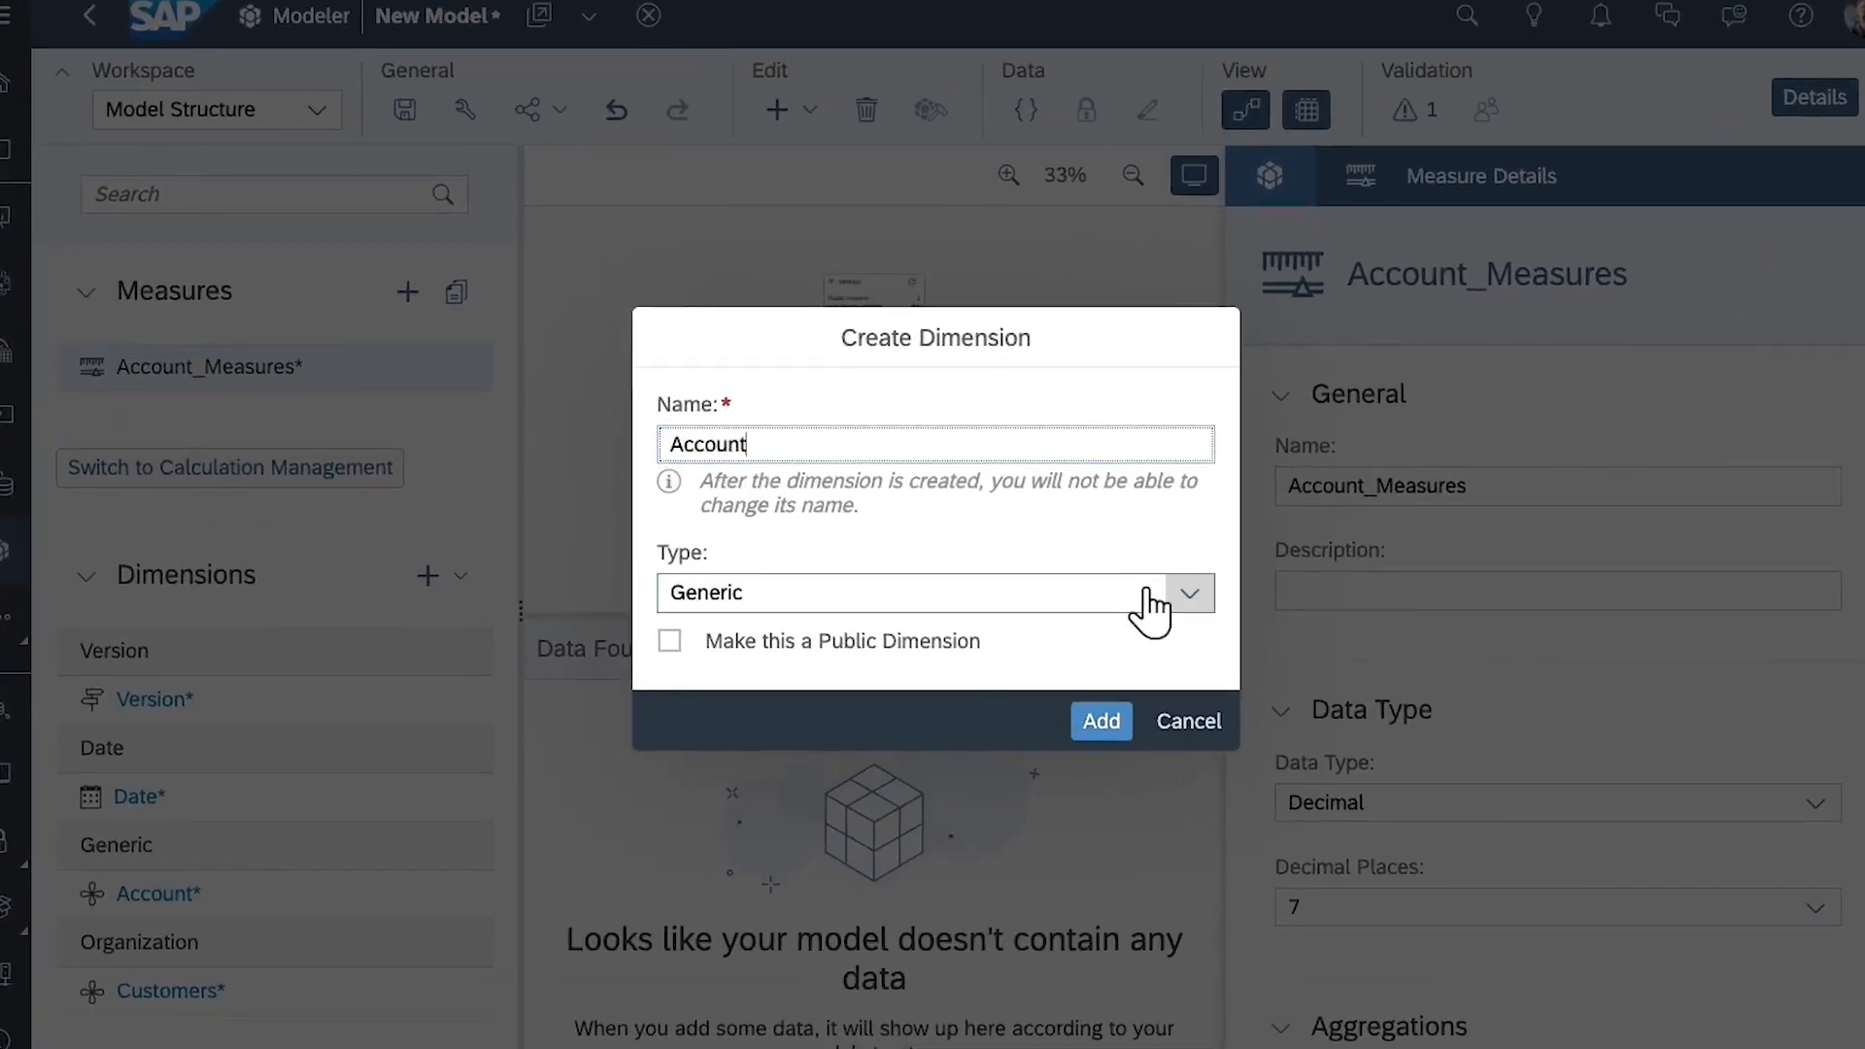
click(1191, 601)
click(830, 636)
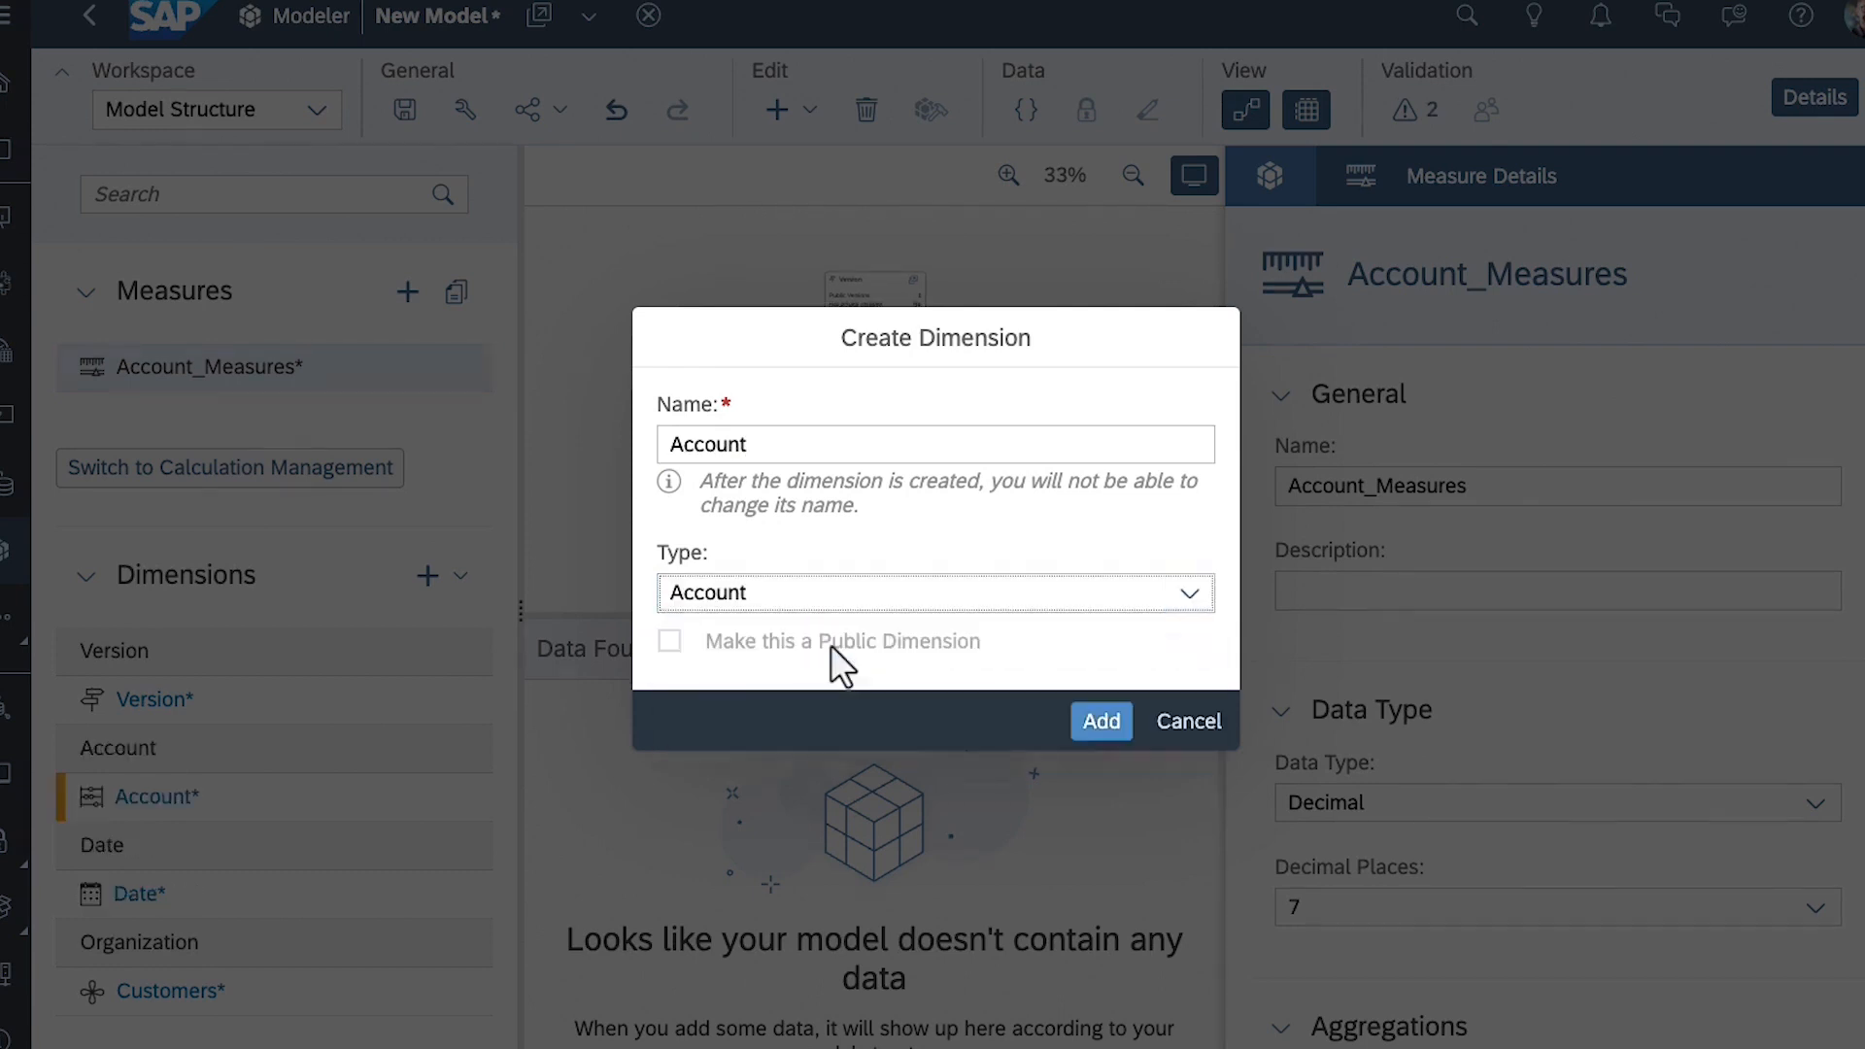
click(1101, 721)
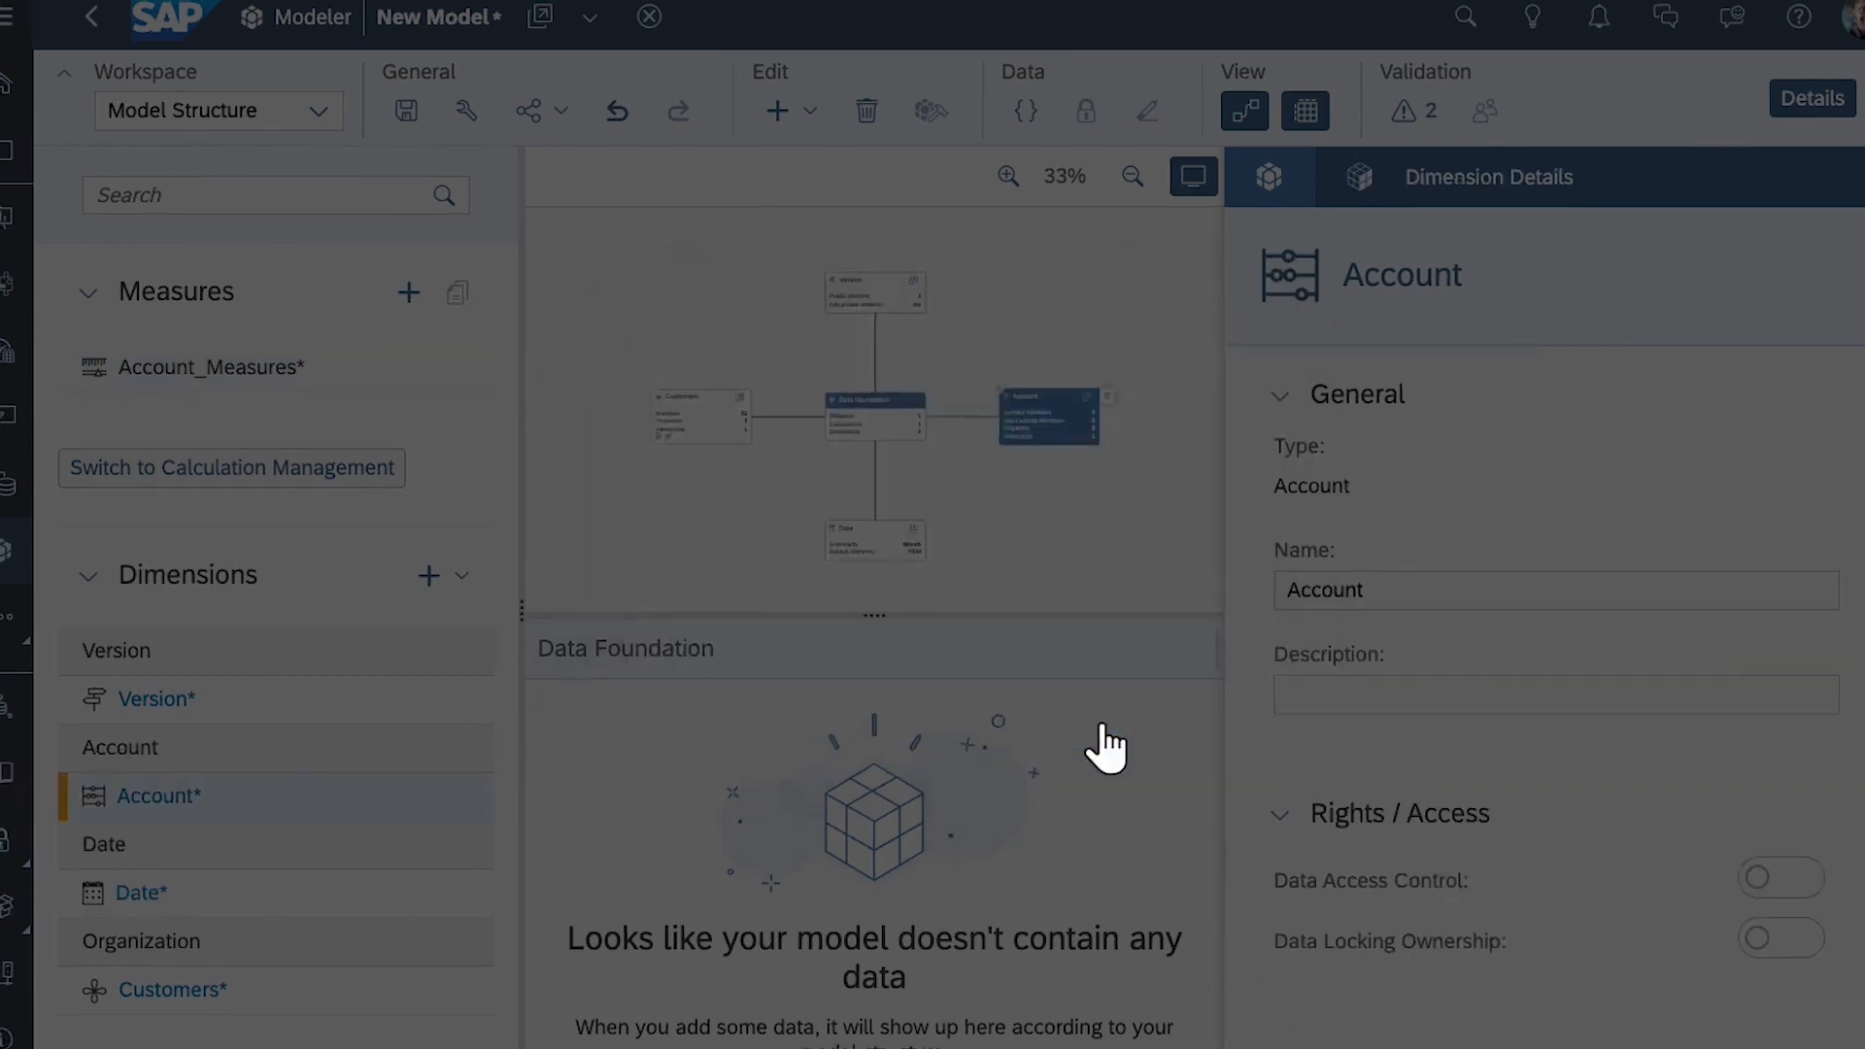
Open the Account dimension's member table and paste in the FPA1 member IDs, descriptions and hierarchy parents.
click(281, 740)
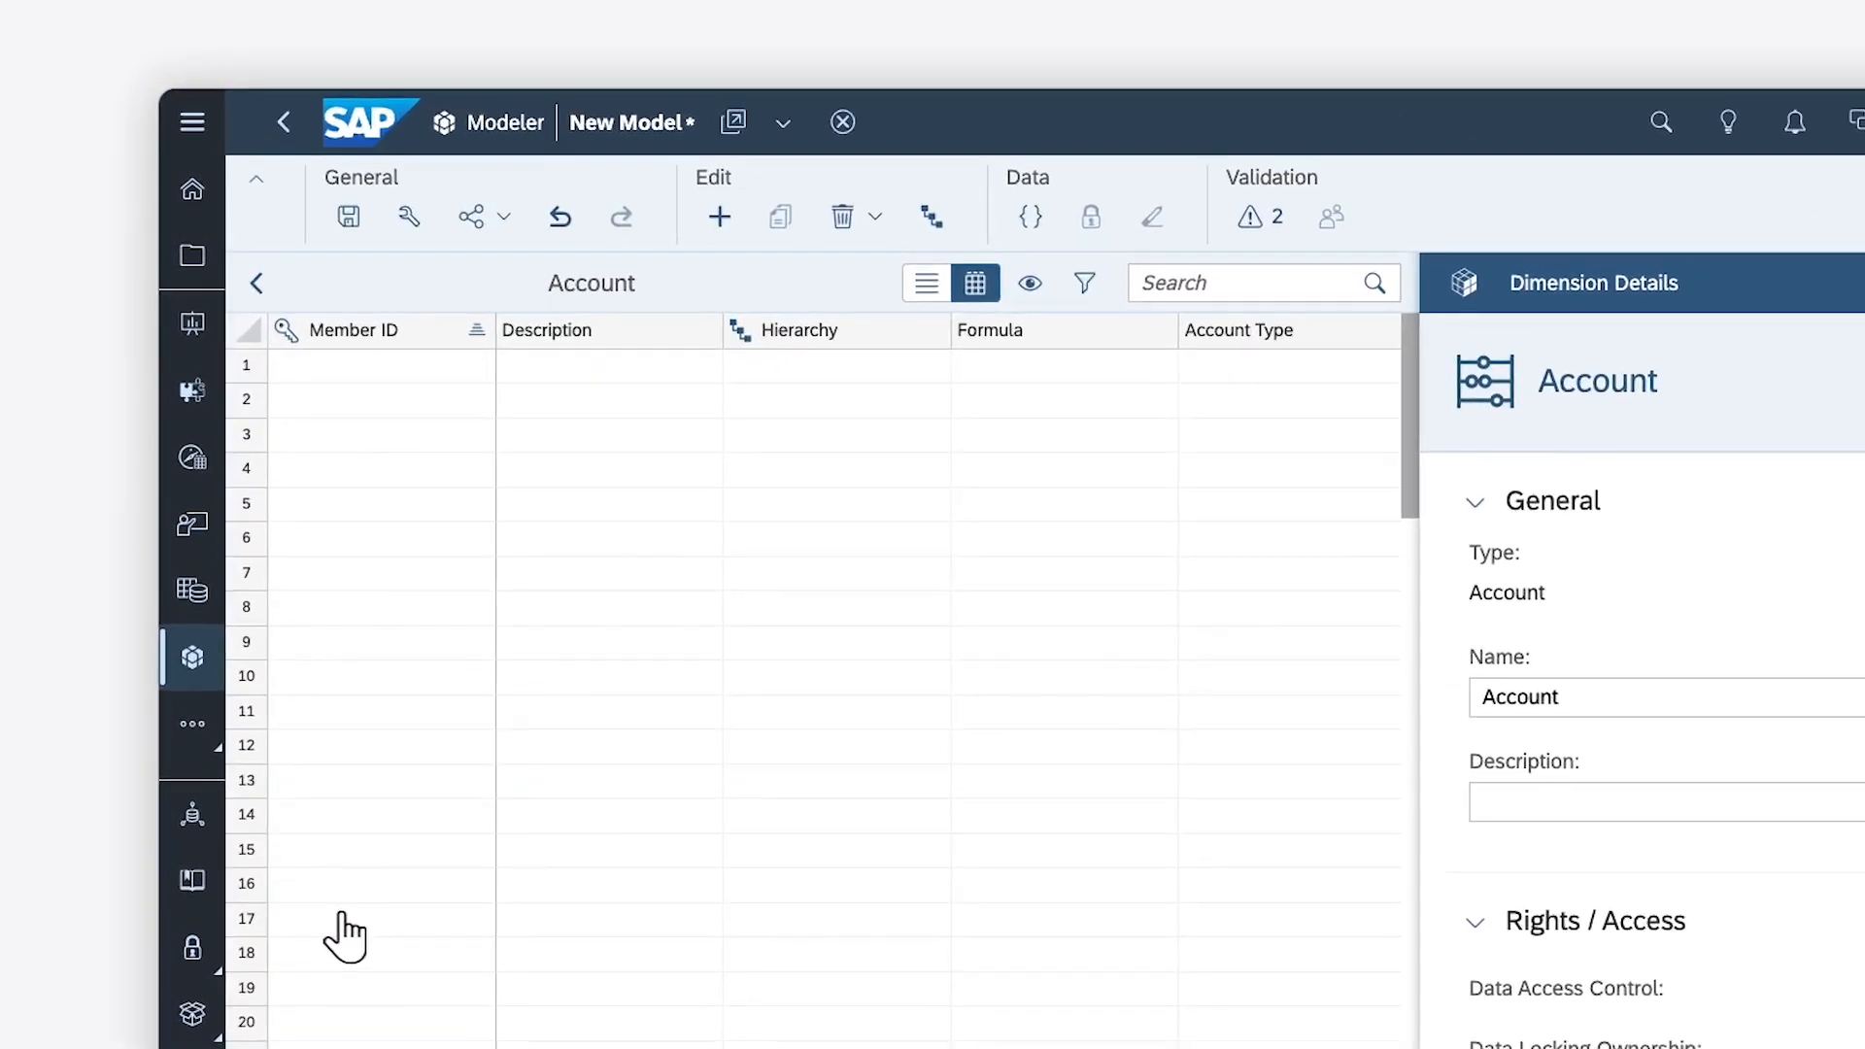
click(335, 374)
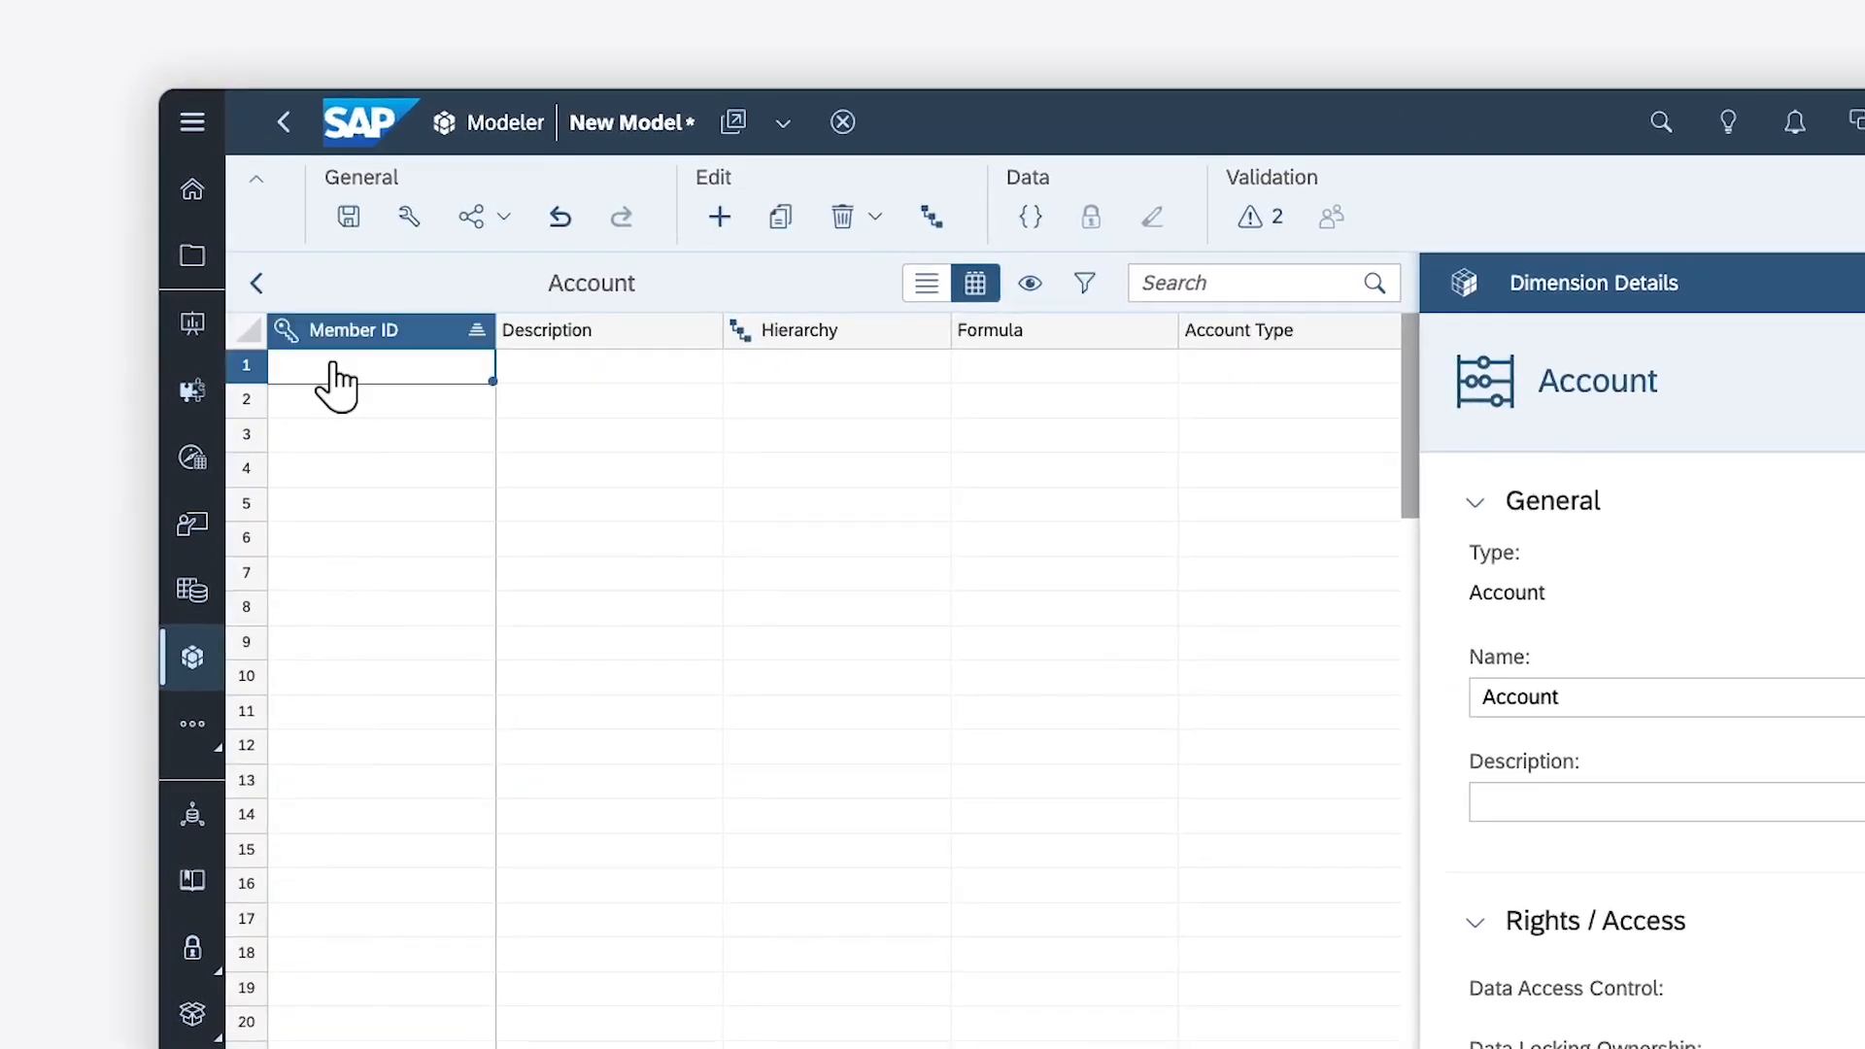
key(ctrl+v)
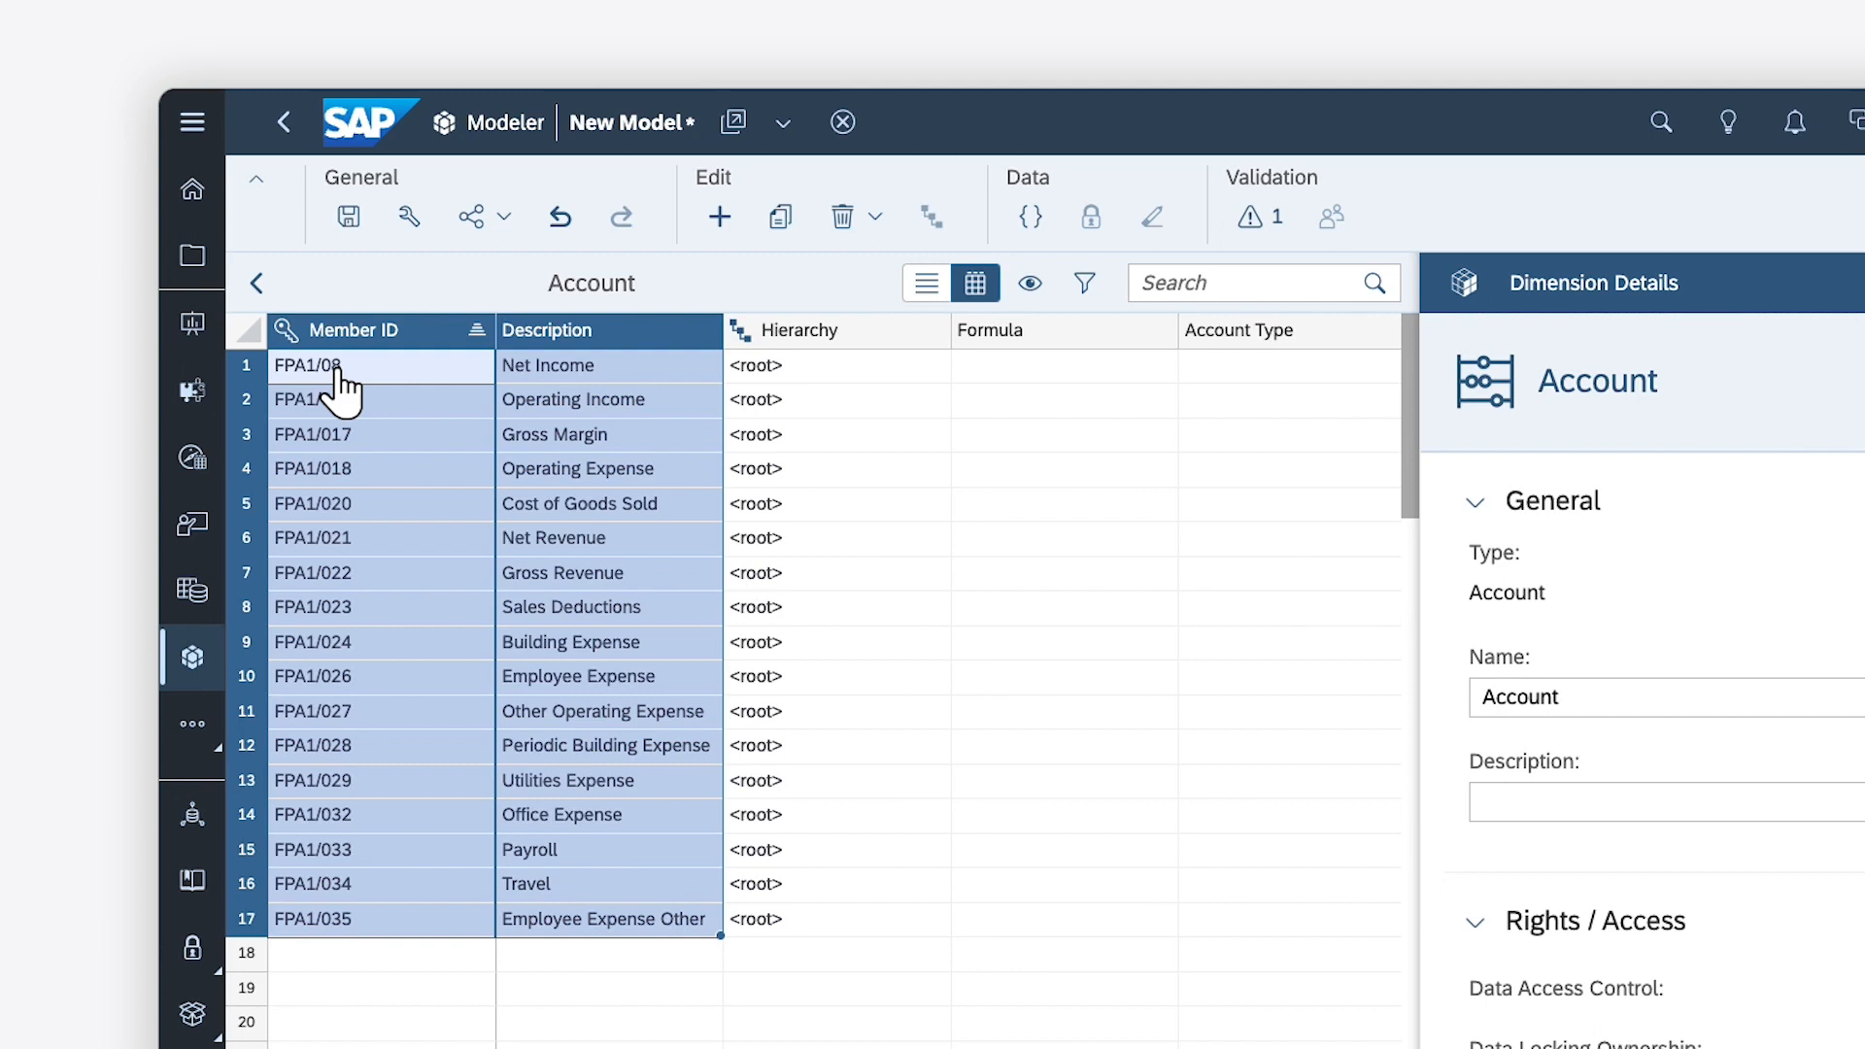
click(756, 369)
text(<root> FPA1/08 FPA1/016 FPA1/016 FPA1/017 FPA1/017 FPA1/021 FPA1/021 FPA1/018 FPA1/018 FPA1/018 FPA1/024 FPA1/024 FPA1/026 FPA1/026 FPA1/026 FPA1/026)
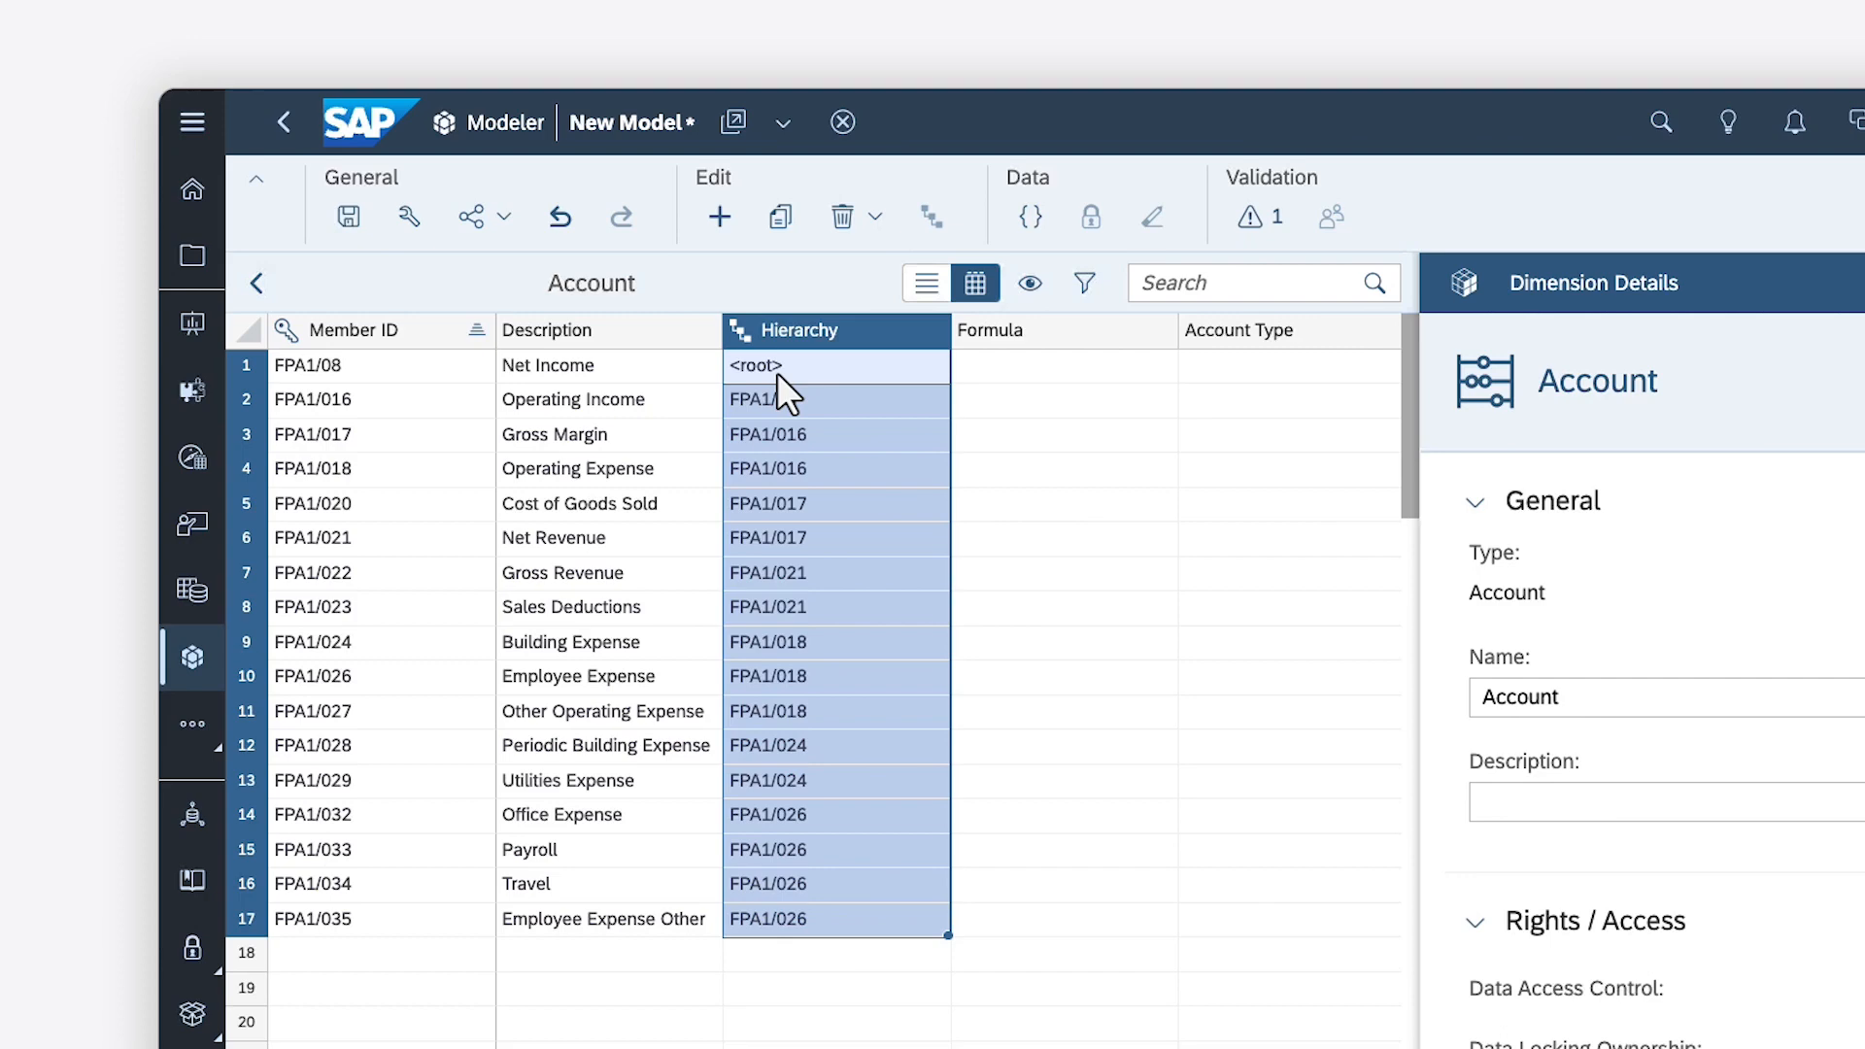
Examine the functions and conditions offered in the Advanced Formula Editor for the Cost of Goods Sold account, then cancel.
click(1064, 503)
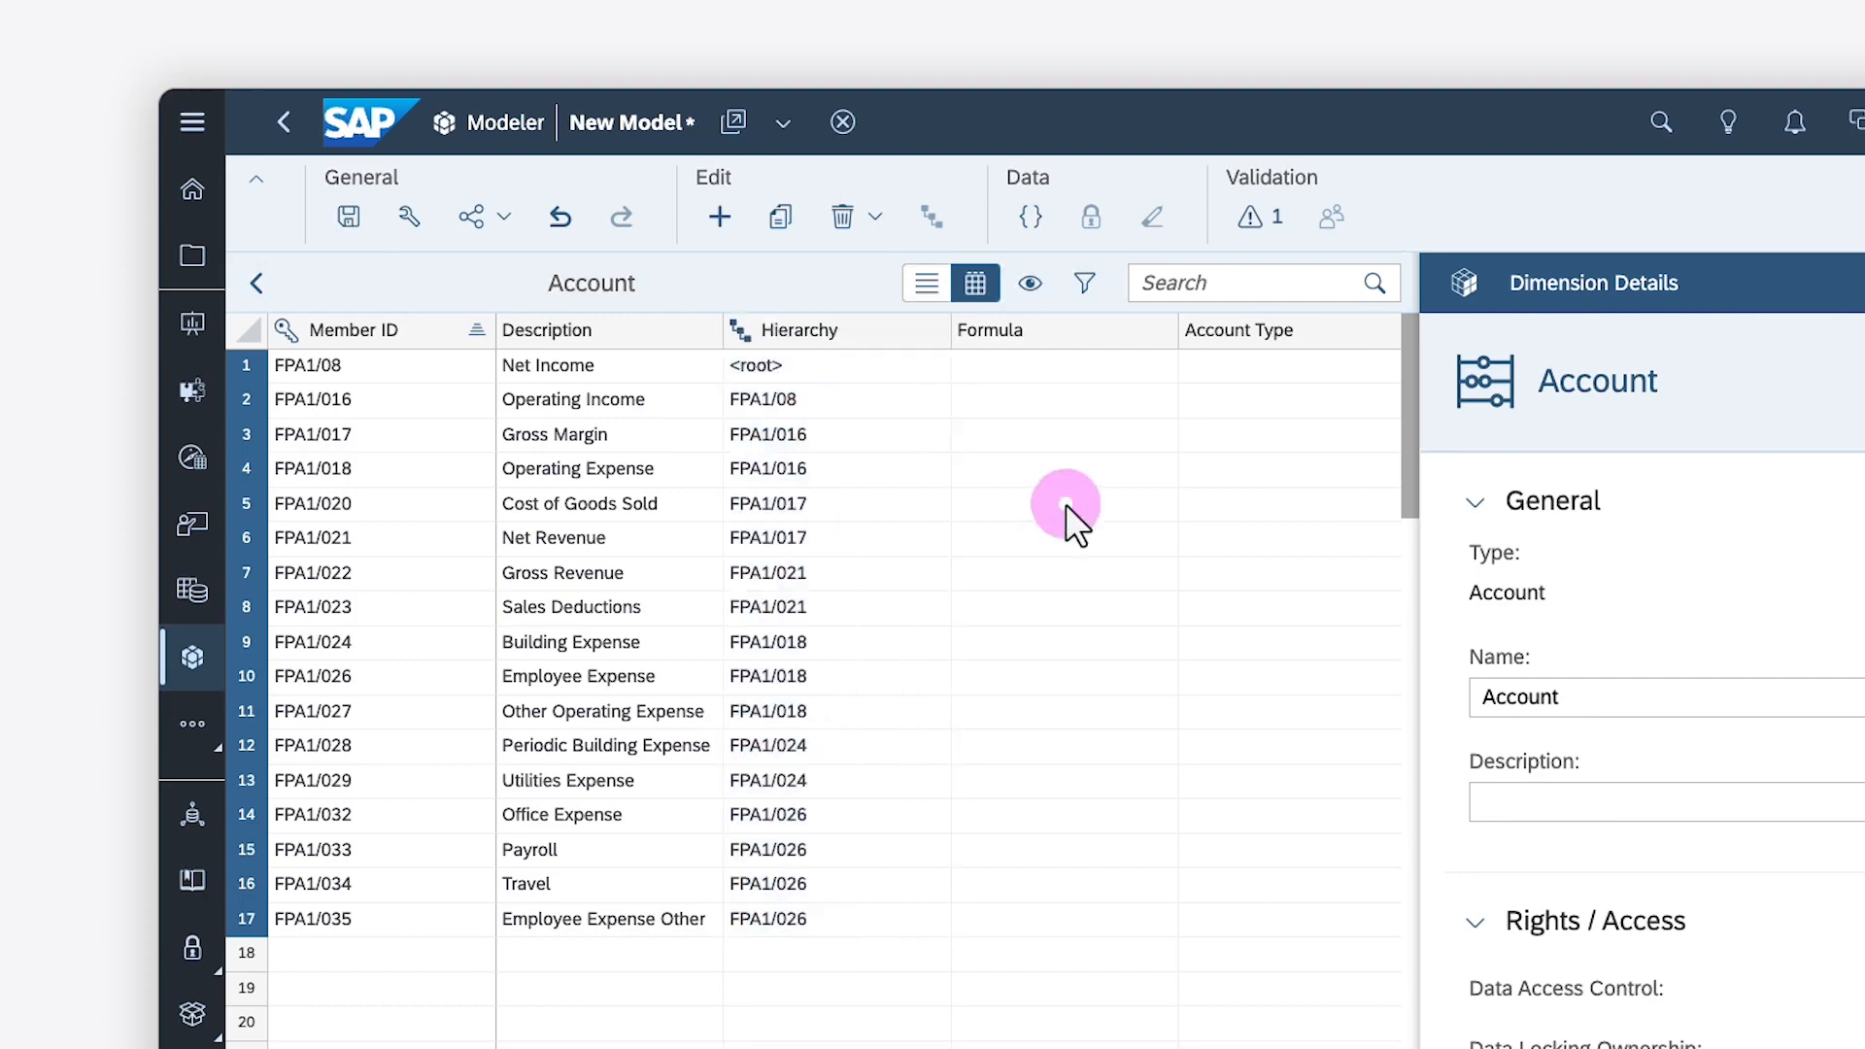
click(1093, 504)
click(1199, 505)
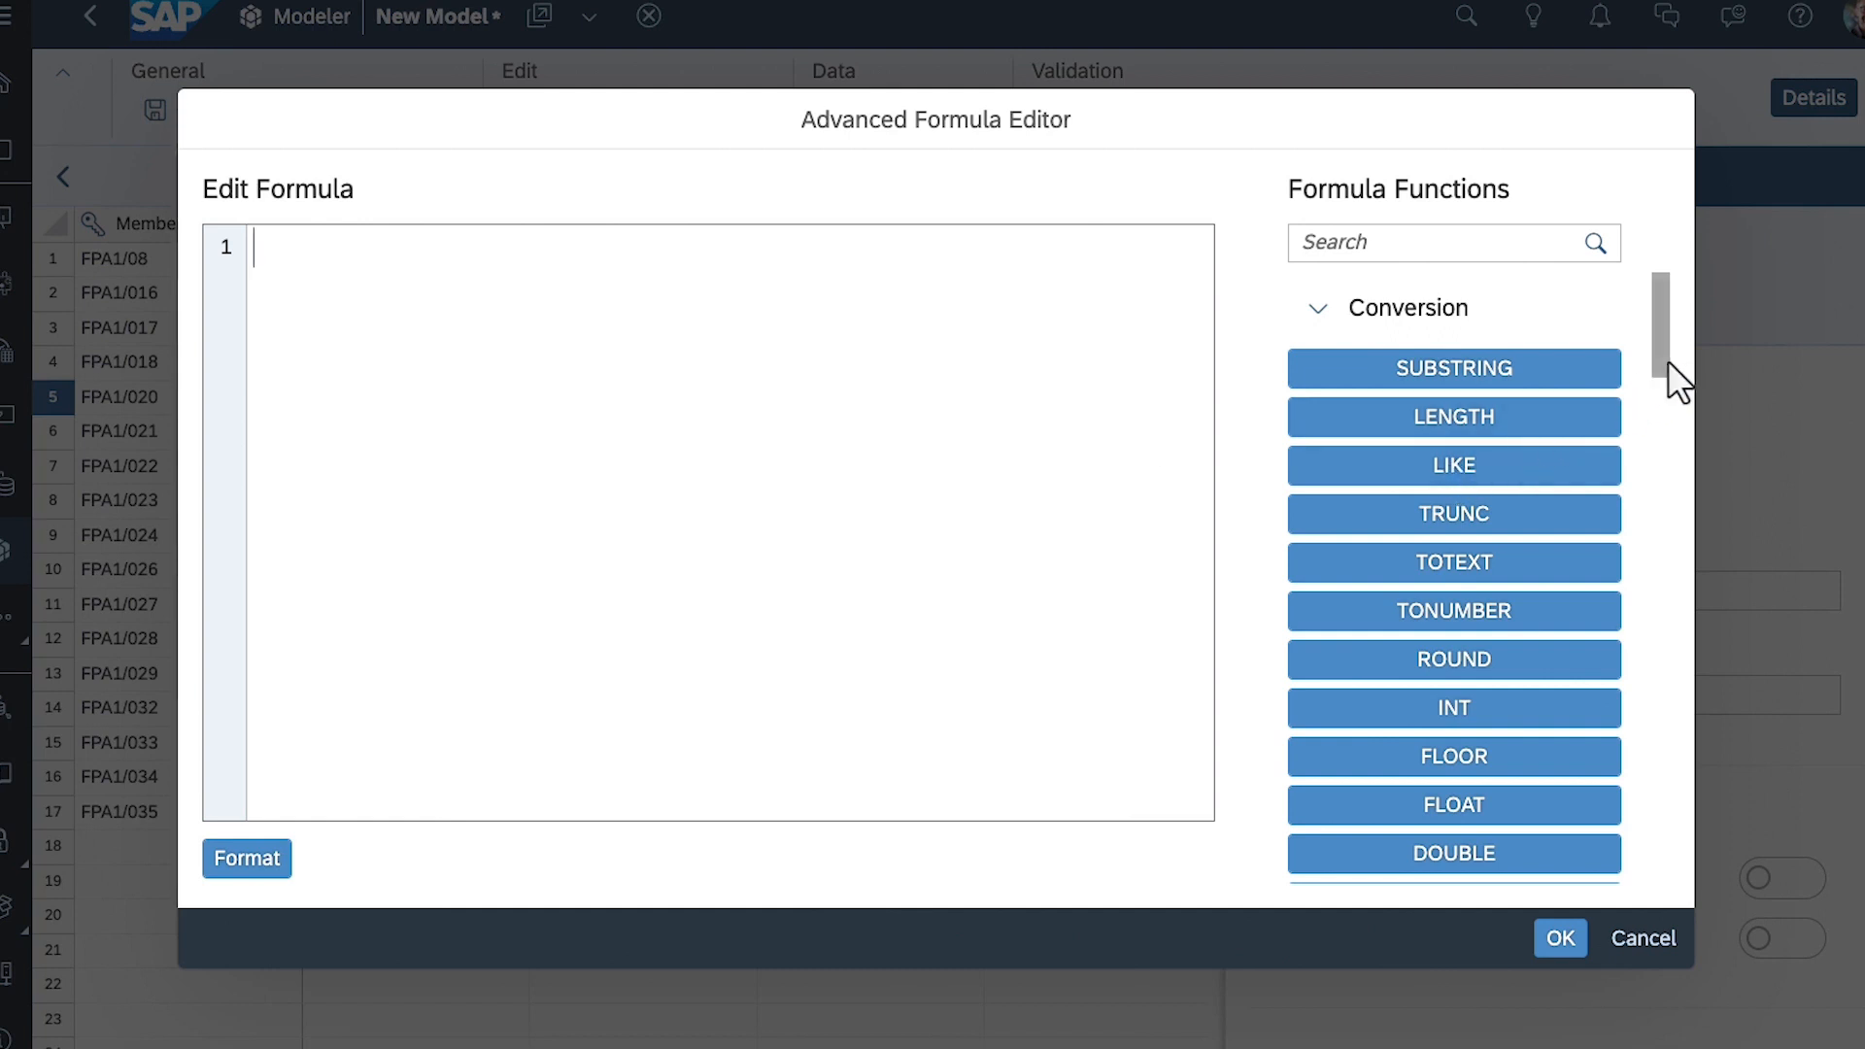
drag(1661, 371, 1674, 896)
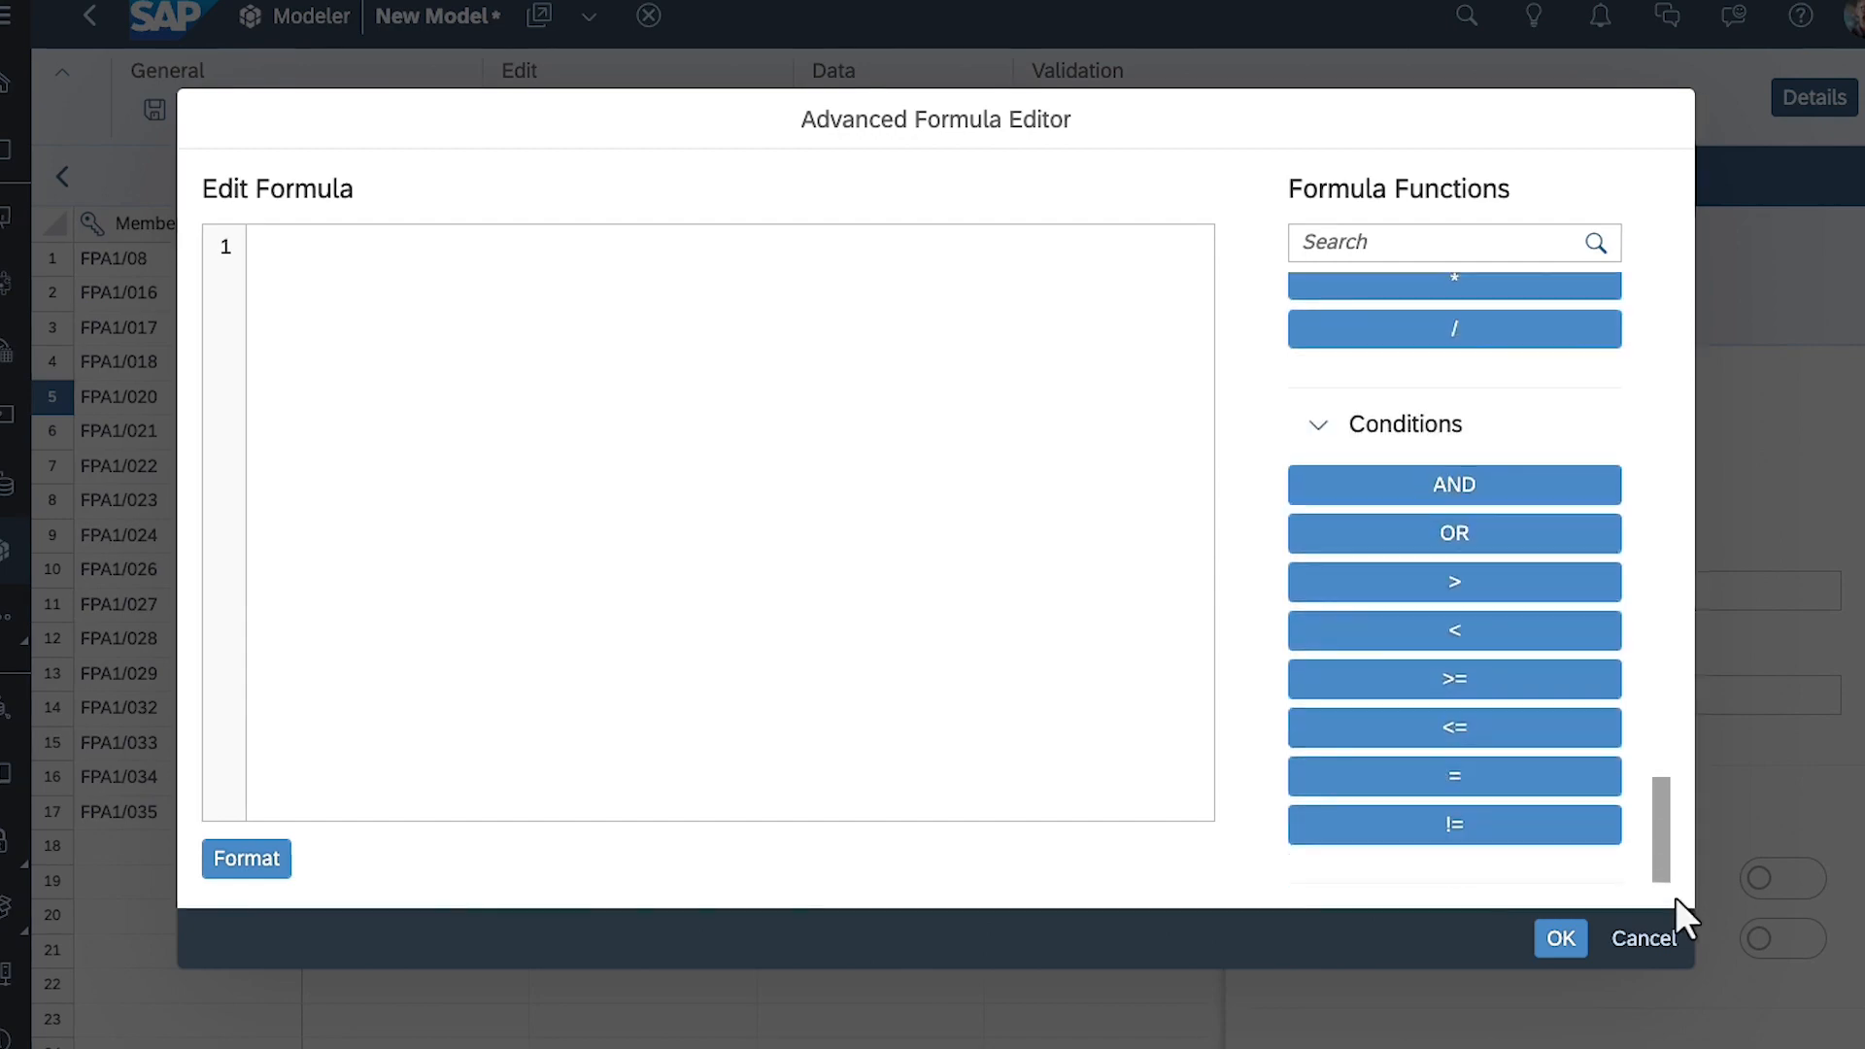
click(1637, 942)
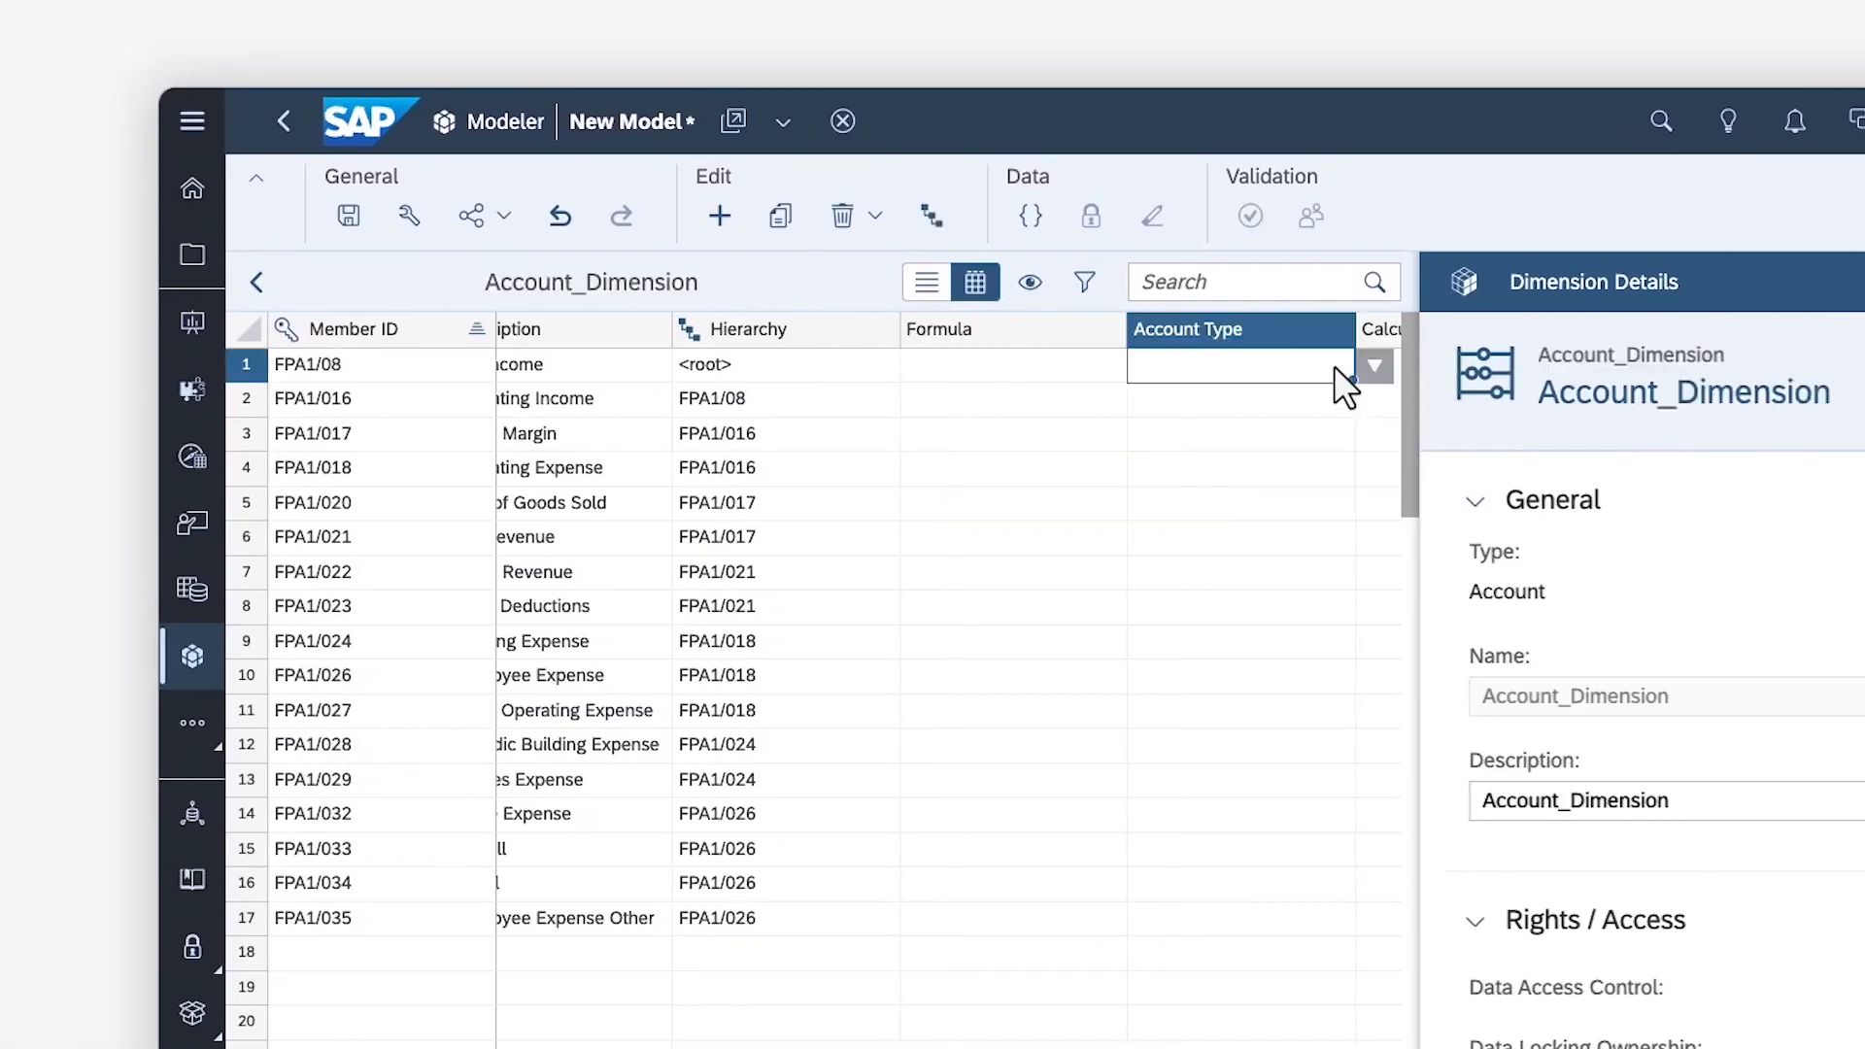
Check the available account types and fill the Account Type column with INC for income accounts and EXP for expense accounts.
click(1372, 366)
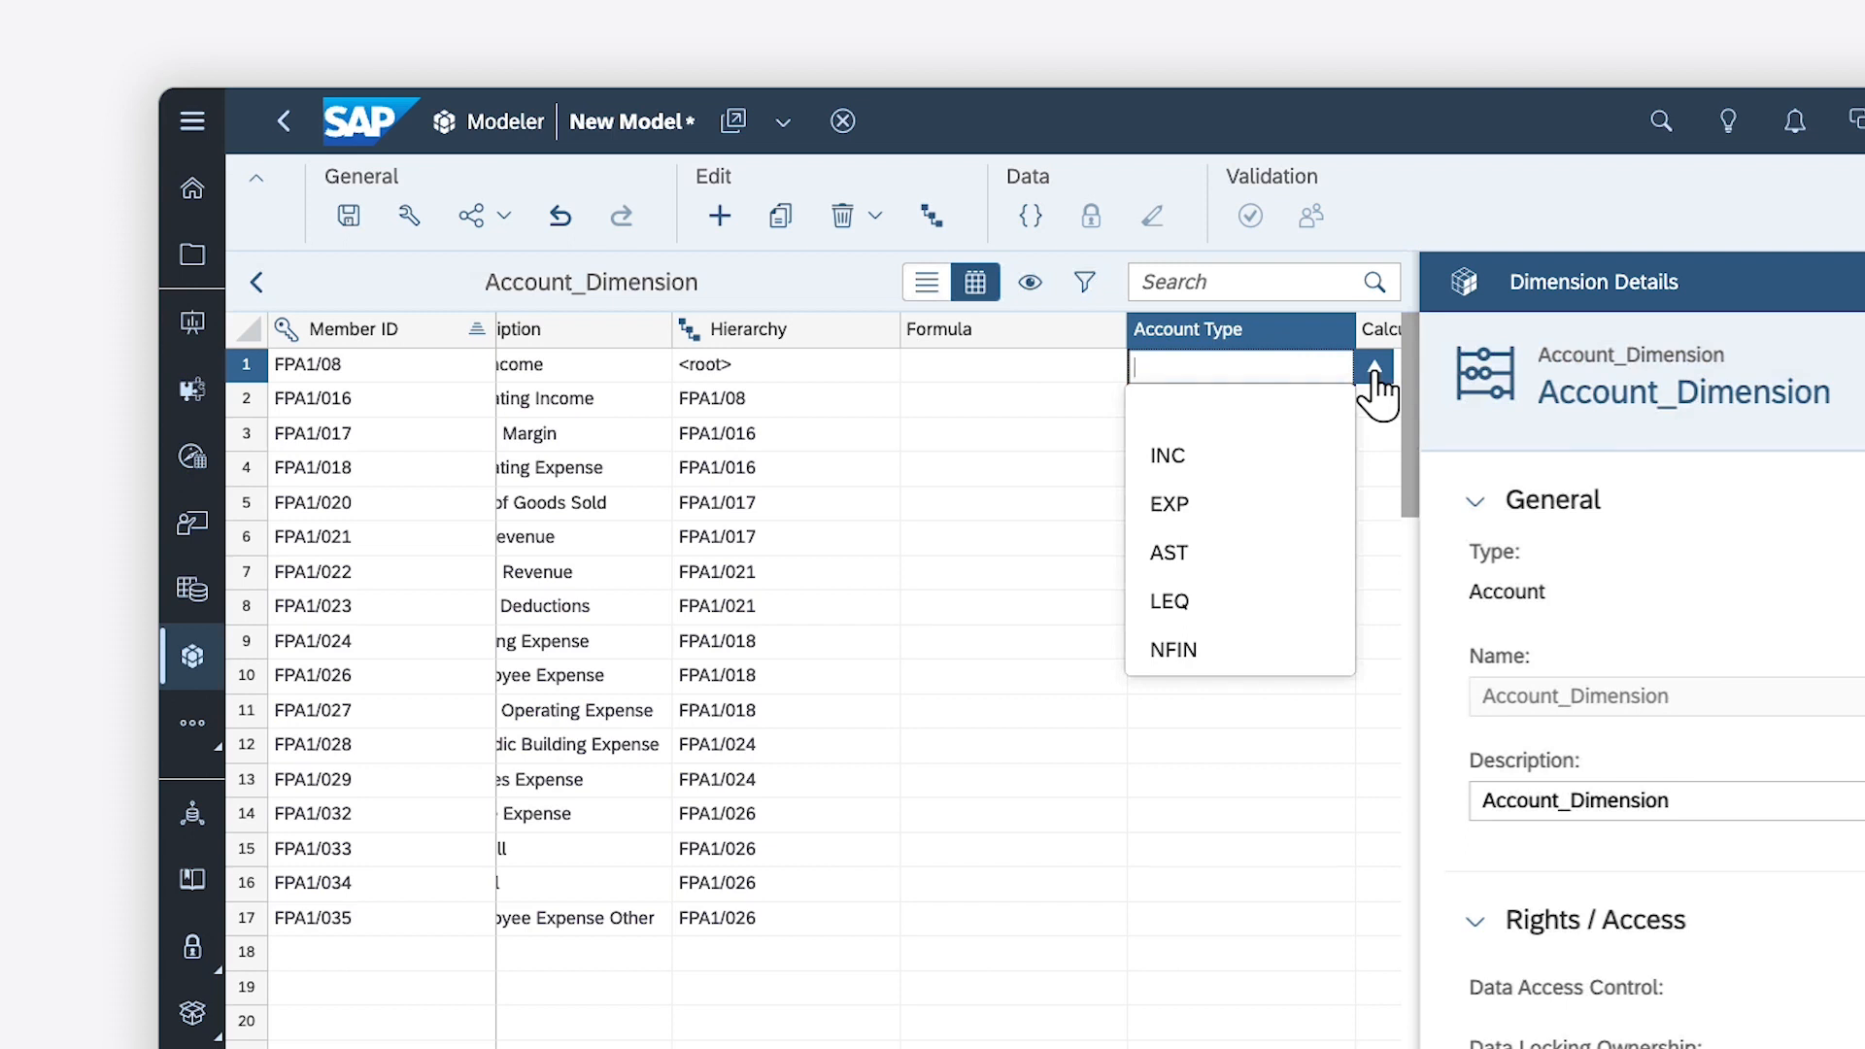
click(1192, 371)
text(INC INC INC EXP EXP INC INC EXP EXP EXP EXP EXP EXP EXP EXP EXP EXP)
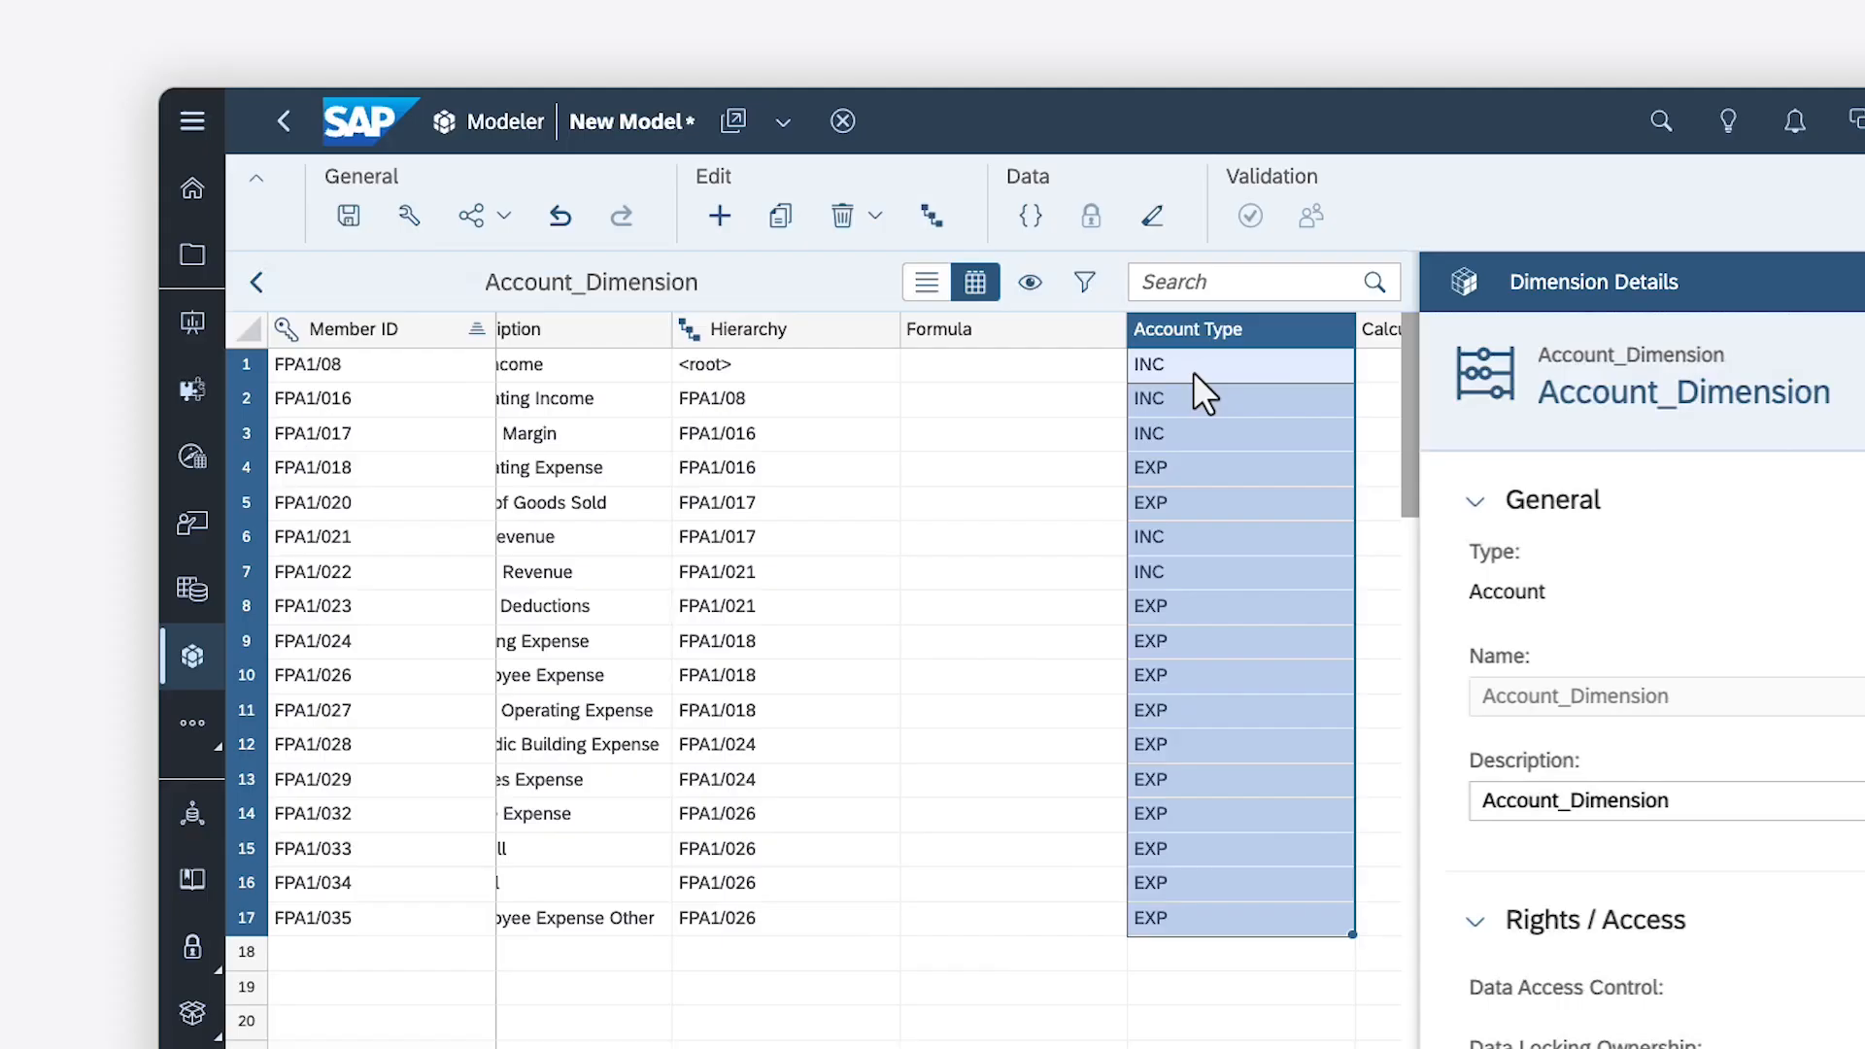
Examine the threshold ranges for account FPA1/08 and cancel, and review the account table's aggregation, scale, decimal places and units columns.
scroll(1222, 342, right, 10)
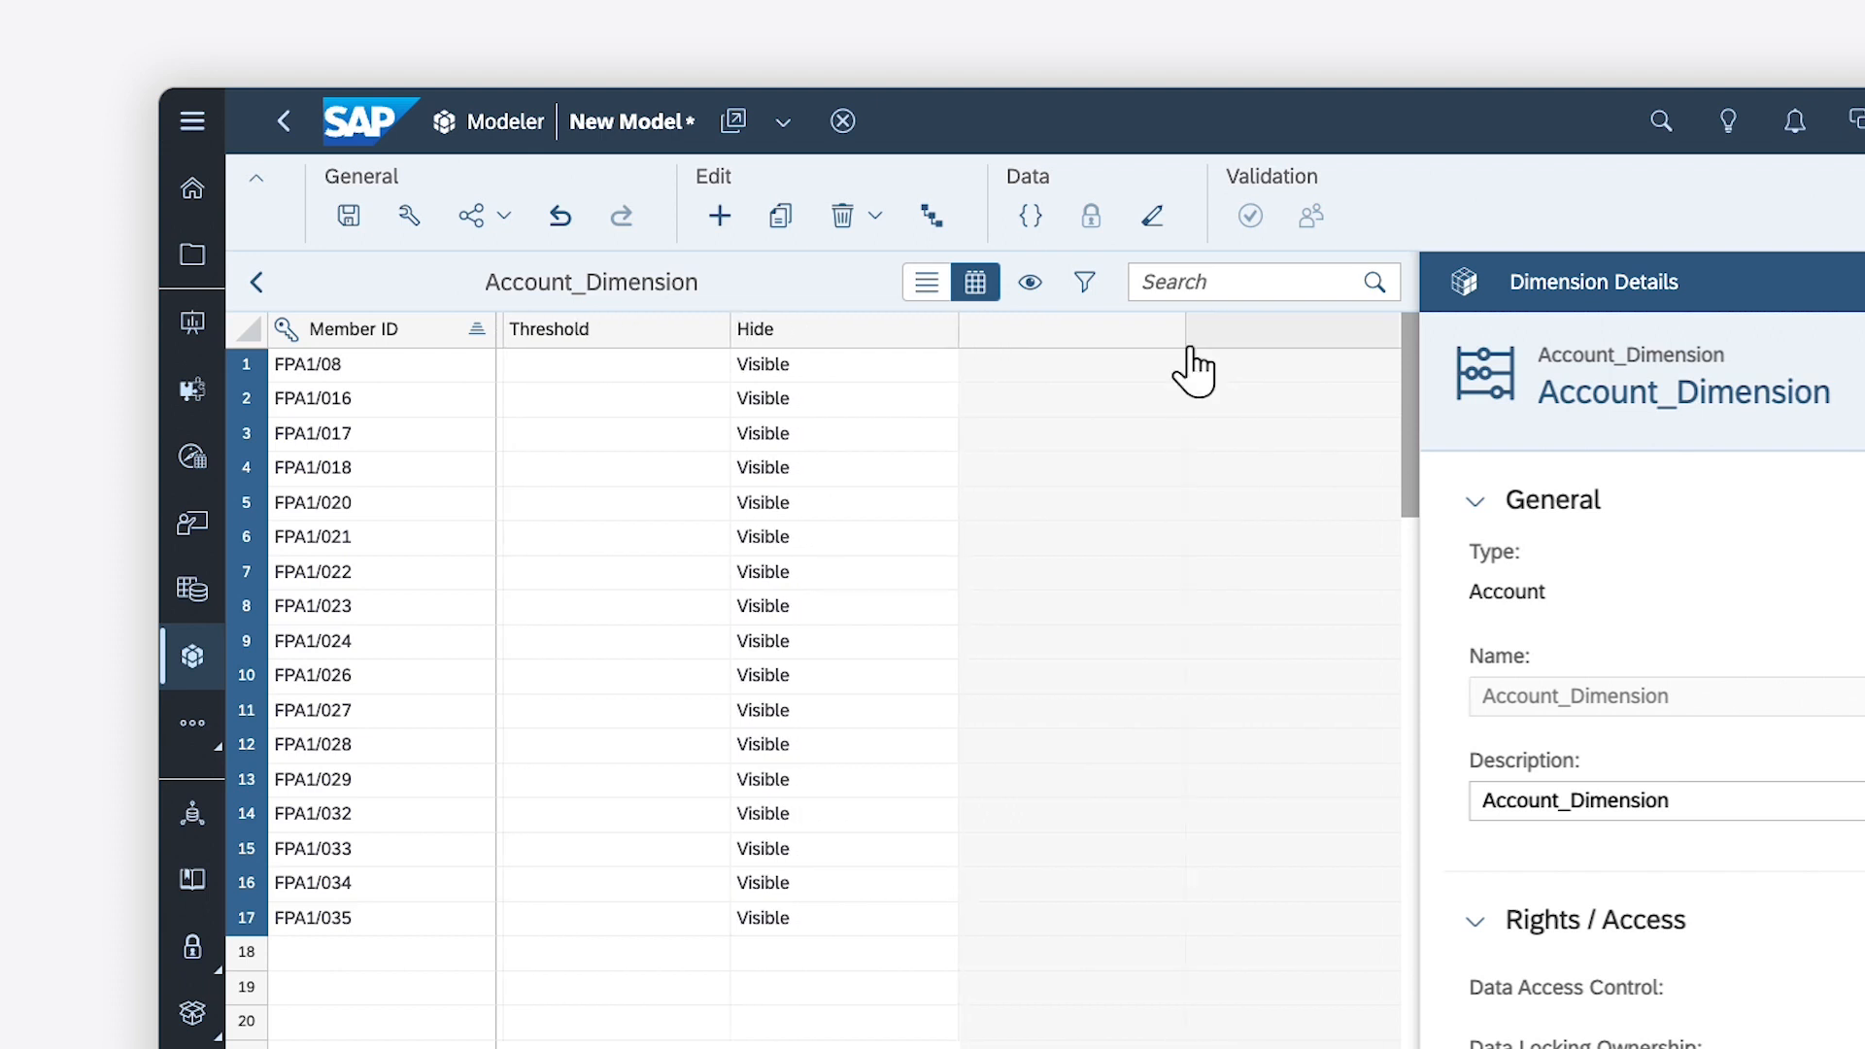
click(696, 365)
click(747, 365)
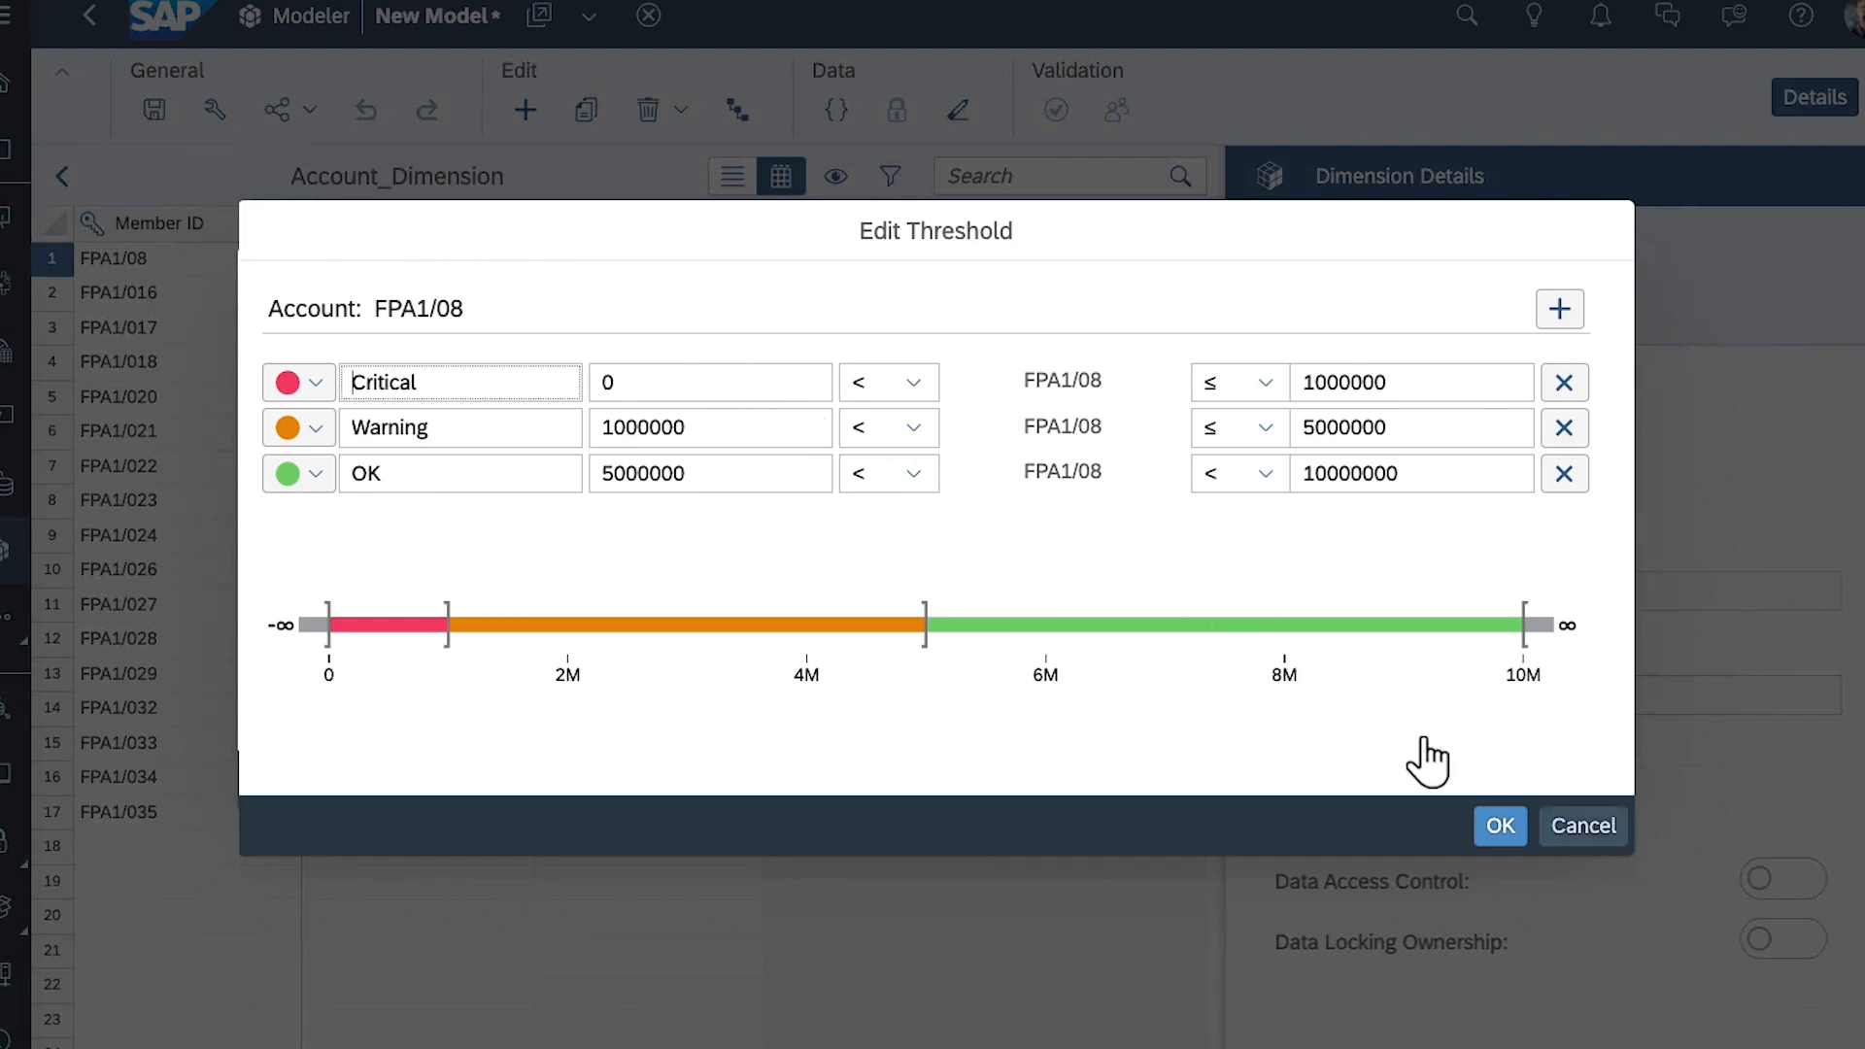
click(1583, 834)
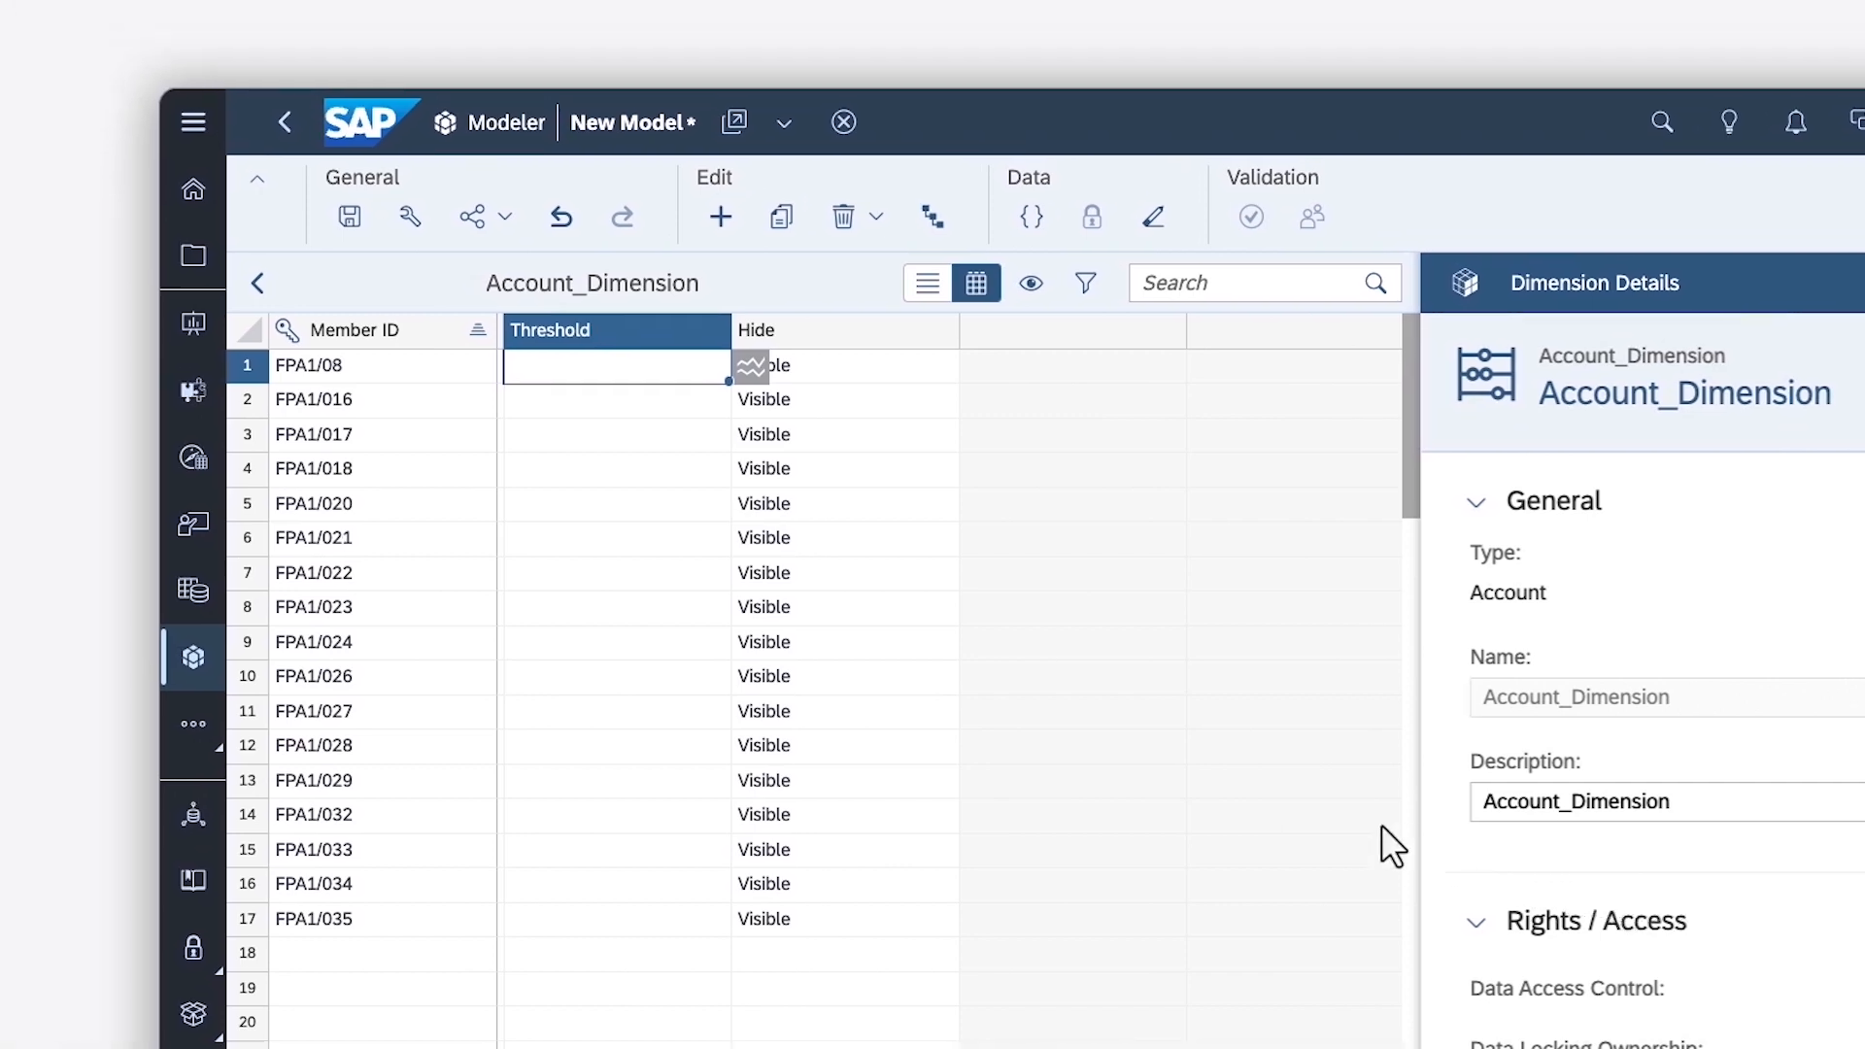
scroll(1383, 824, left, 10)
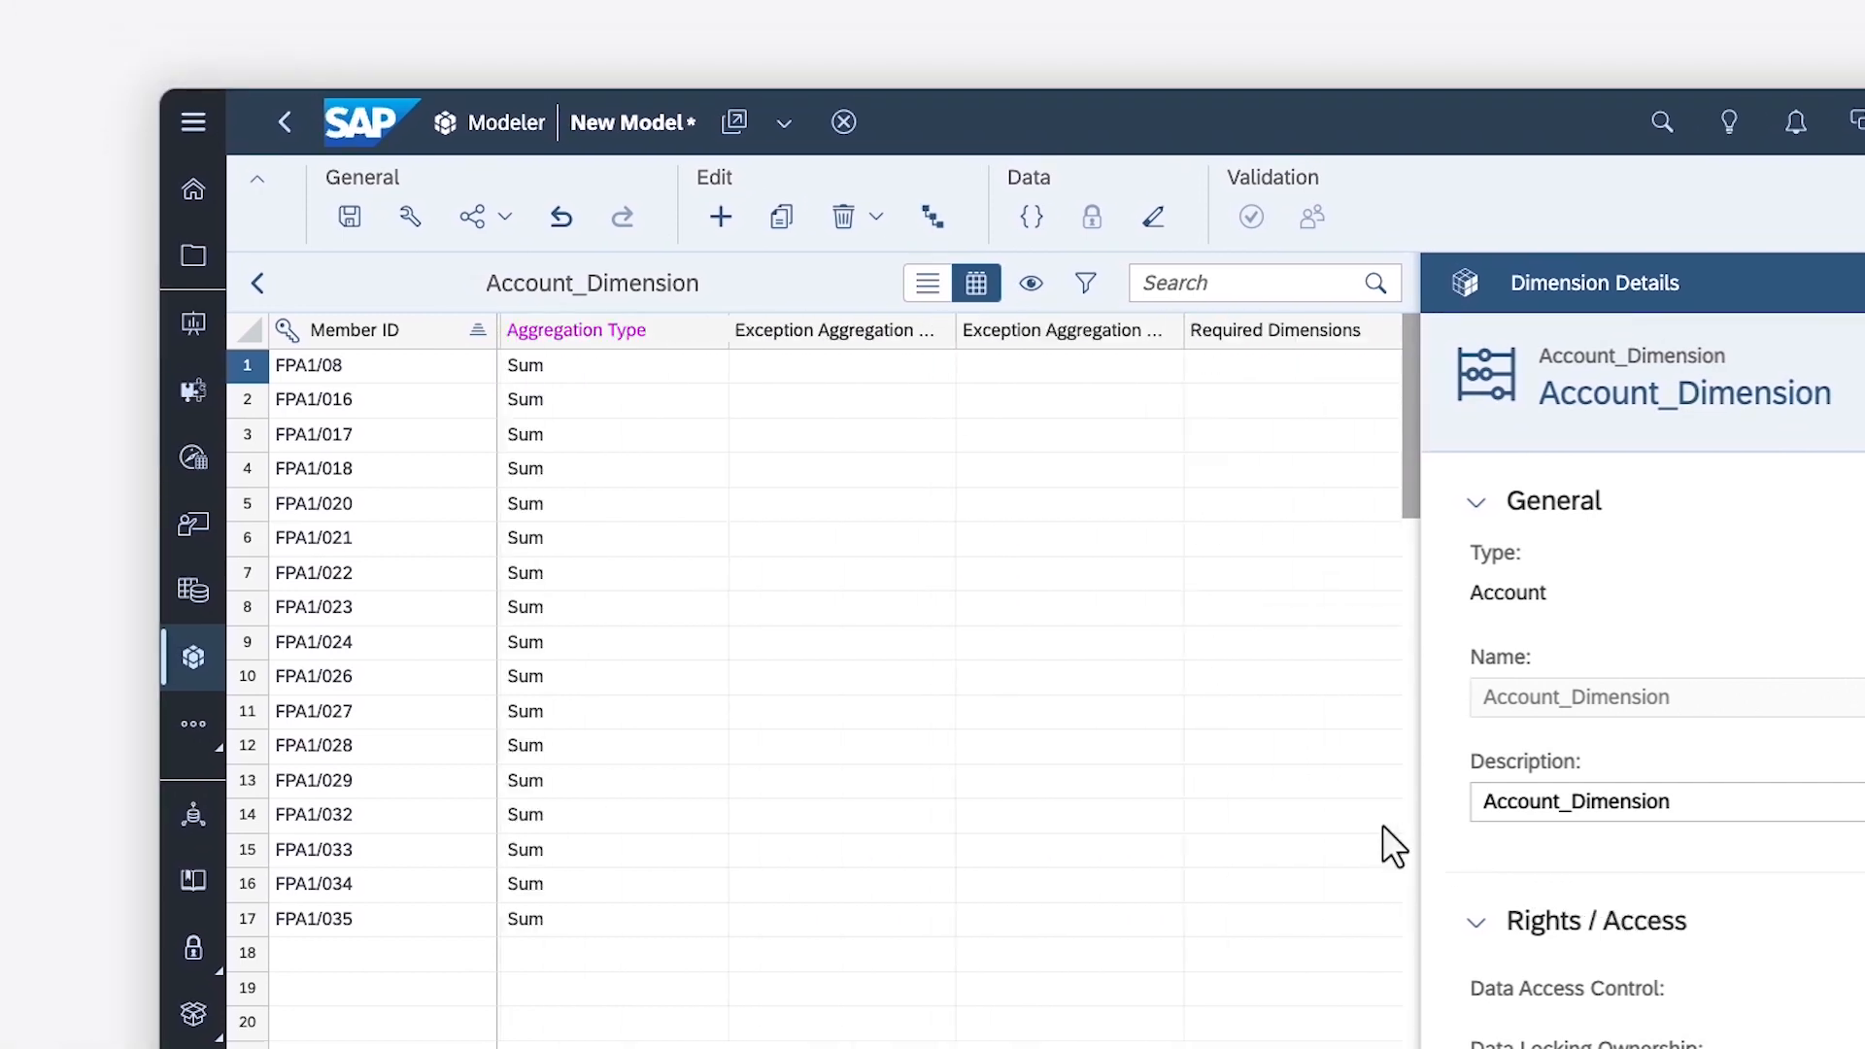
scroll(1383, 825, right, 10)
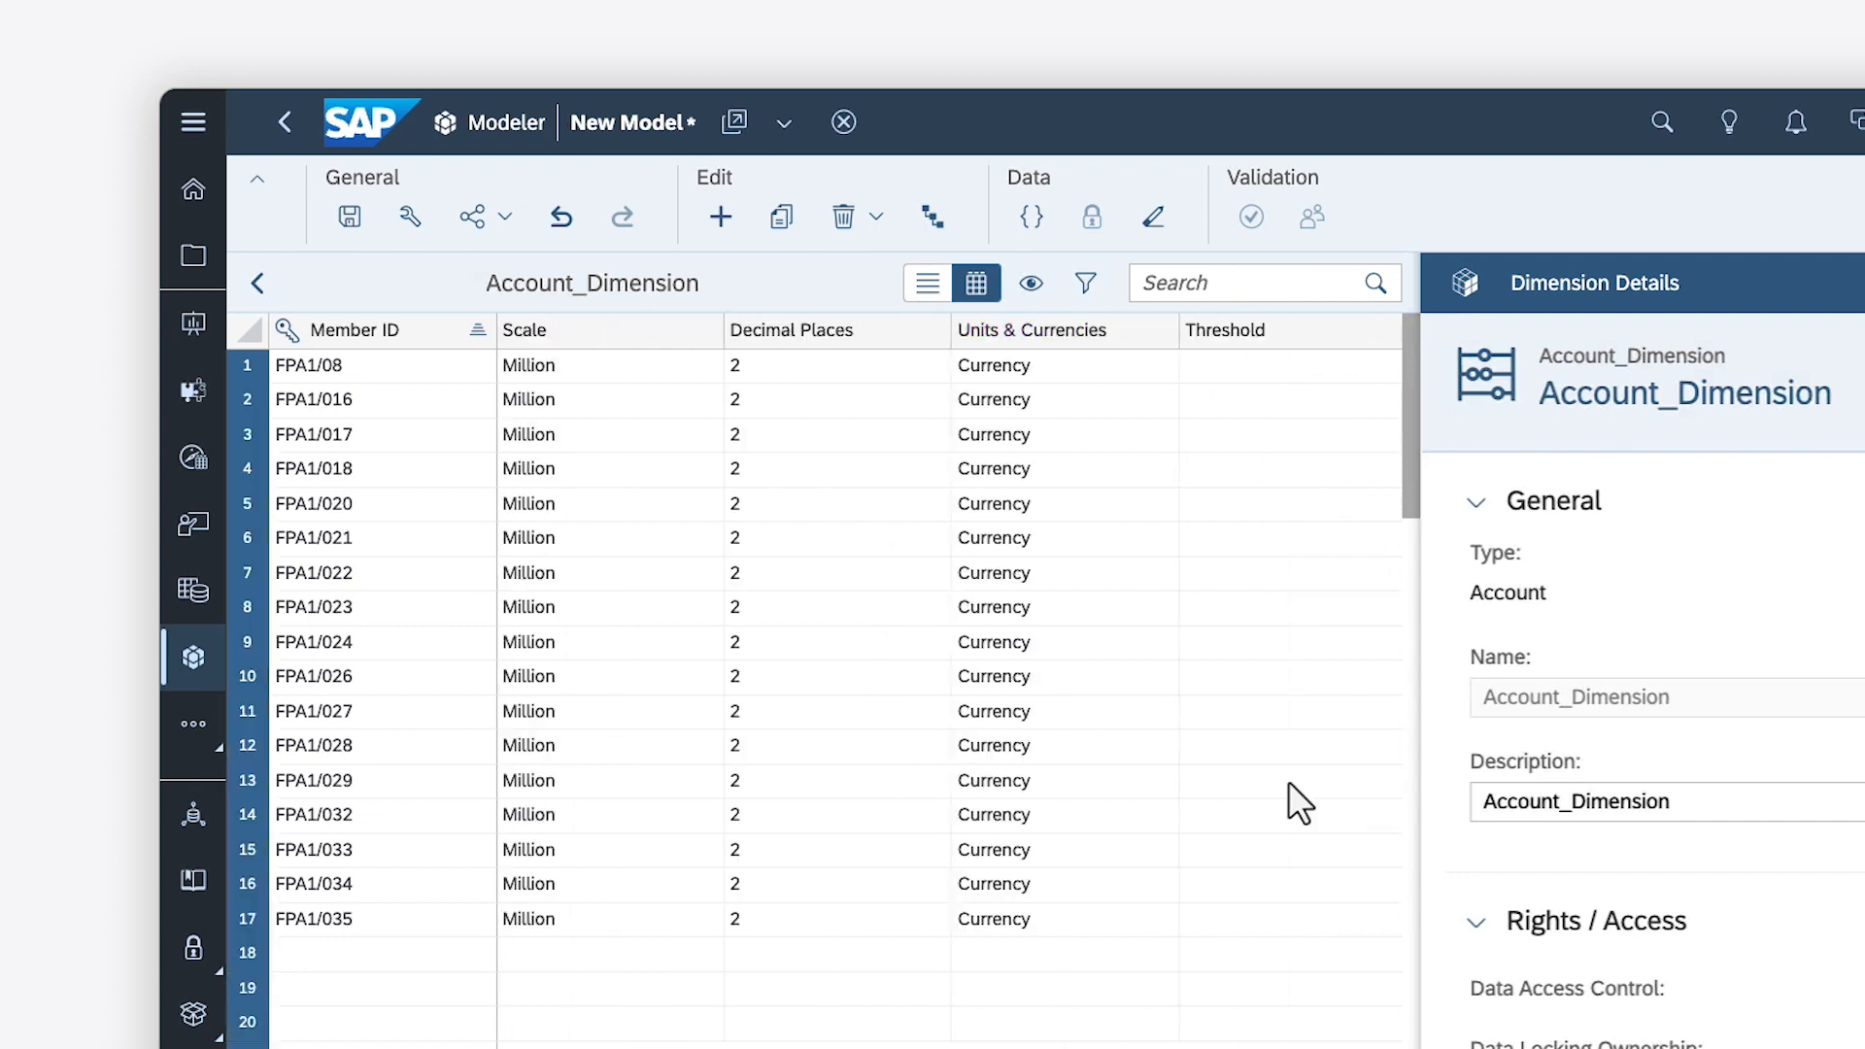
Set the model's structure priority to take properties and calculations from Account_Dimension instead of measures.
click(408, 217)
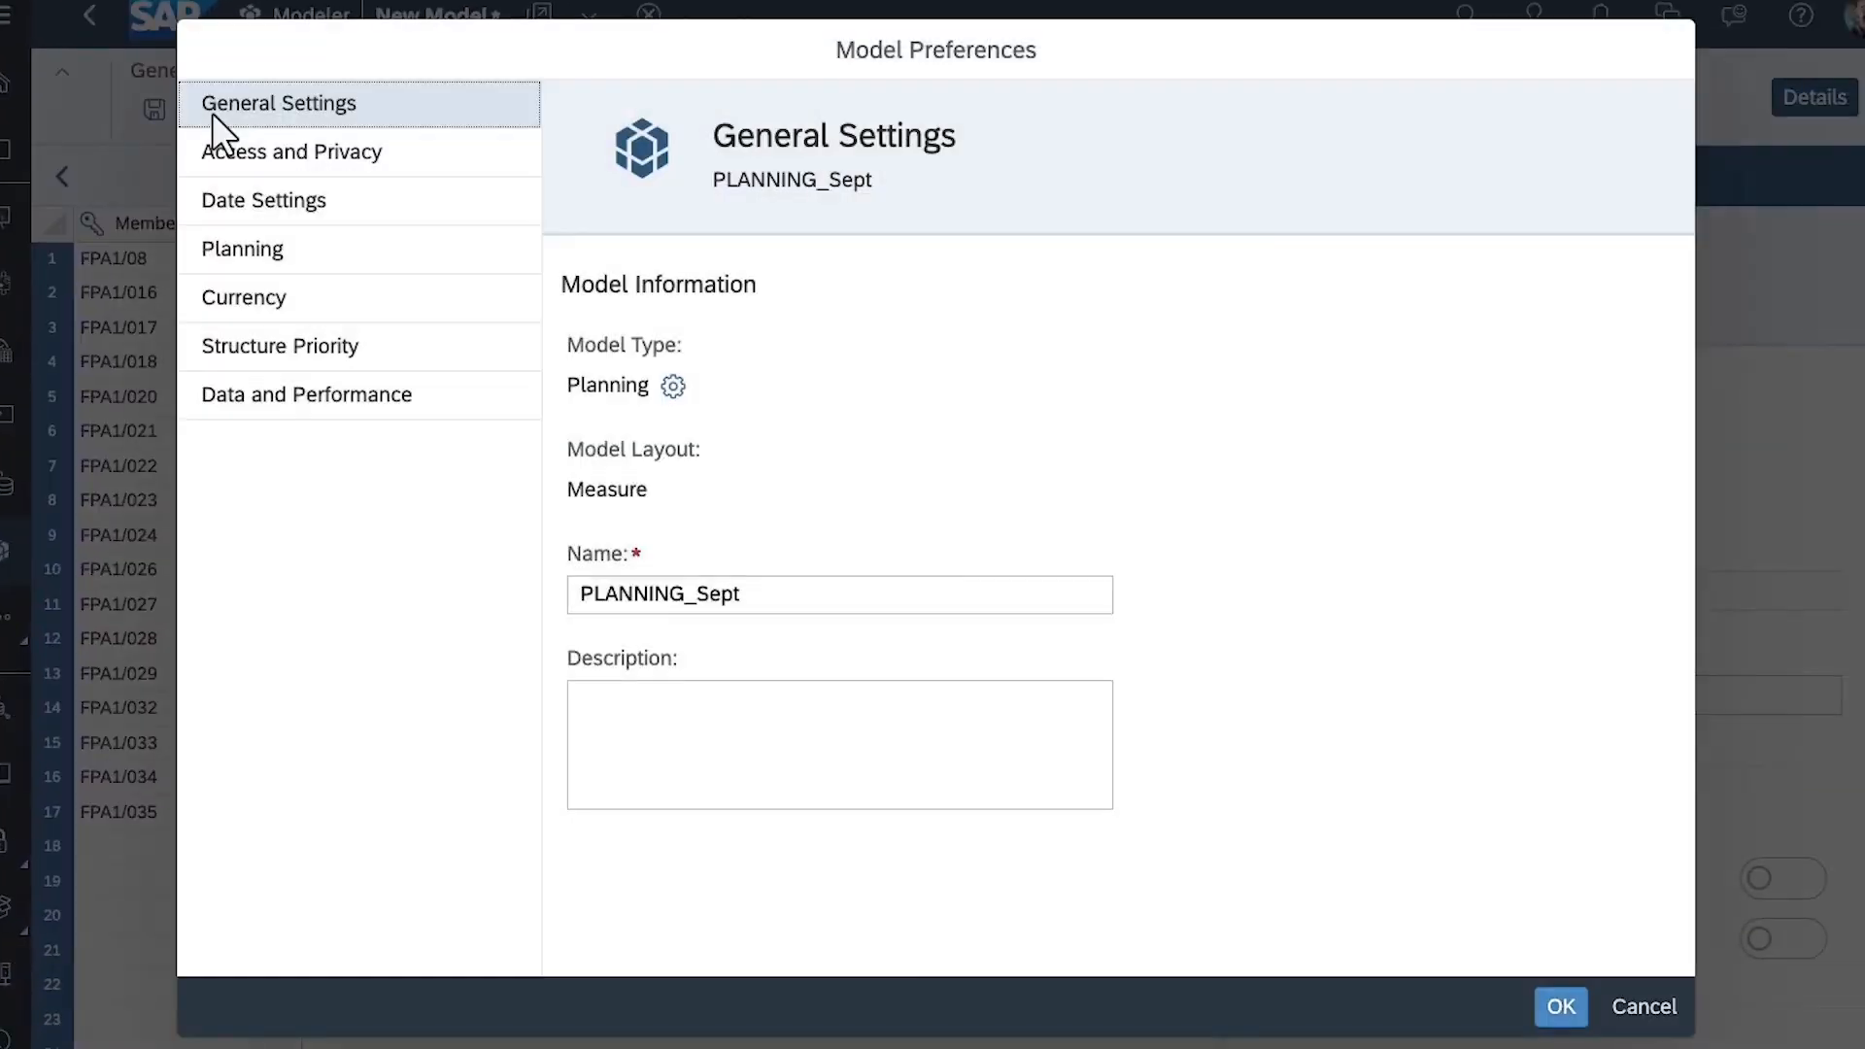
click(253, 338)
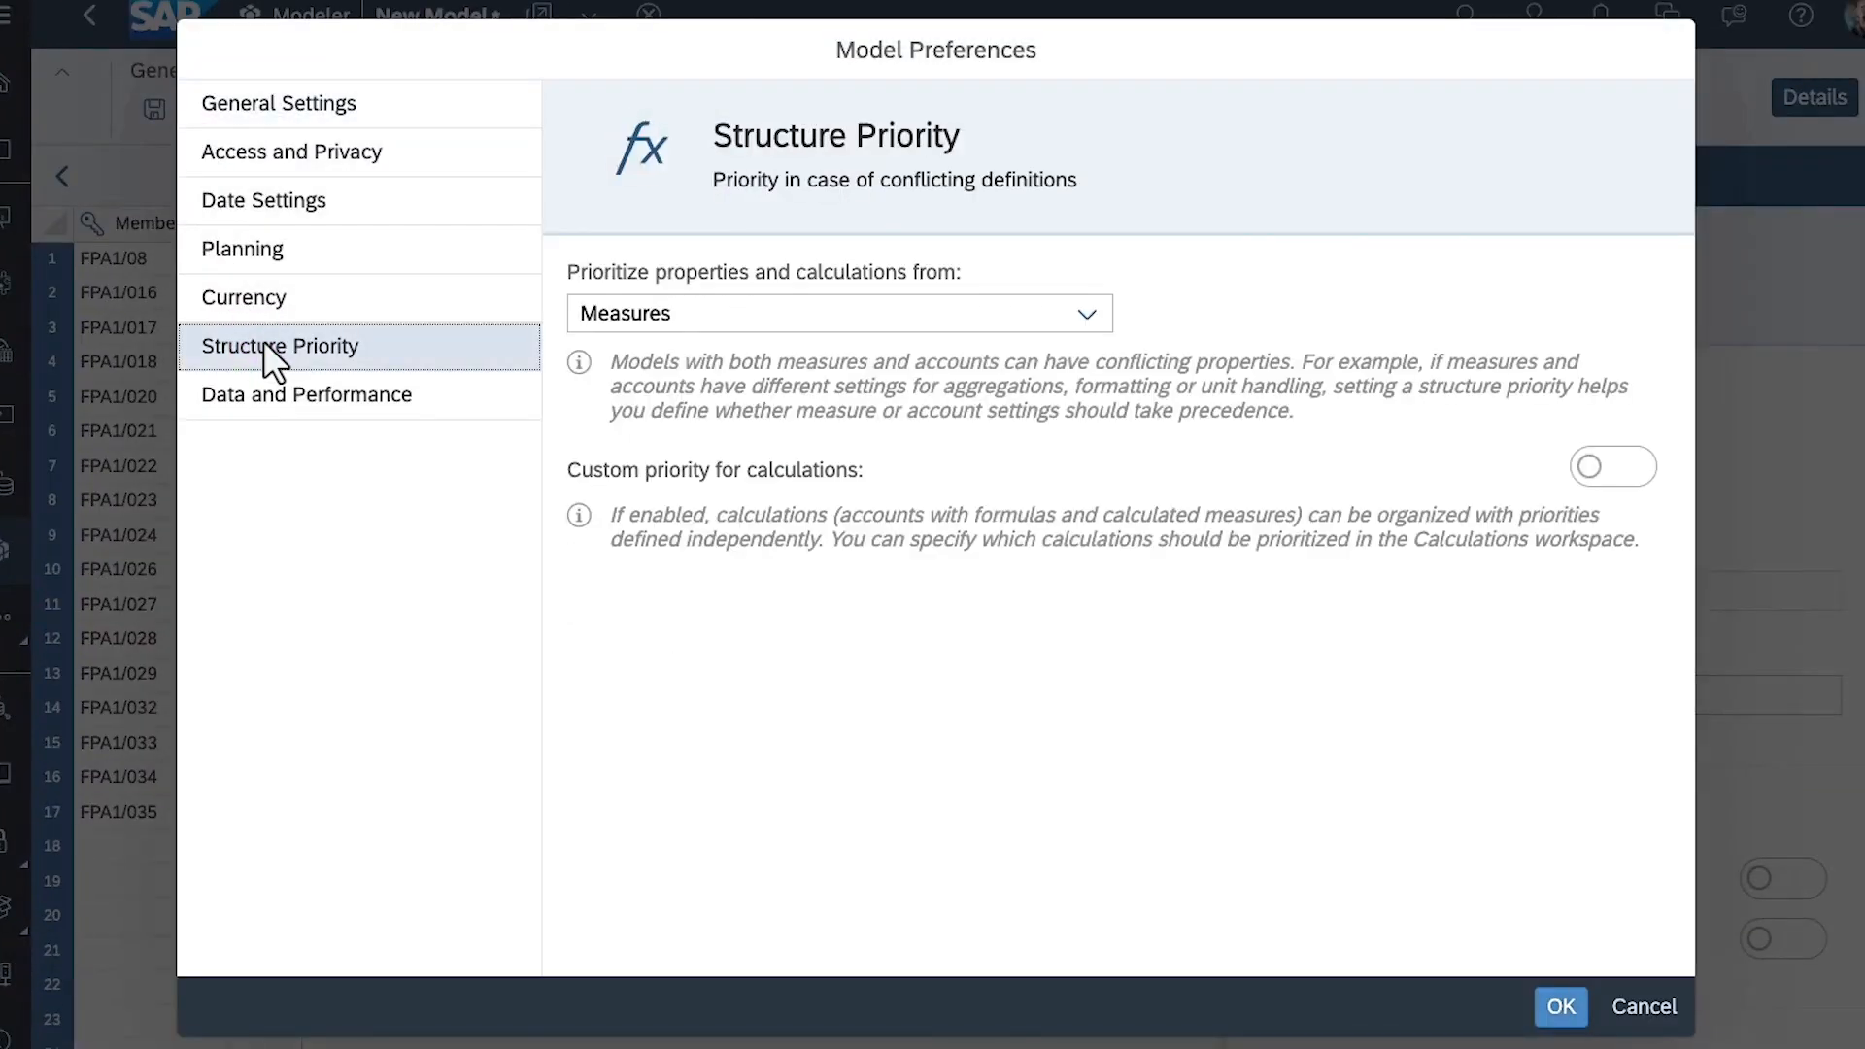
click(1088, 315)
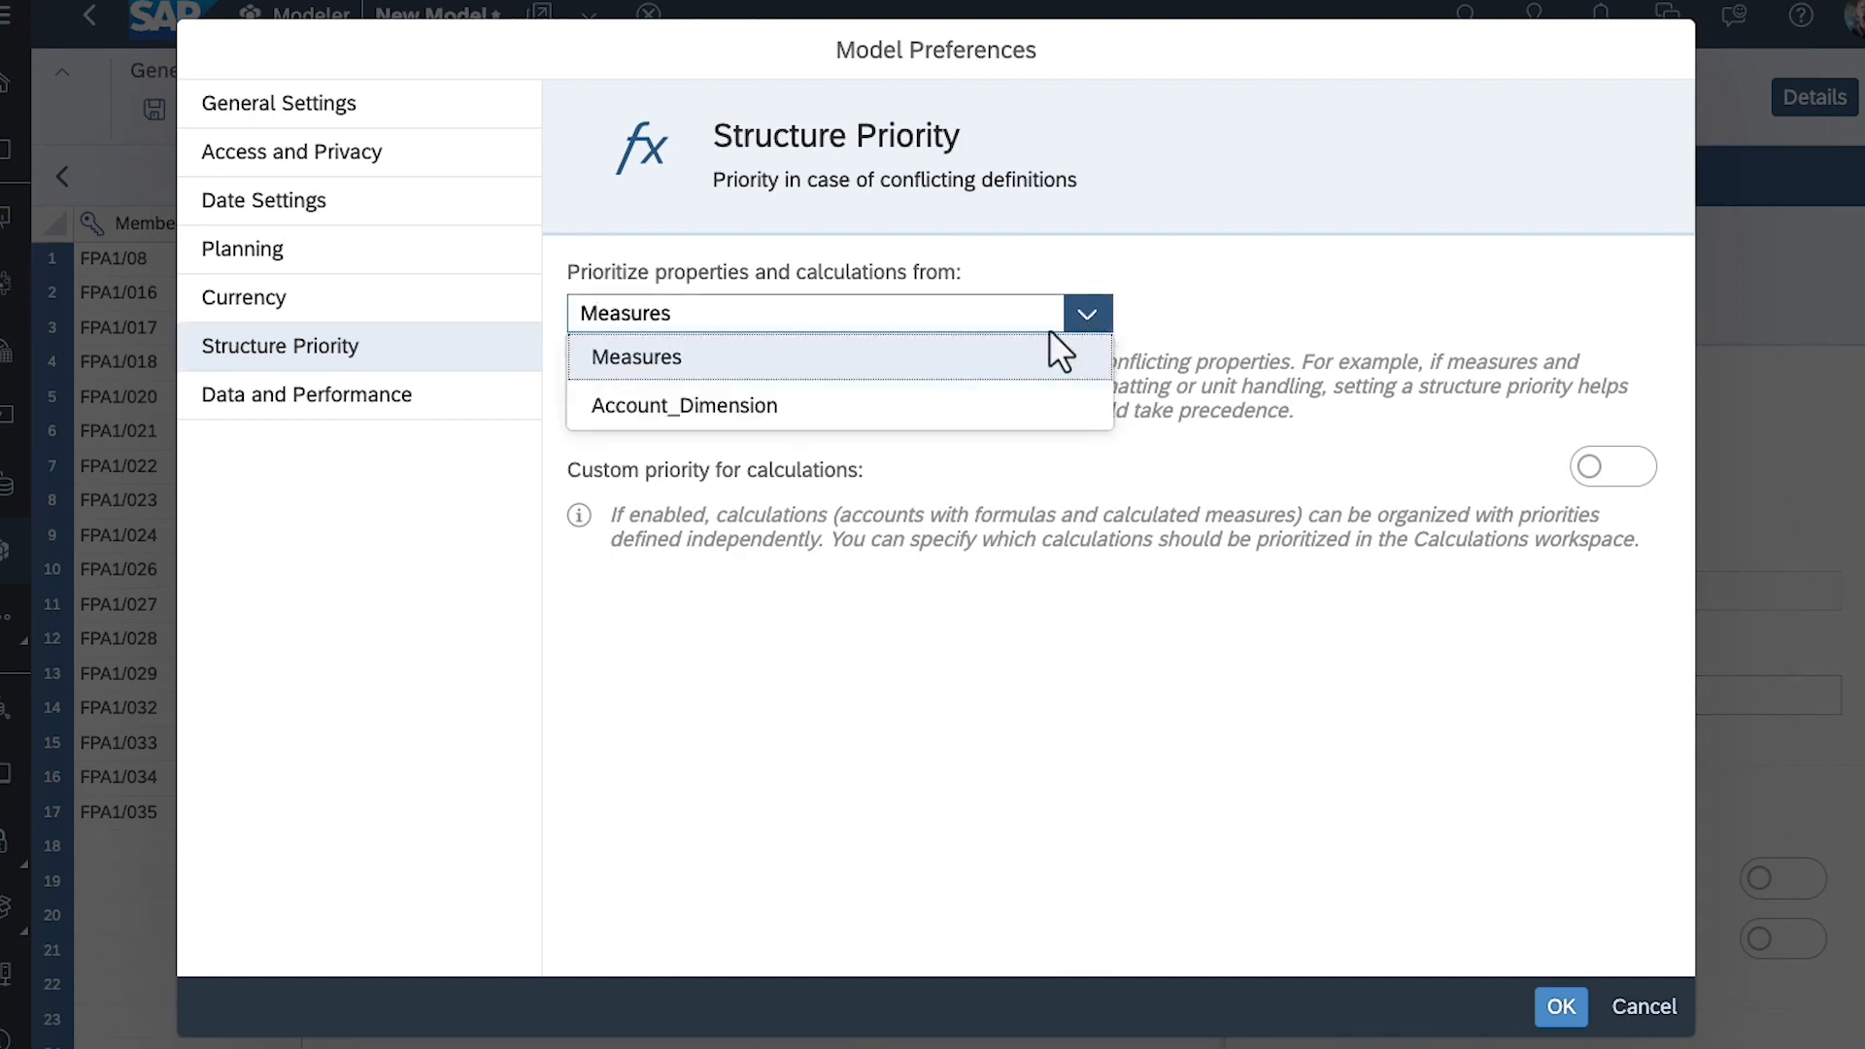
click(760, 408)
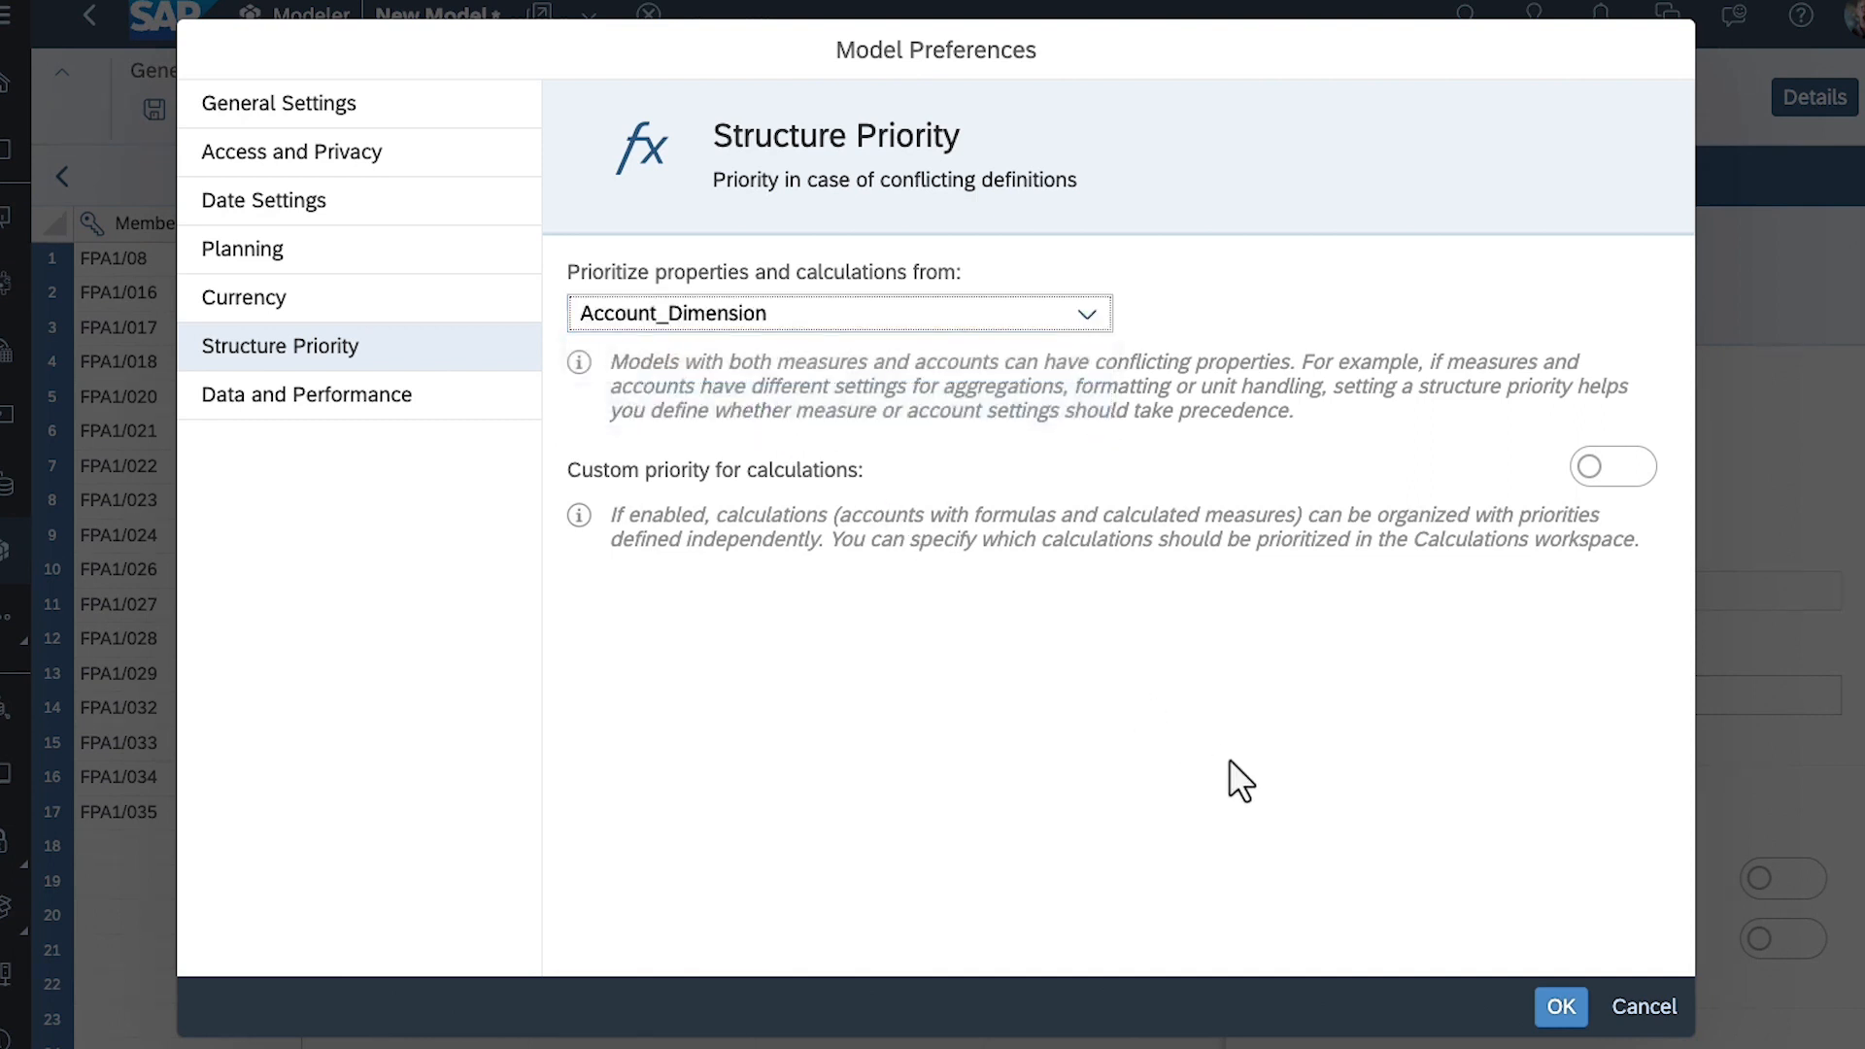
click(1554, 1005)
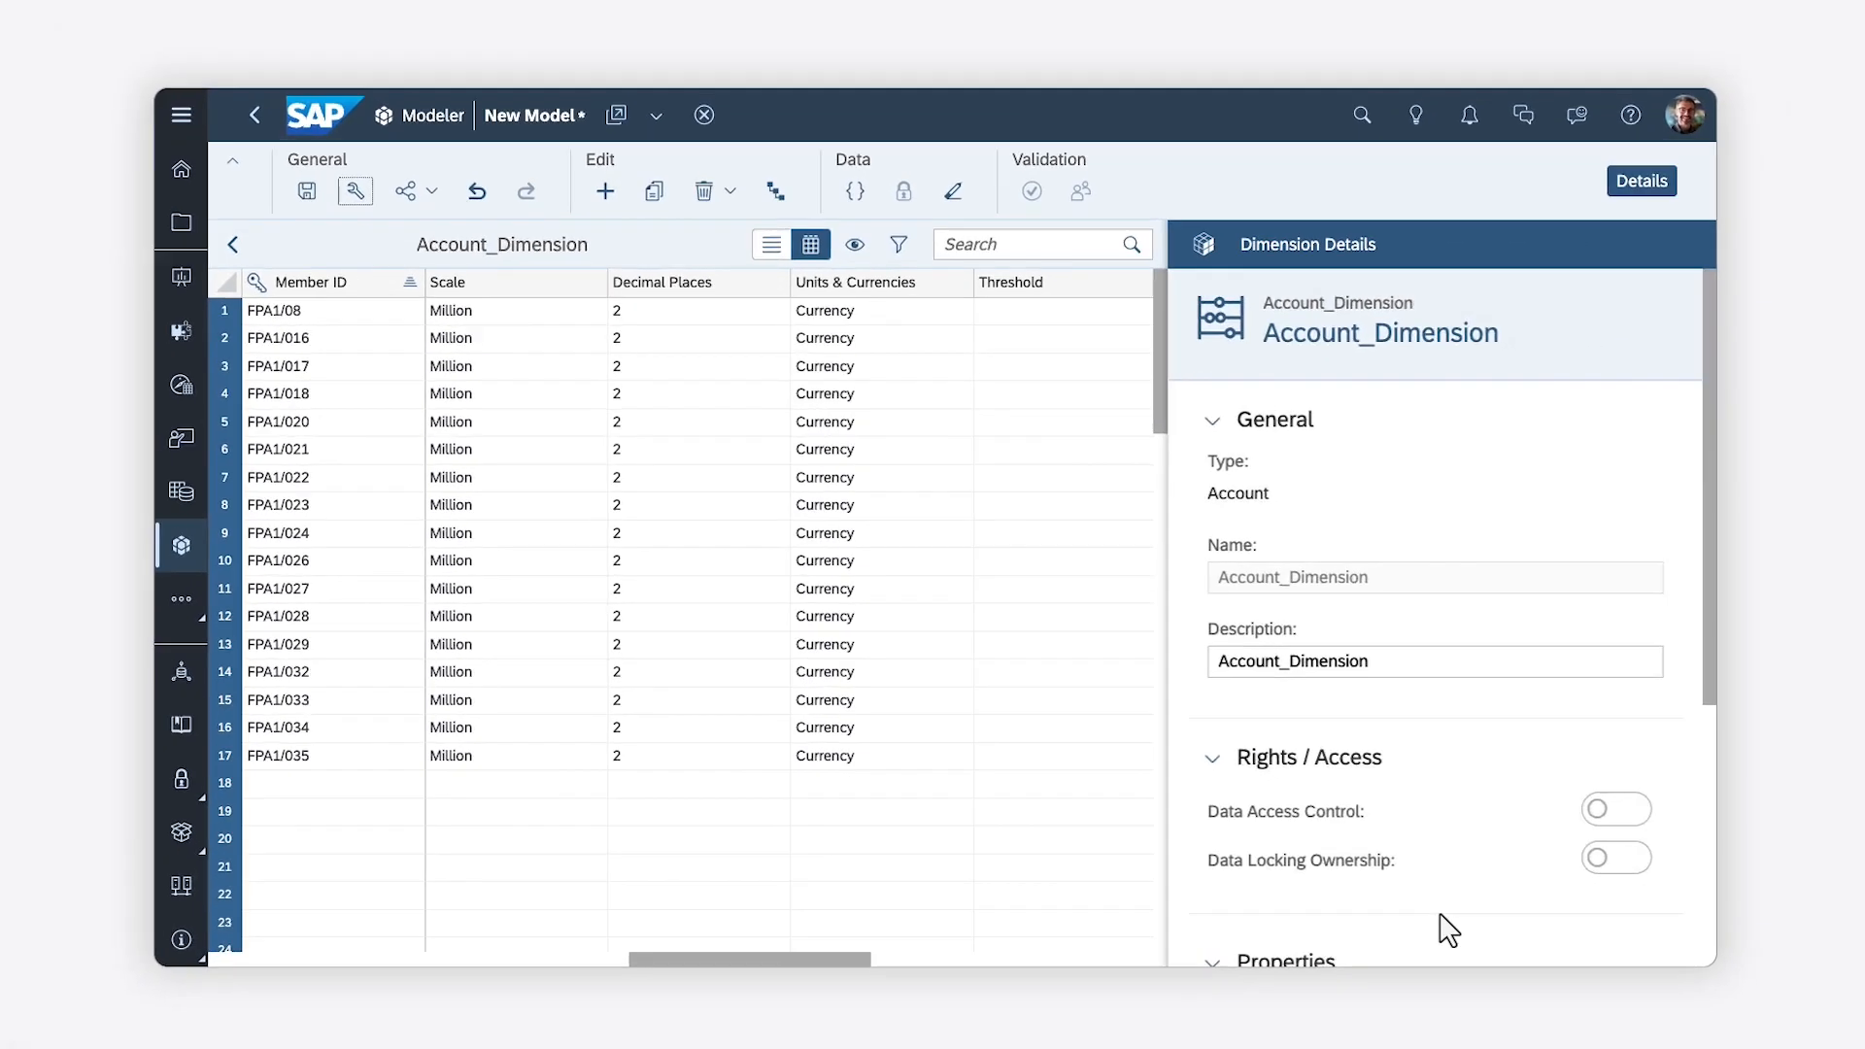
Return to the model structure and add a new Generic dimension named Products.
click(235, 247)
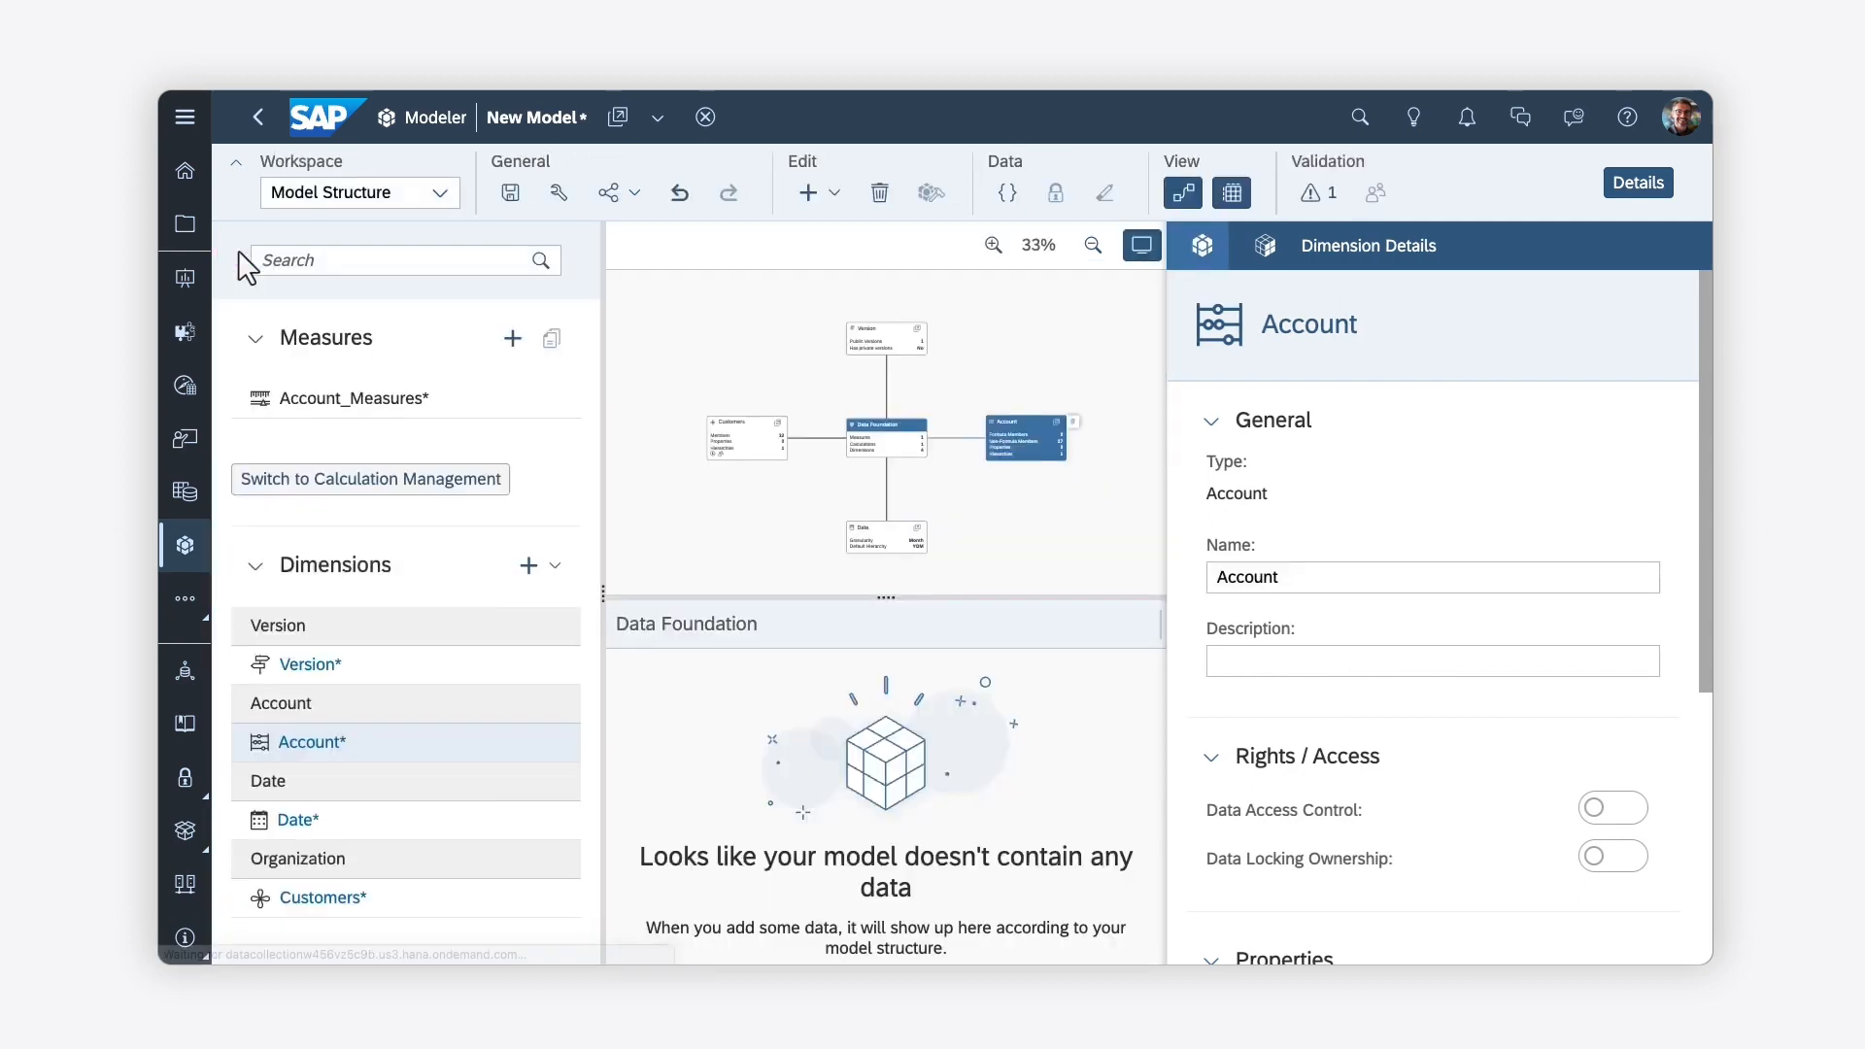
click(529, 563)
click(569, 600)
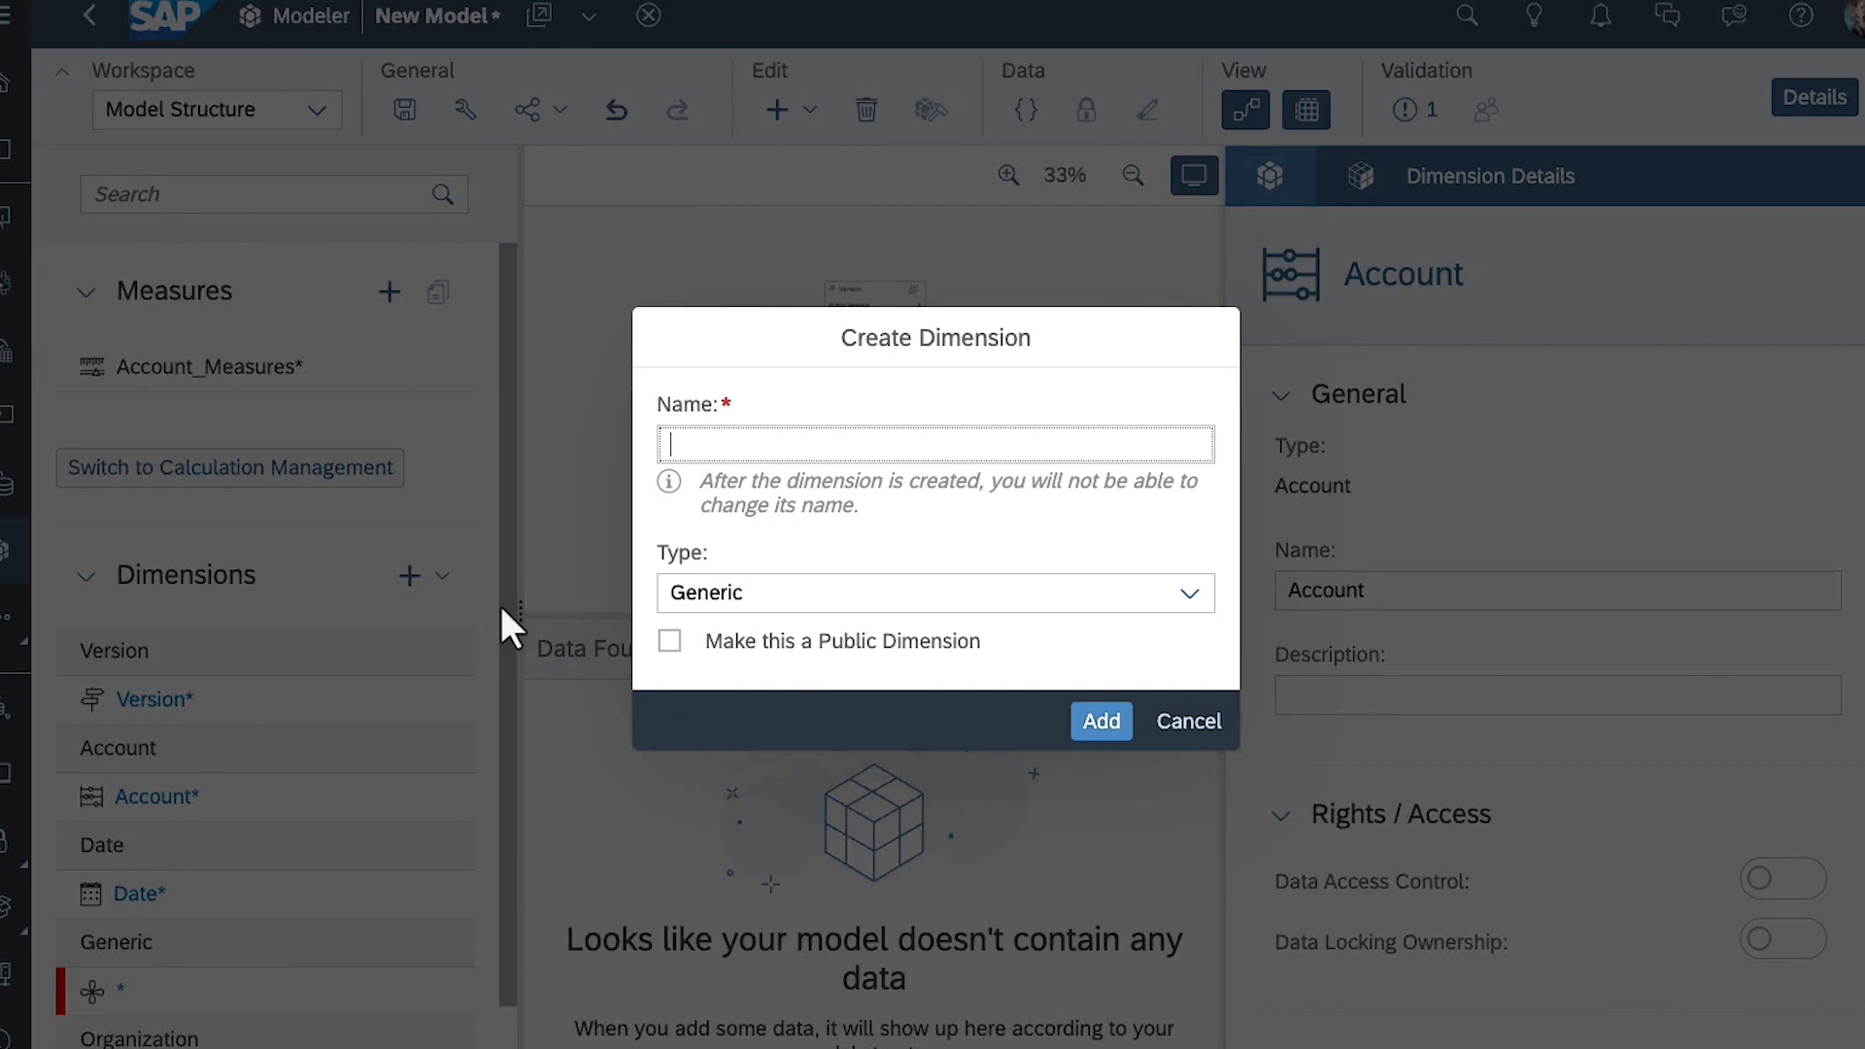
click(717, 467)
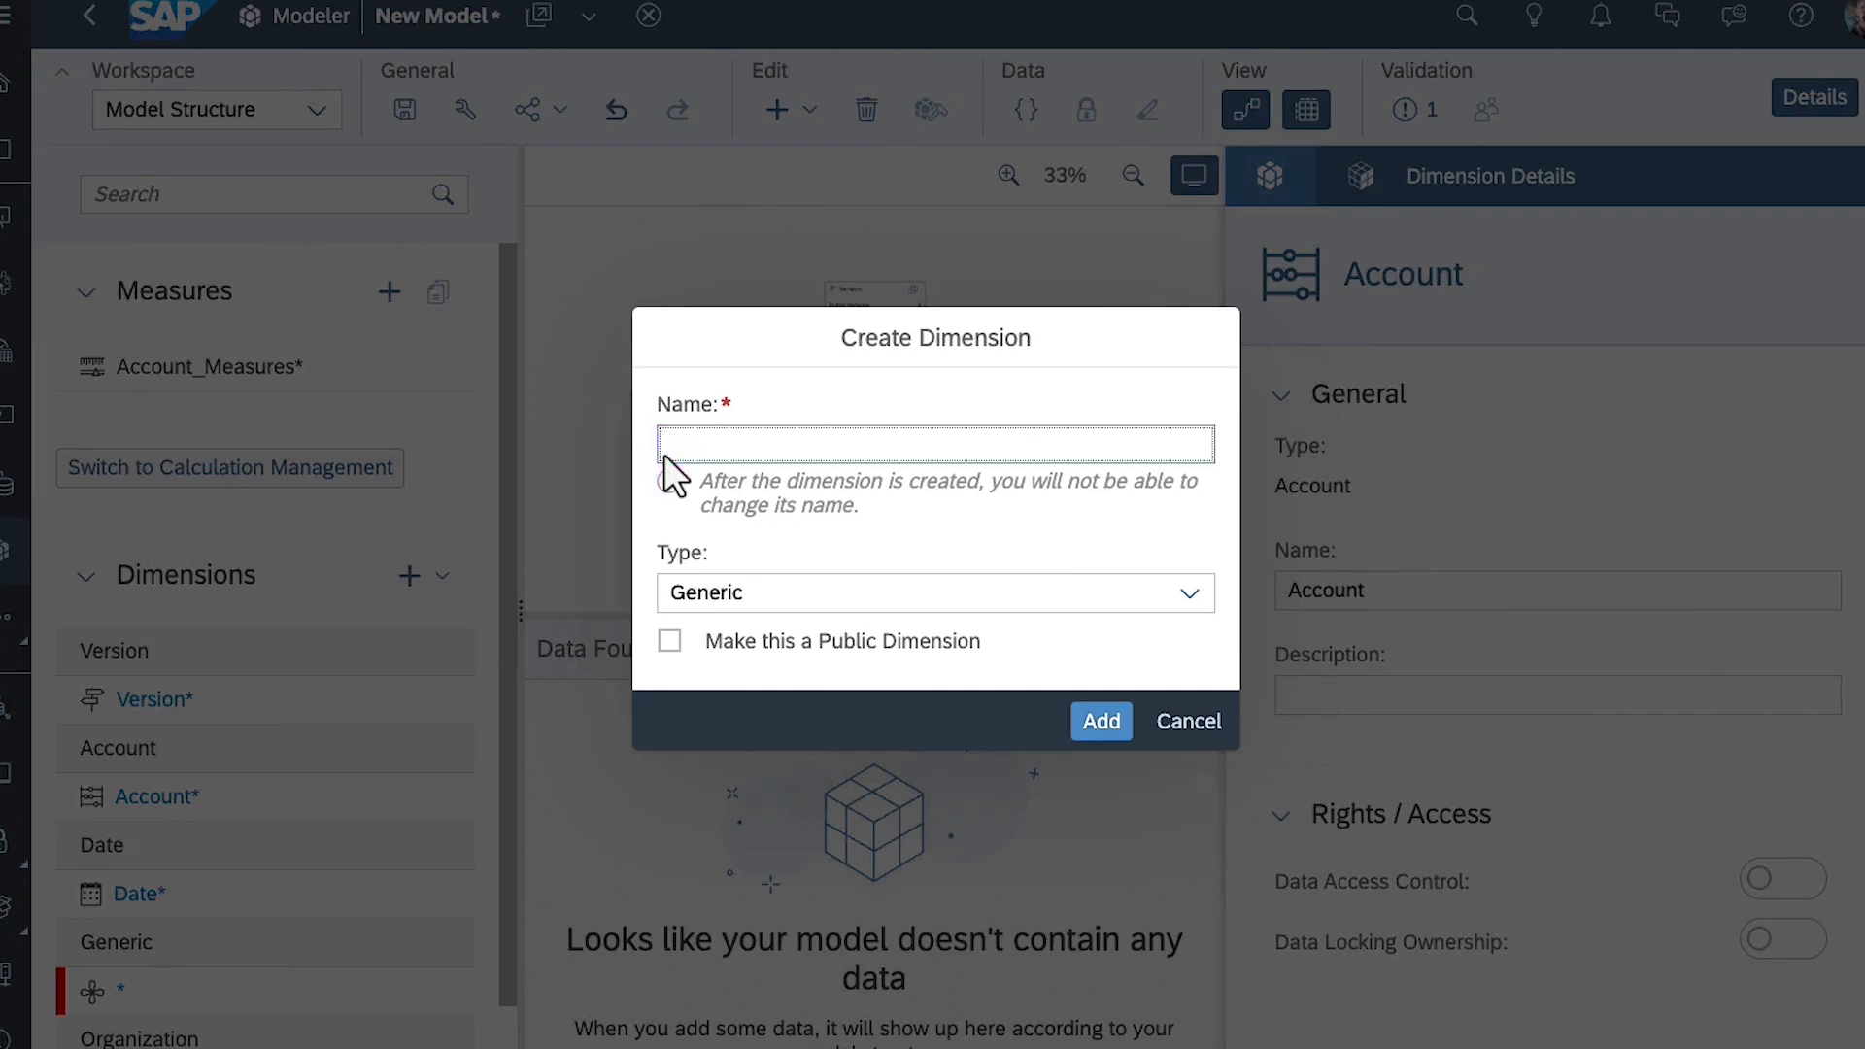
text(Products)
click(1101, 720)
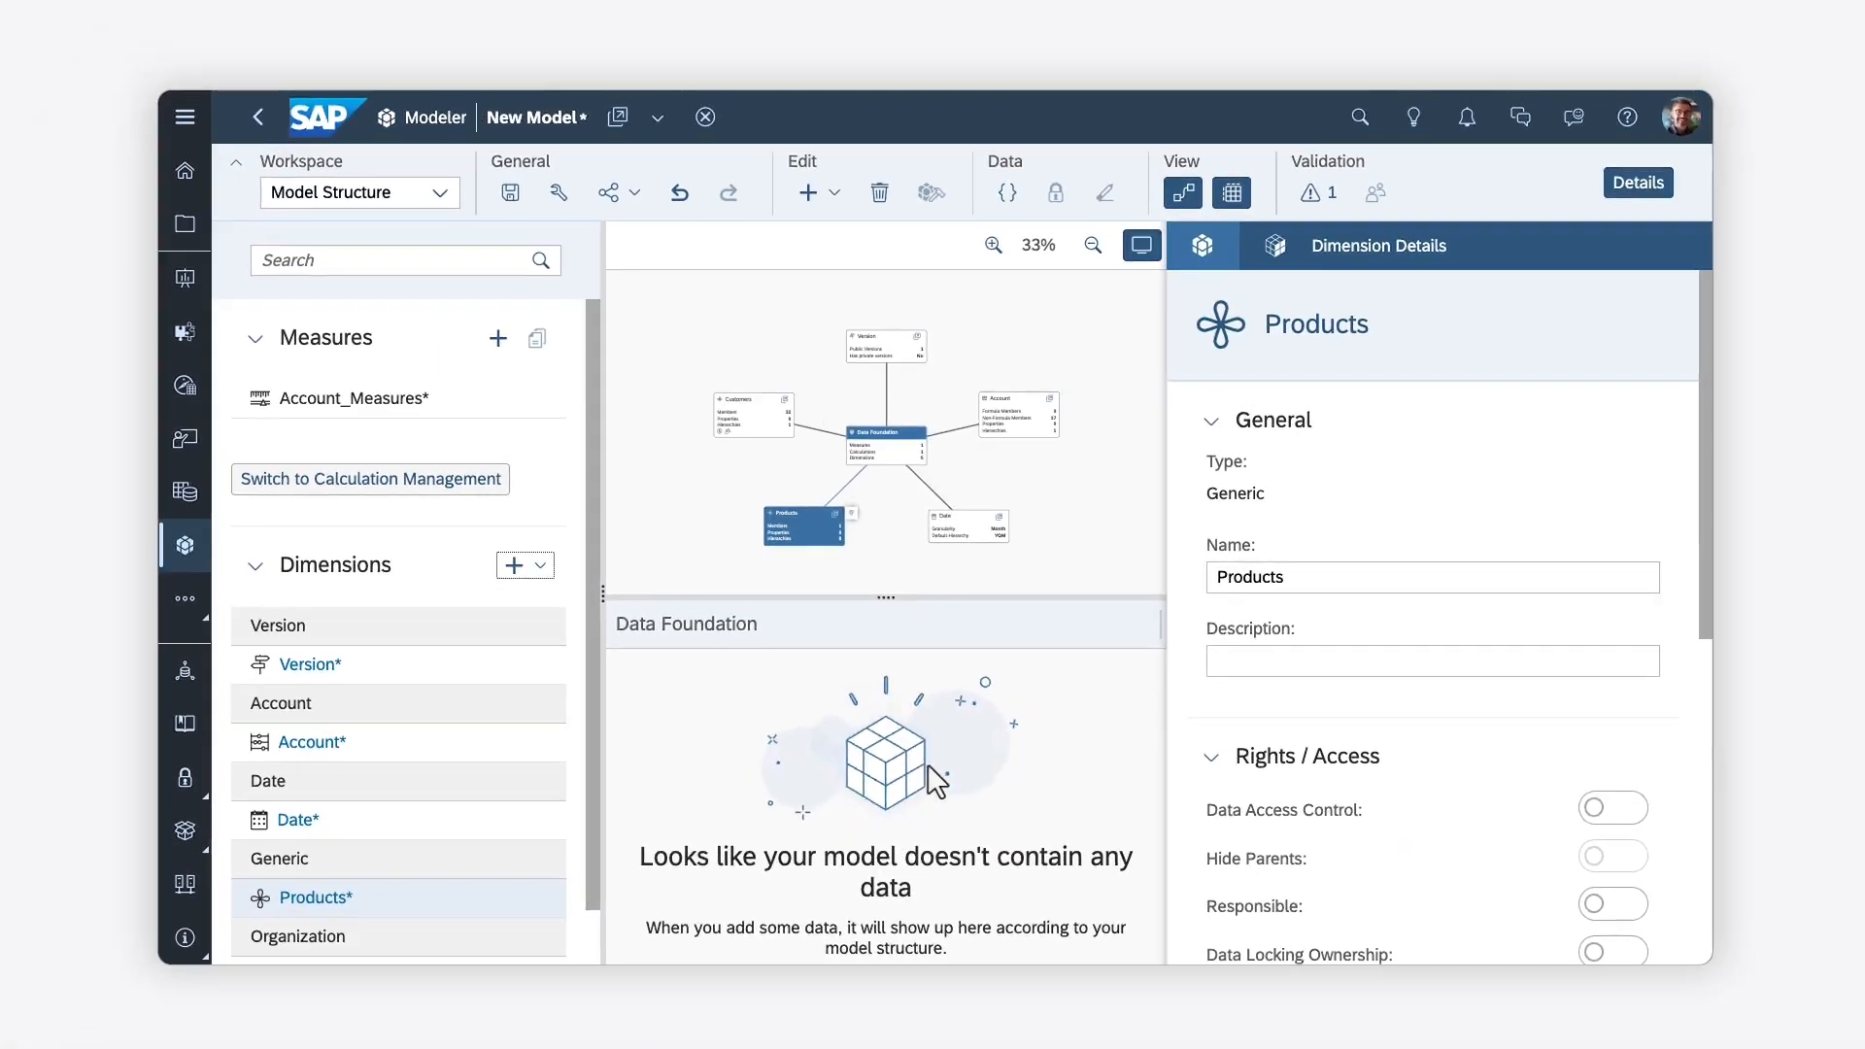
Open the Products dimension's member table and paste in the MZ bike and category member IDs with their descriptions.
click(316, 897)
click(271, 311)
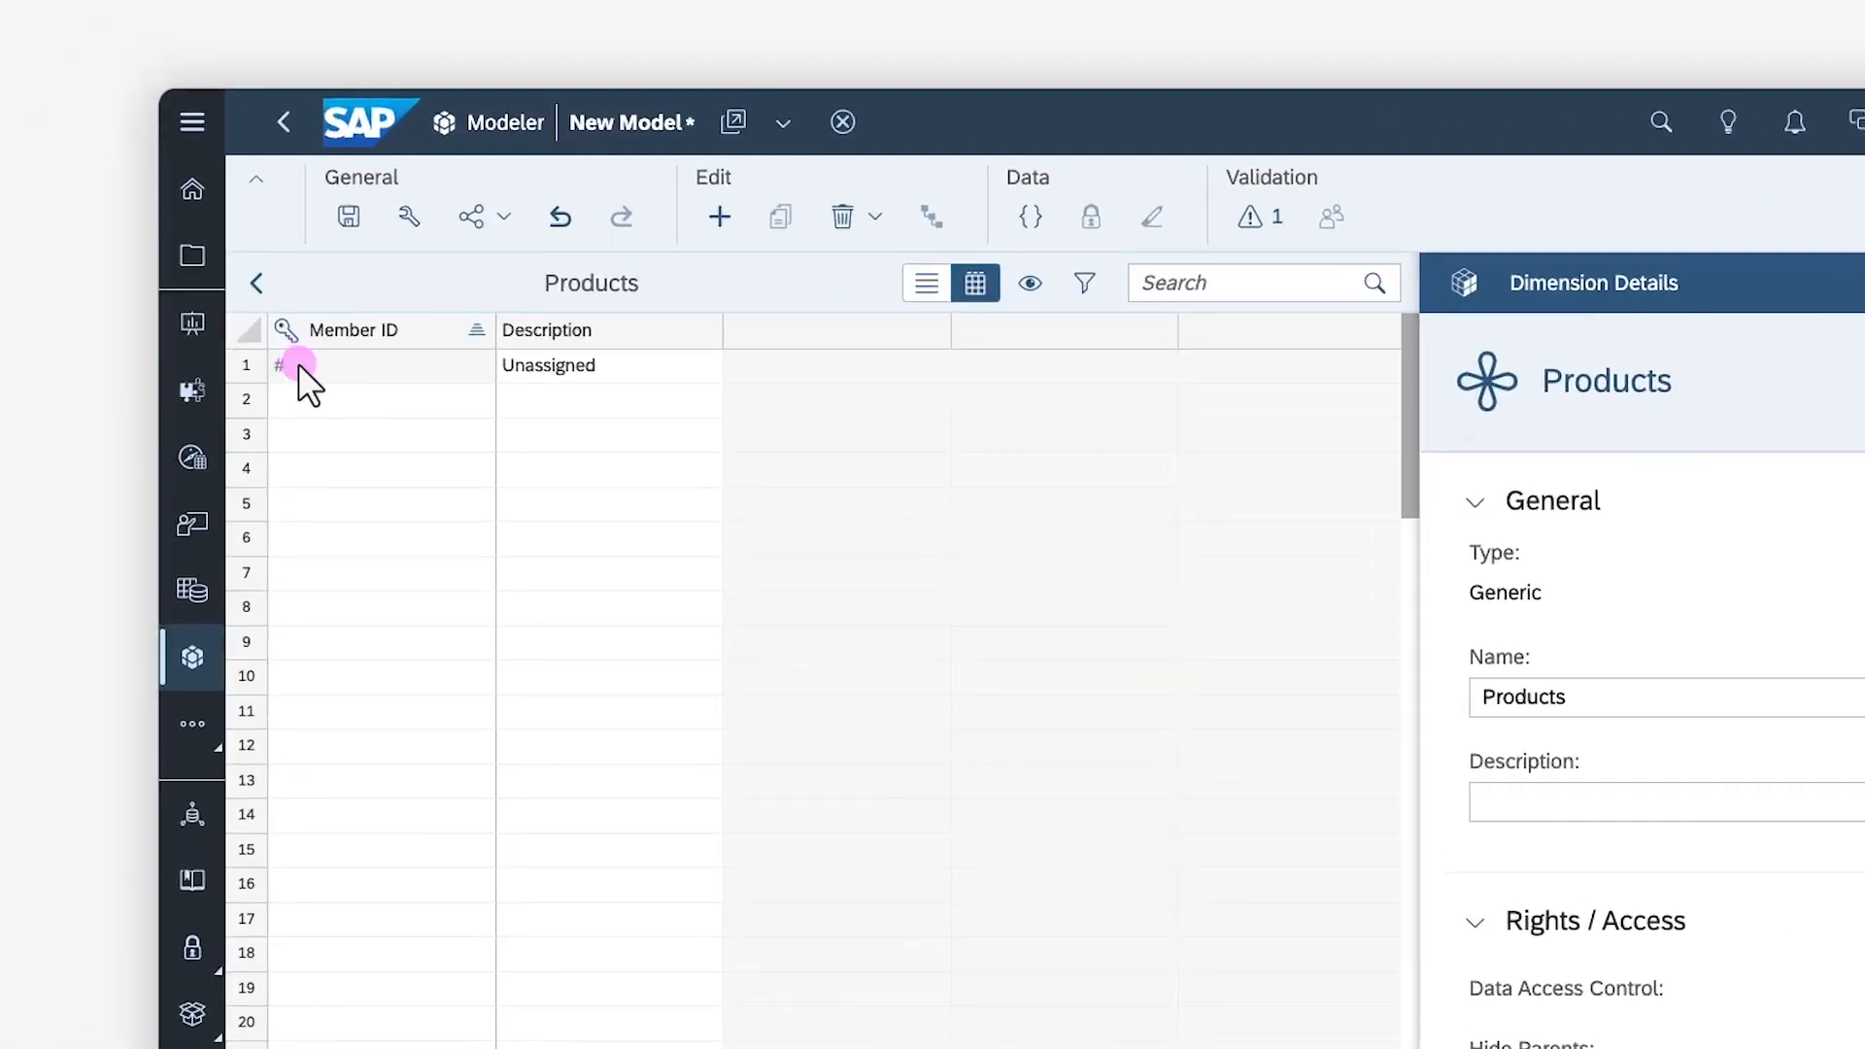
text(MZ-FG-C900	C900 BIKE MZ-FG-C950	C950 BIKE MZ-FG-C990	C990 BIKE MZ-FG-M500	M500 BIKE MZ-FG-M525	M525 BIKE MZ-FG-M550	M550 BIKE MZ-FG-R100	R100 BIKE MZ-FG-R200	R200 BIKE MZ-FG-R300	R300 BIKE MZ-TG-Y120	Y120 Bike MZ-TG-Y200	Y200 Bike MZ-TG-Y240	Y240 Bike MZ-C	Cruise MZ-M	Mountain MZ-R	Racing MZ-Y	Youth)
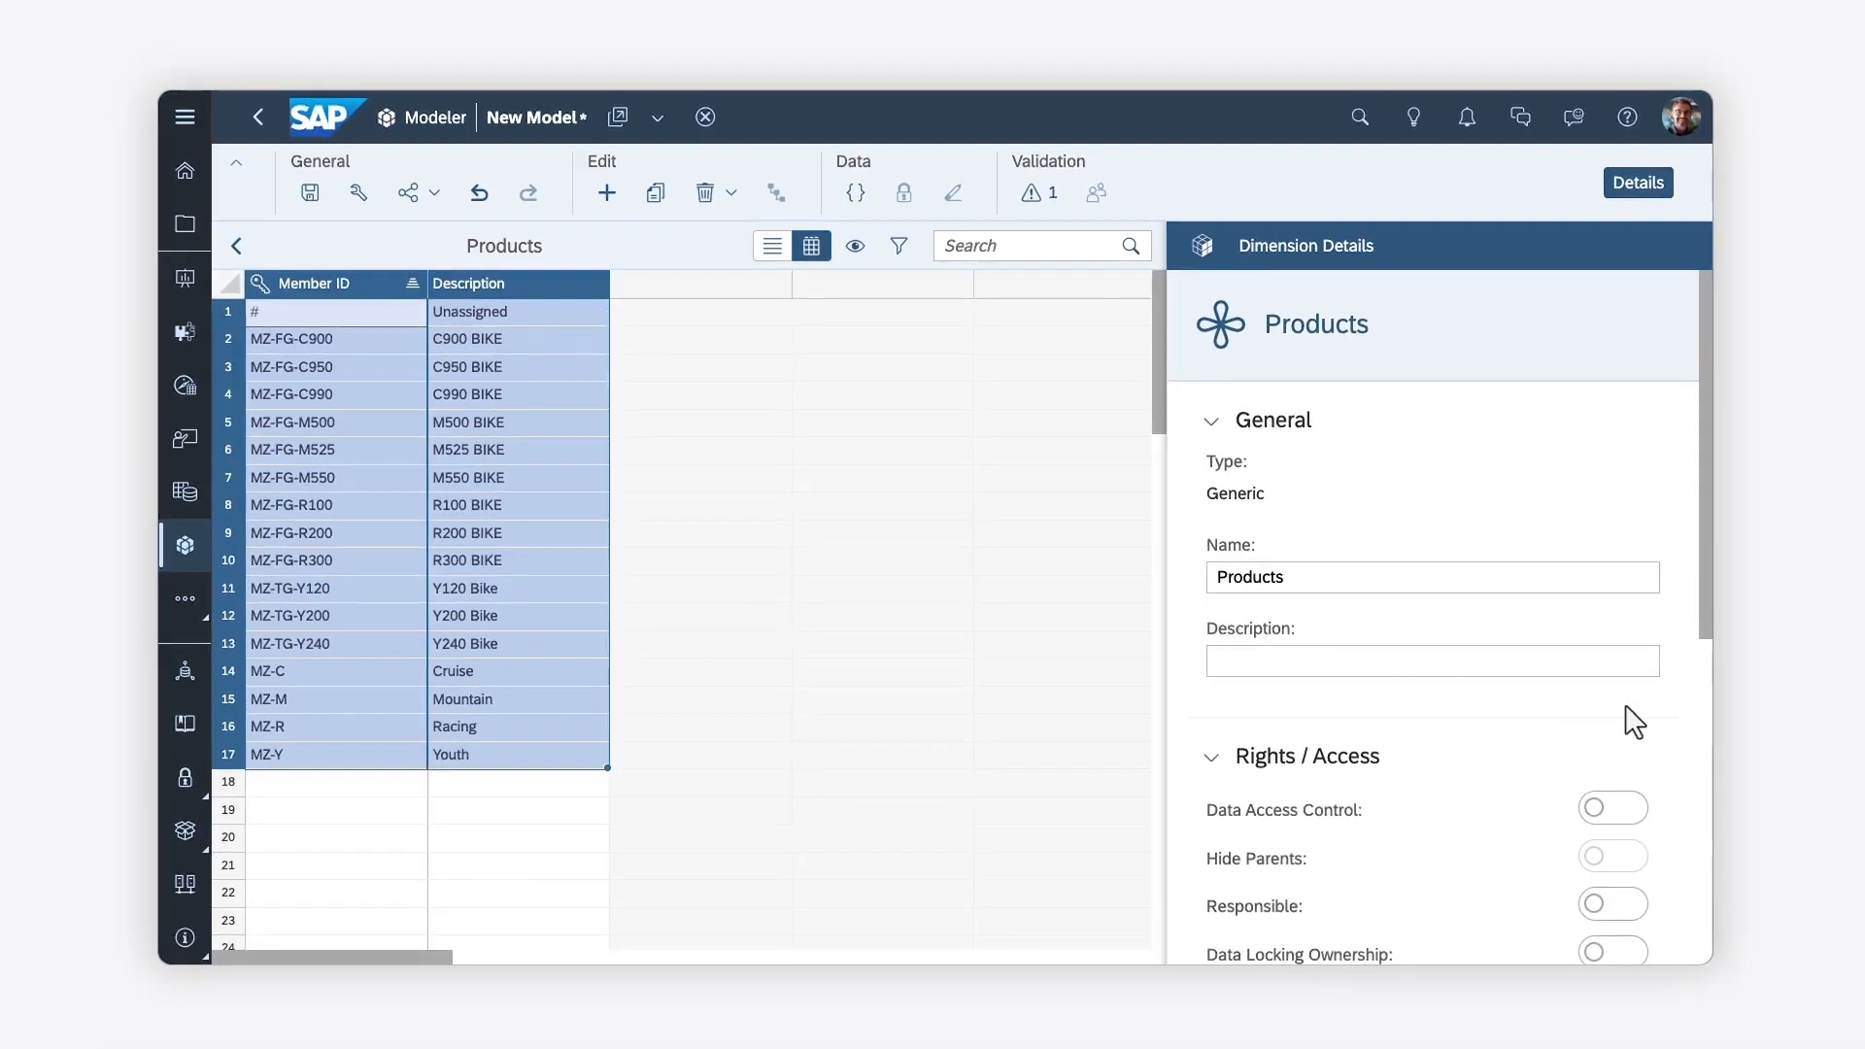
Create a parent-child hierarchy with the ID Hierarchy for the Products dimension.
scroll(1864, 895, down, 5)
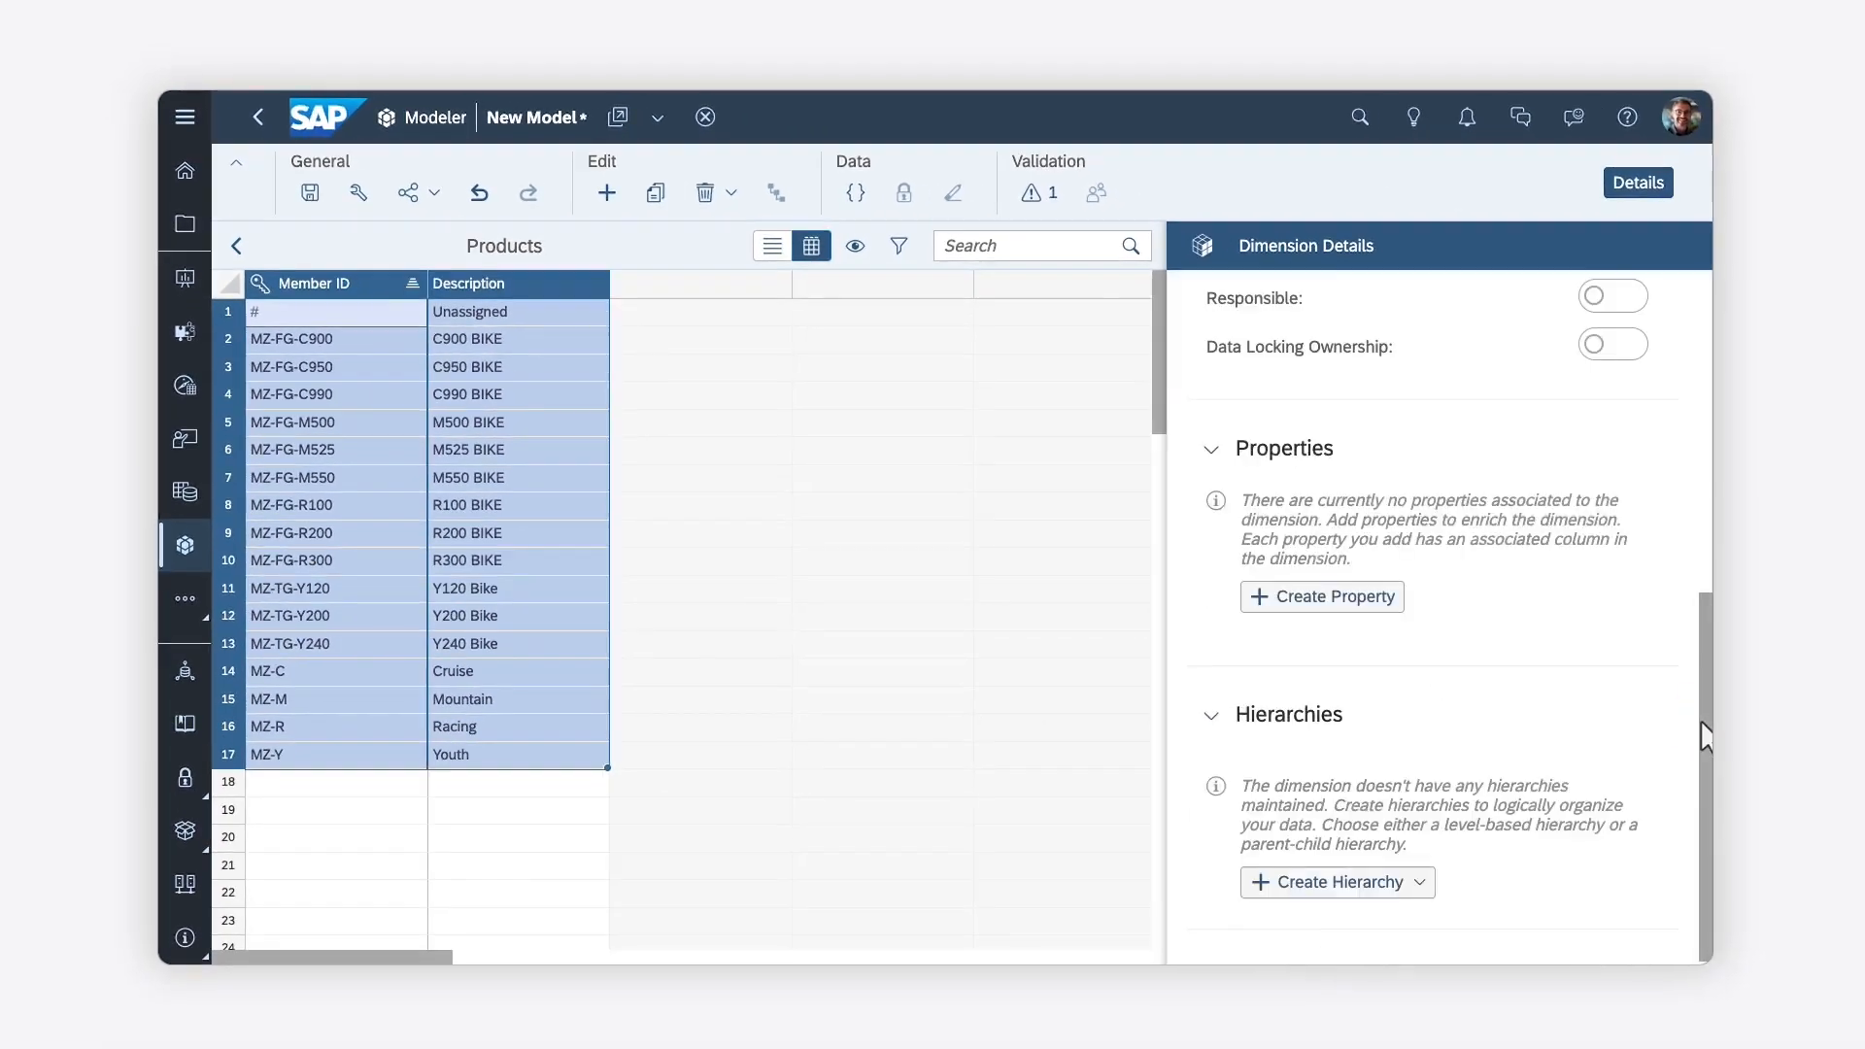
click(1379, 883)
click(1295, 804)
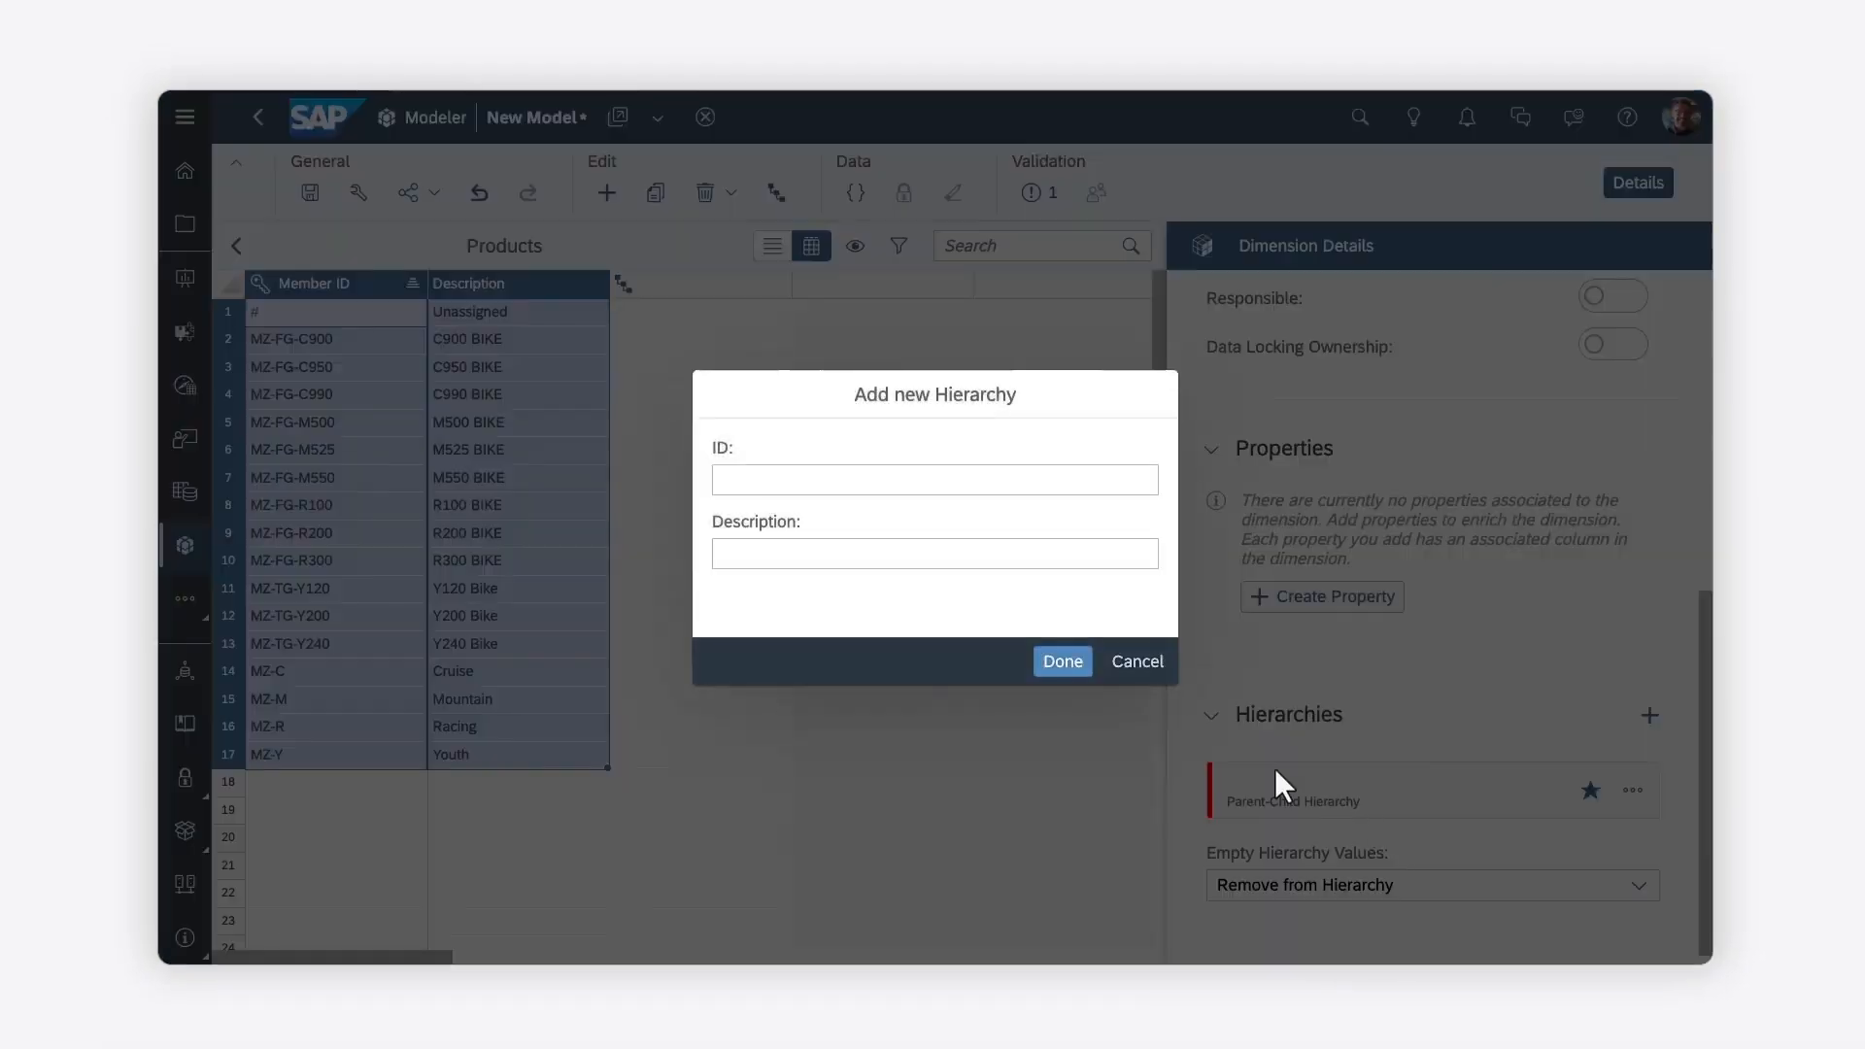
click(718, 489)
text(Hier)
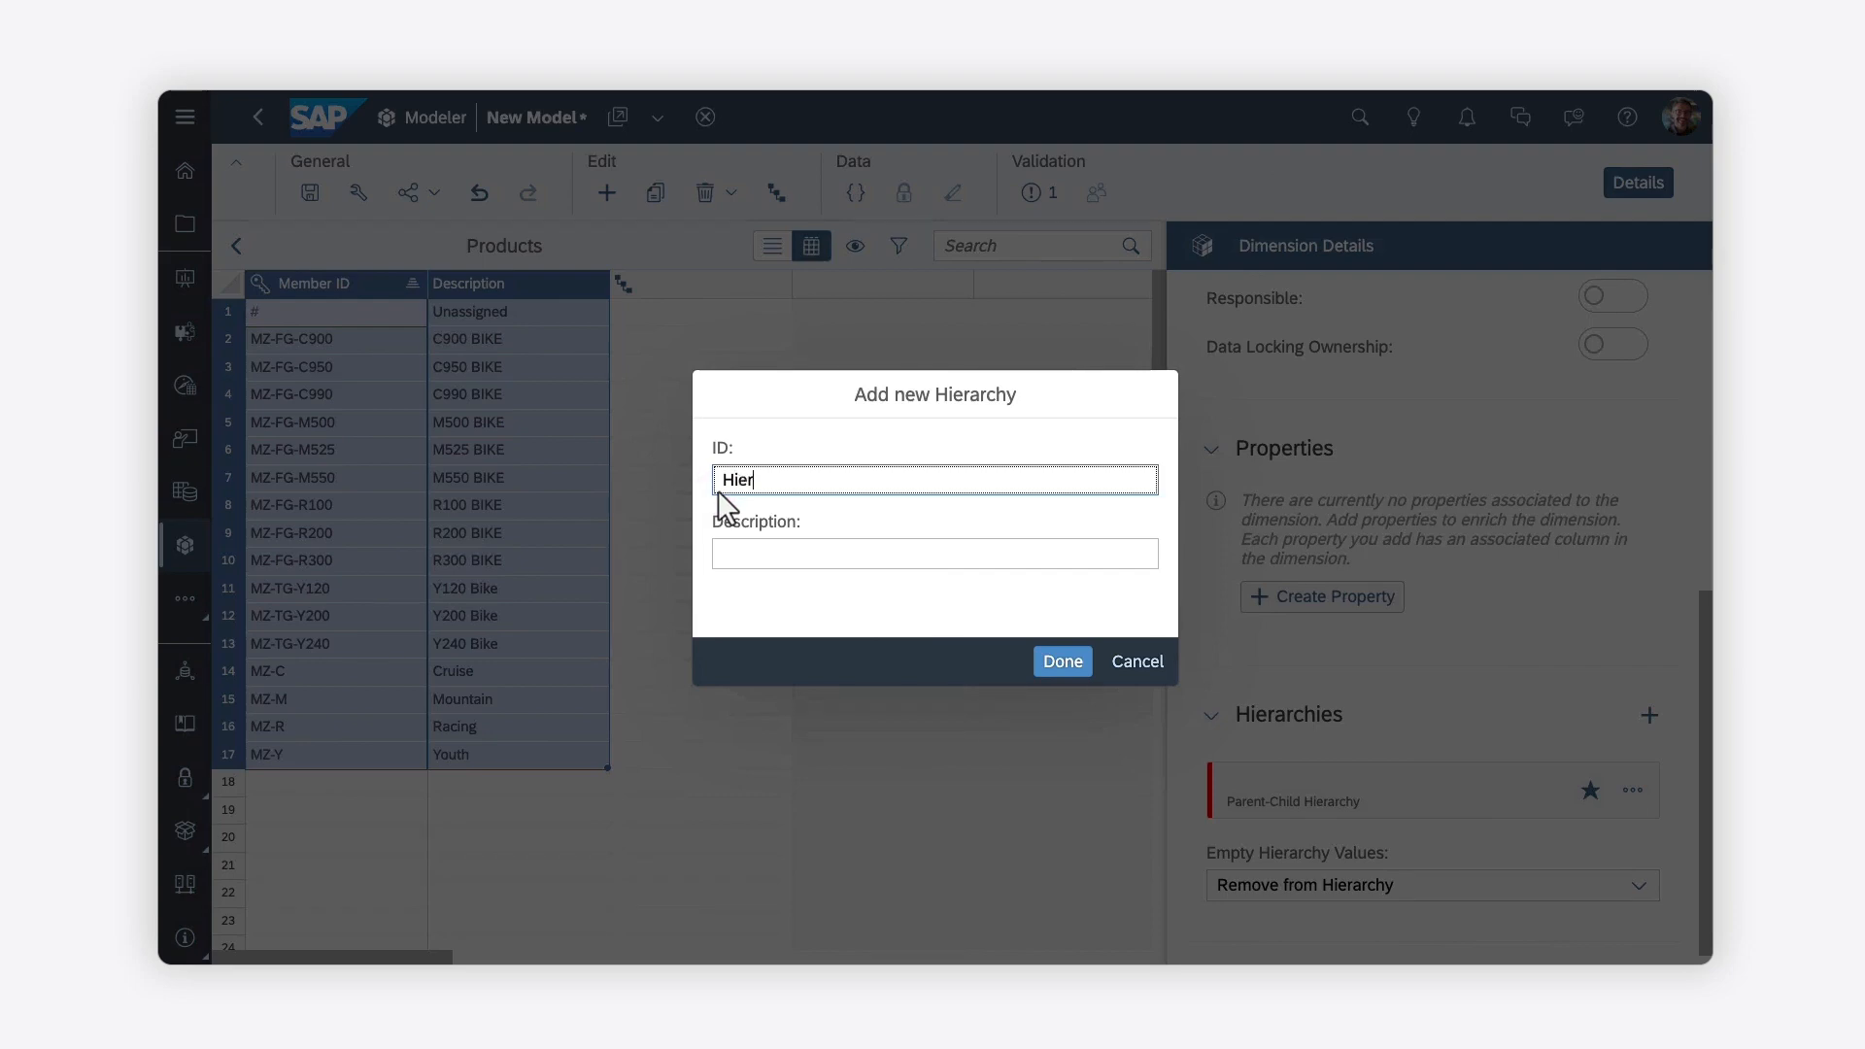
text(archy)
click(1044, 658)
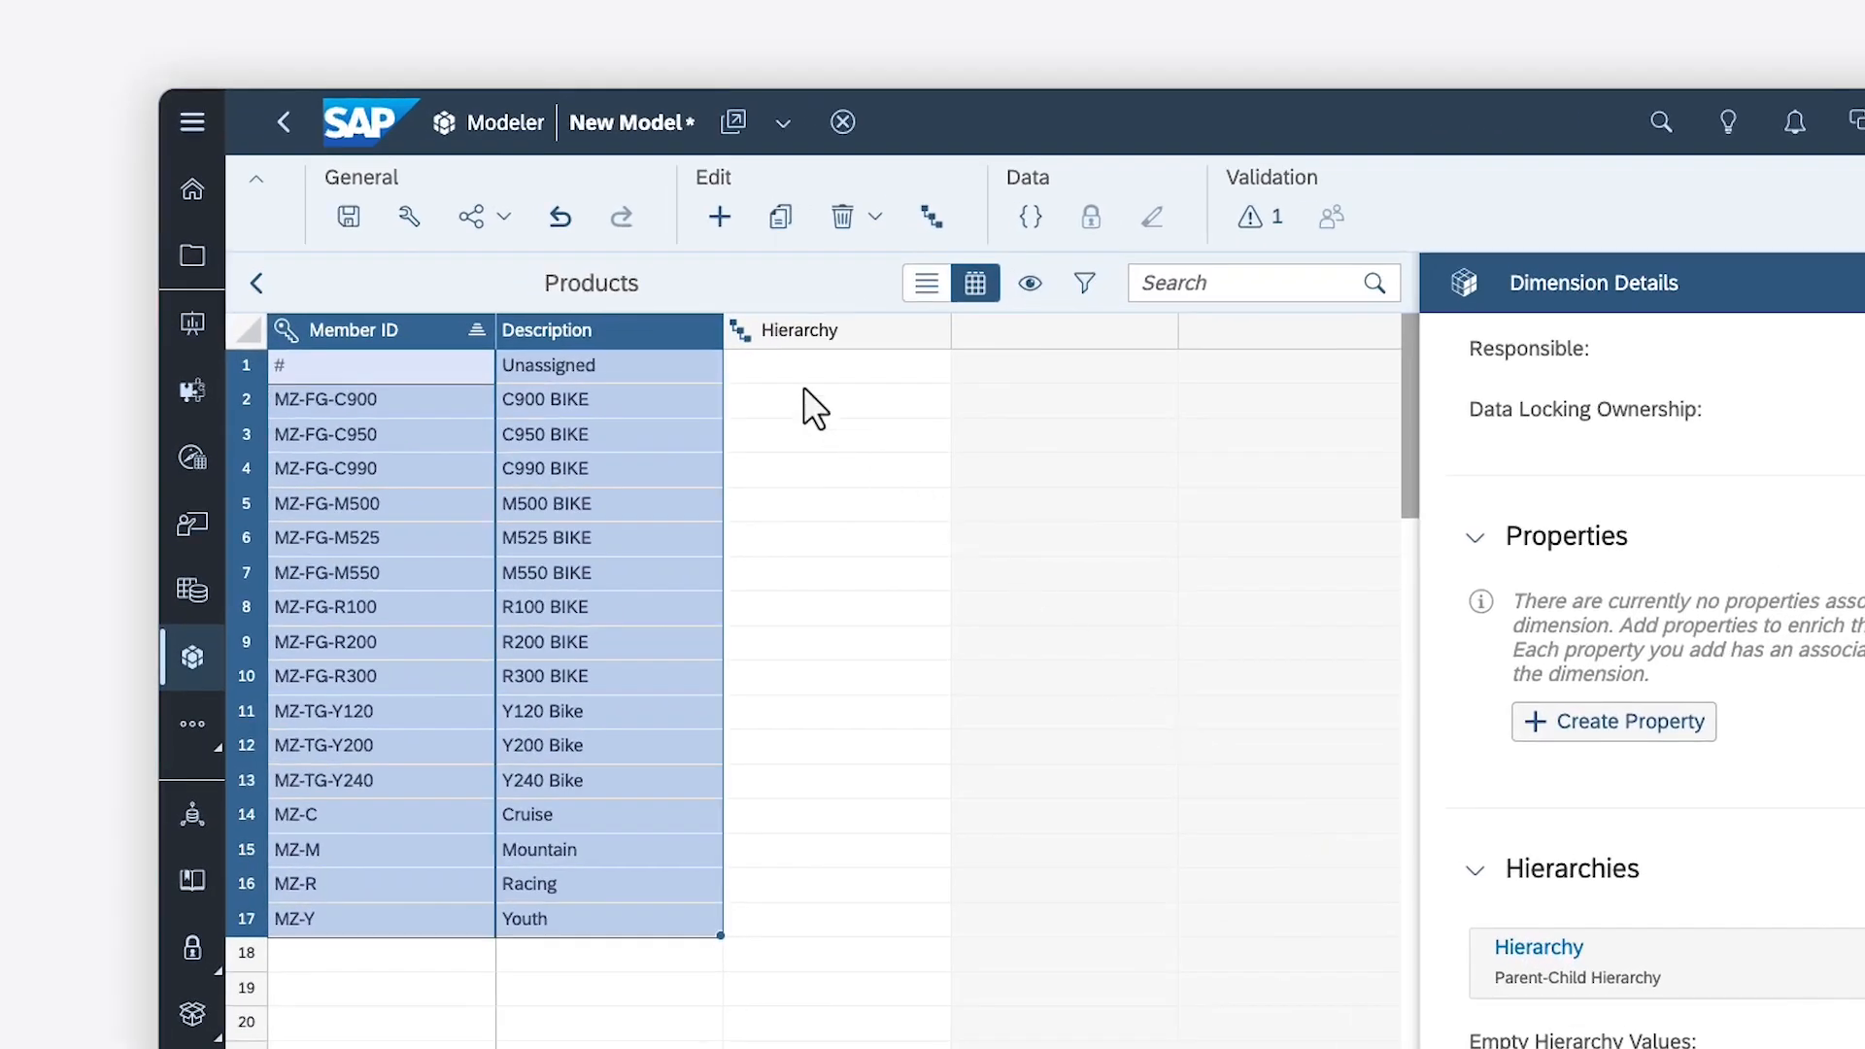
Fill the Products Hierarchy column with parents MZ-C, MZ-M, MZ-R, MZ-Y and <root>, and return to the model structure.
click(660, 316)
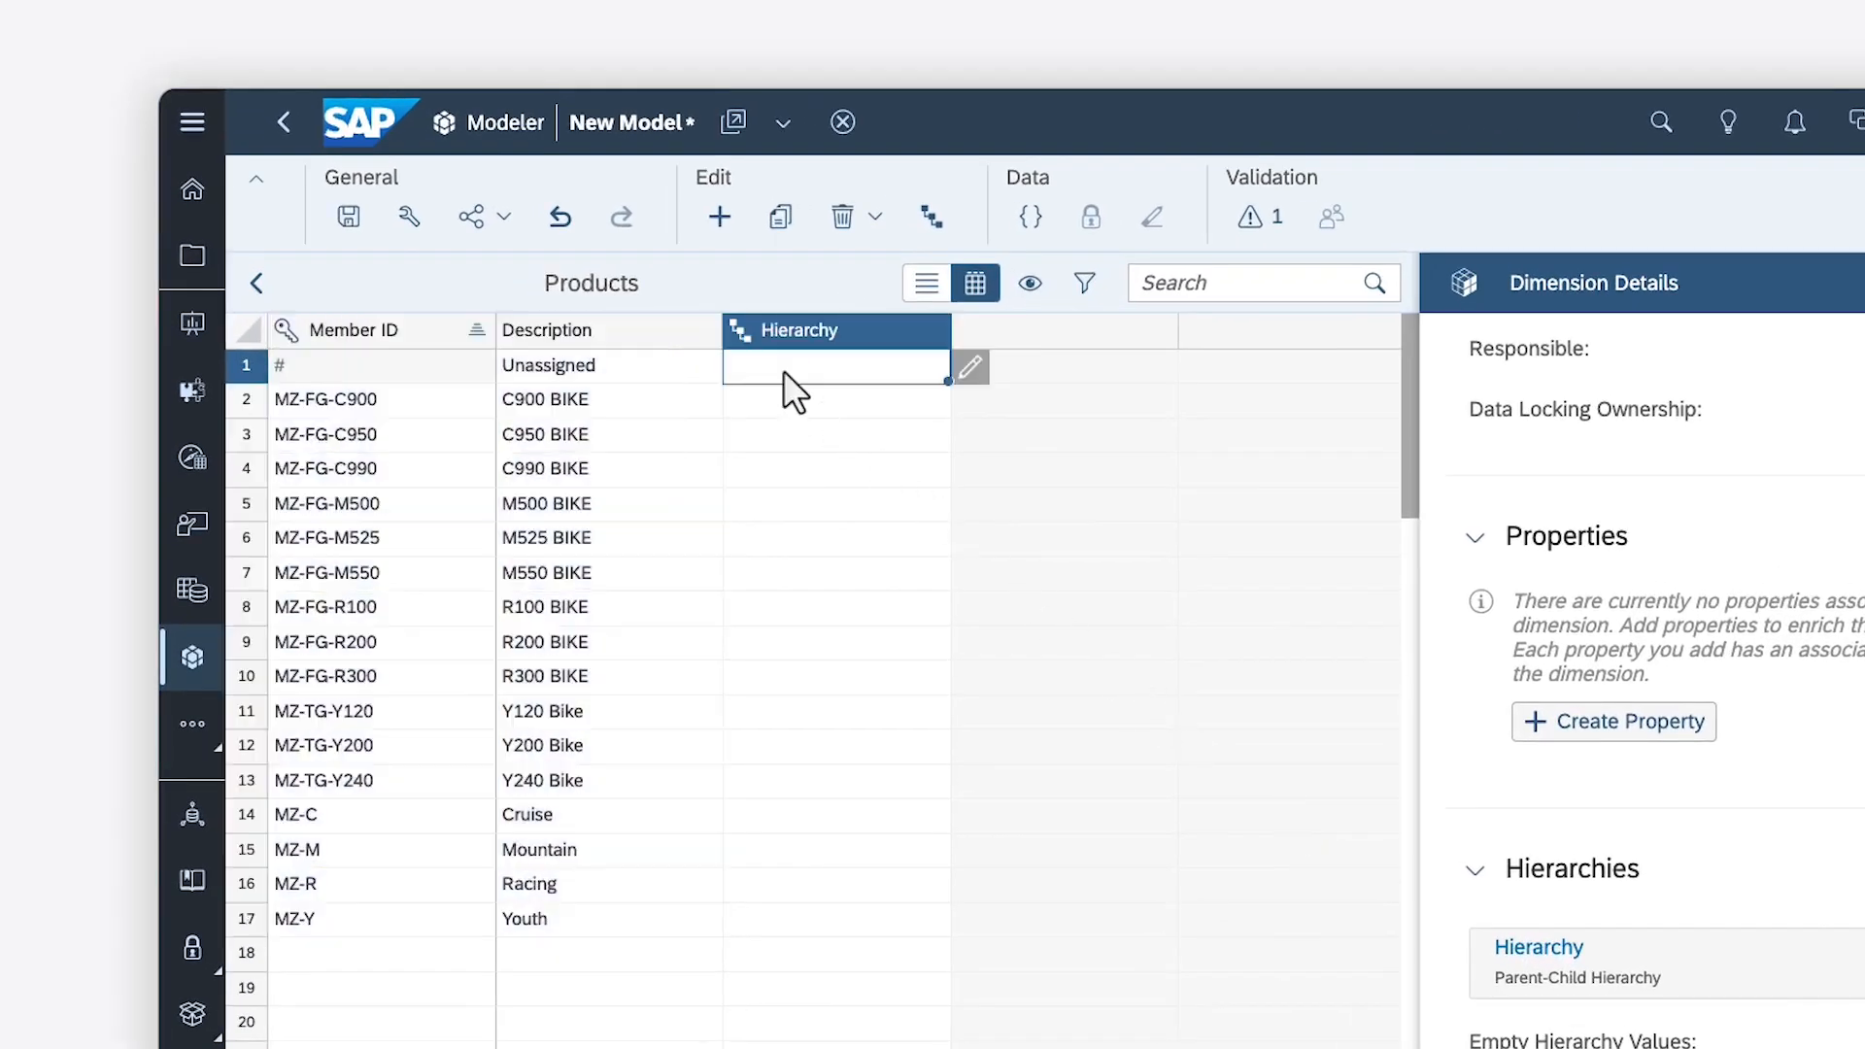
text(<root> MZ-C MZ-C MZ-C MZ-M MZ-M MZ-M MZ-R MZ-R MZ-R MZ-Y MZ-Y MZ-Y <root> <root> <root> <root>)
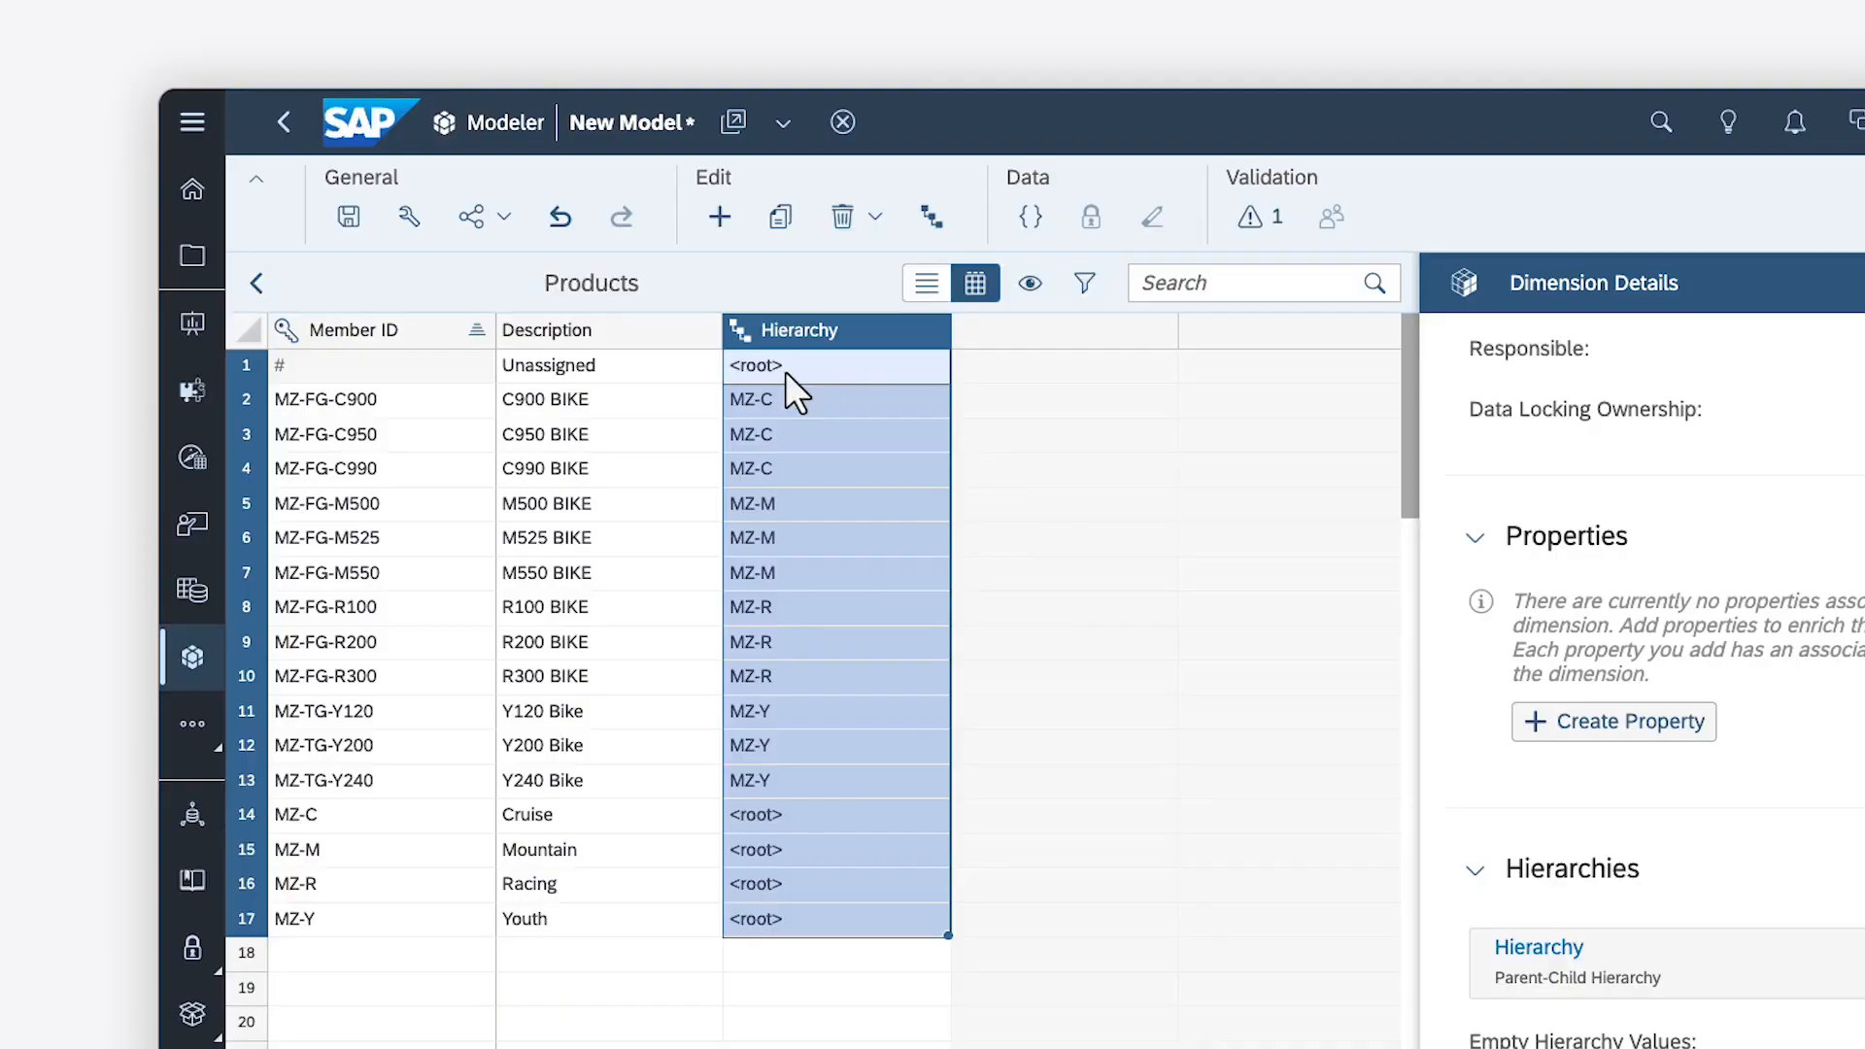
click(256, 283)
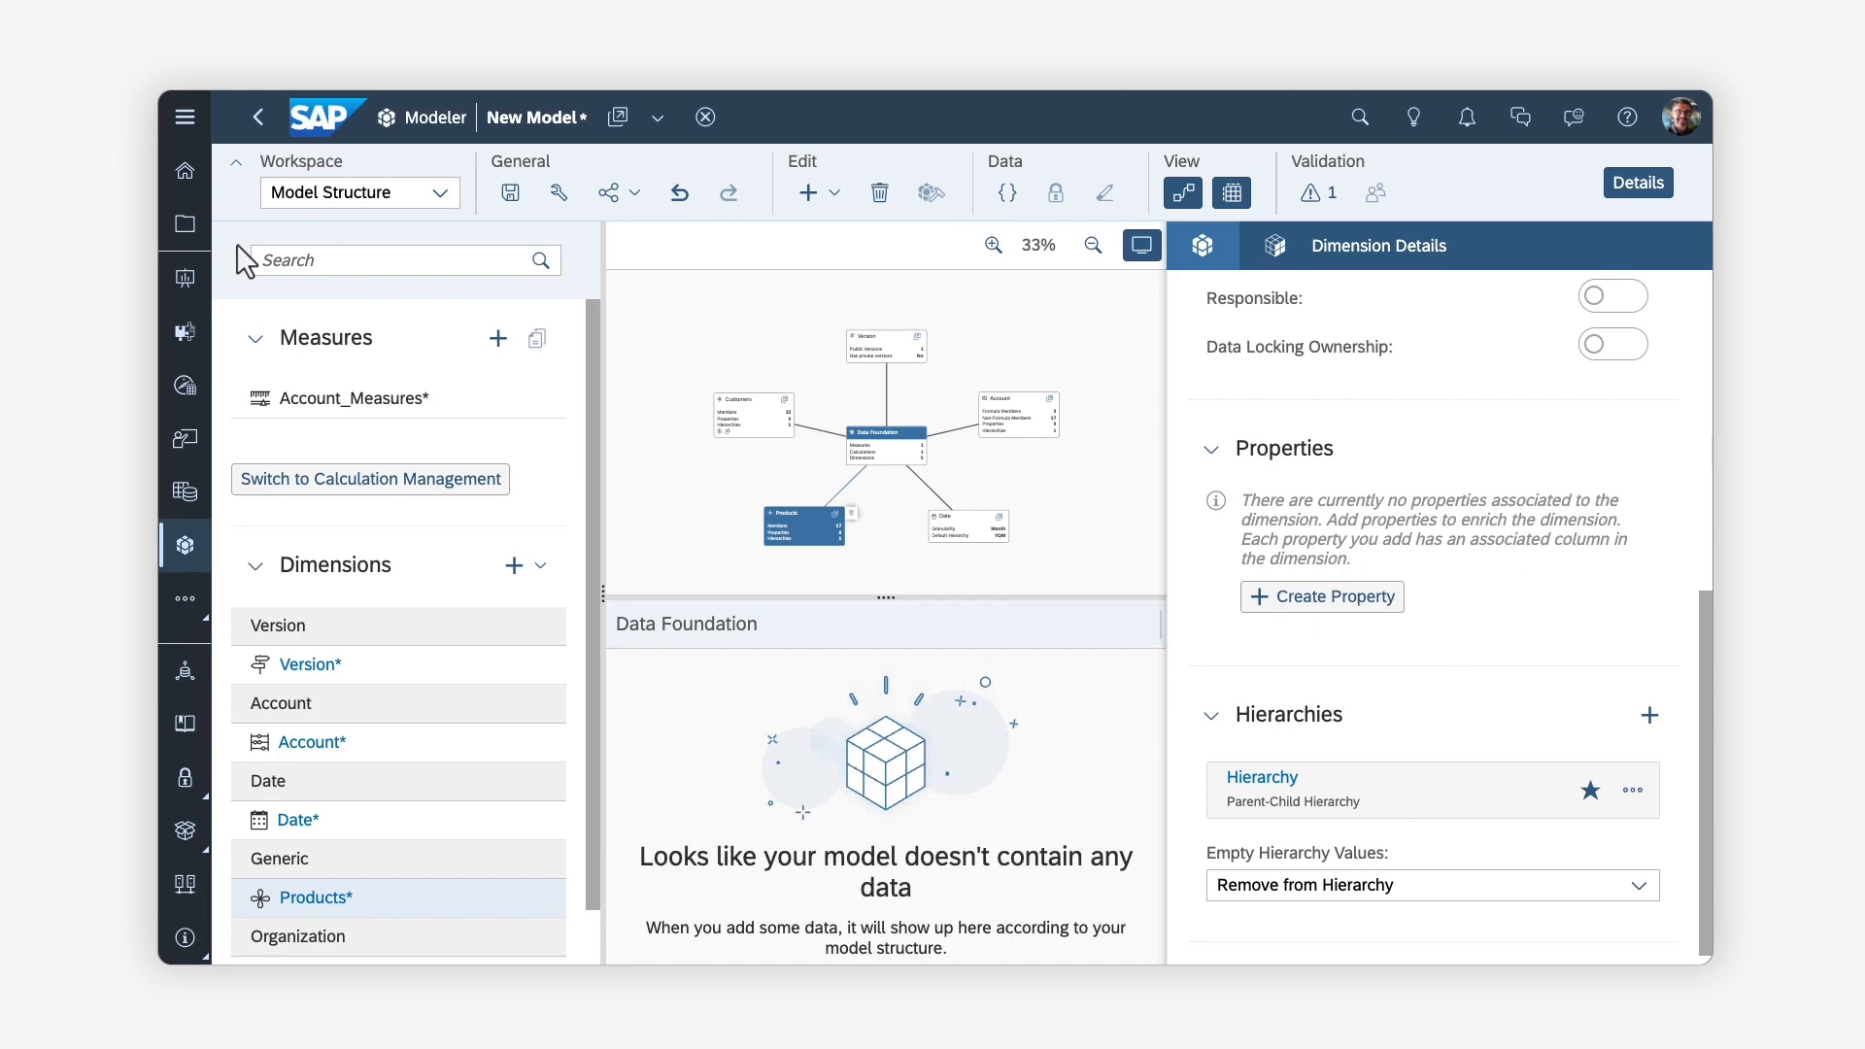
Save the model in My Files as PLANNING_Q42023 and check which workspaces are available.
click(510, 192)
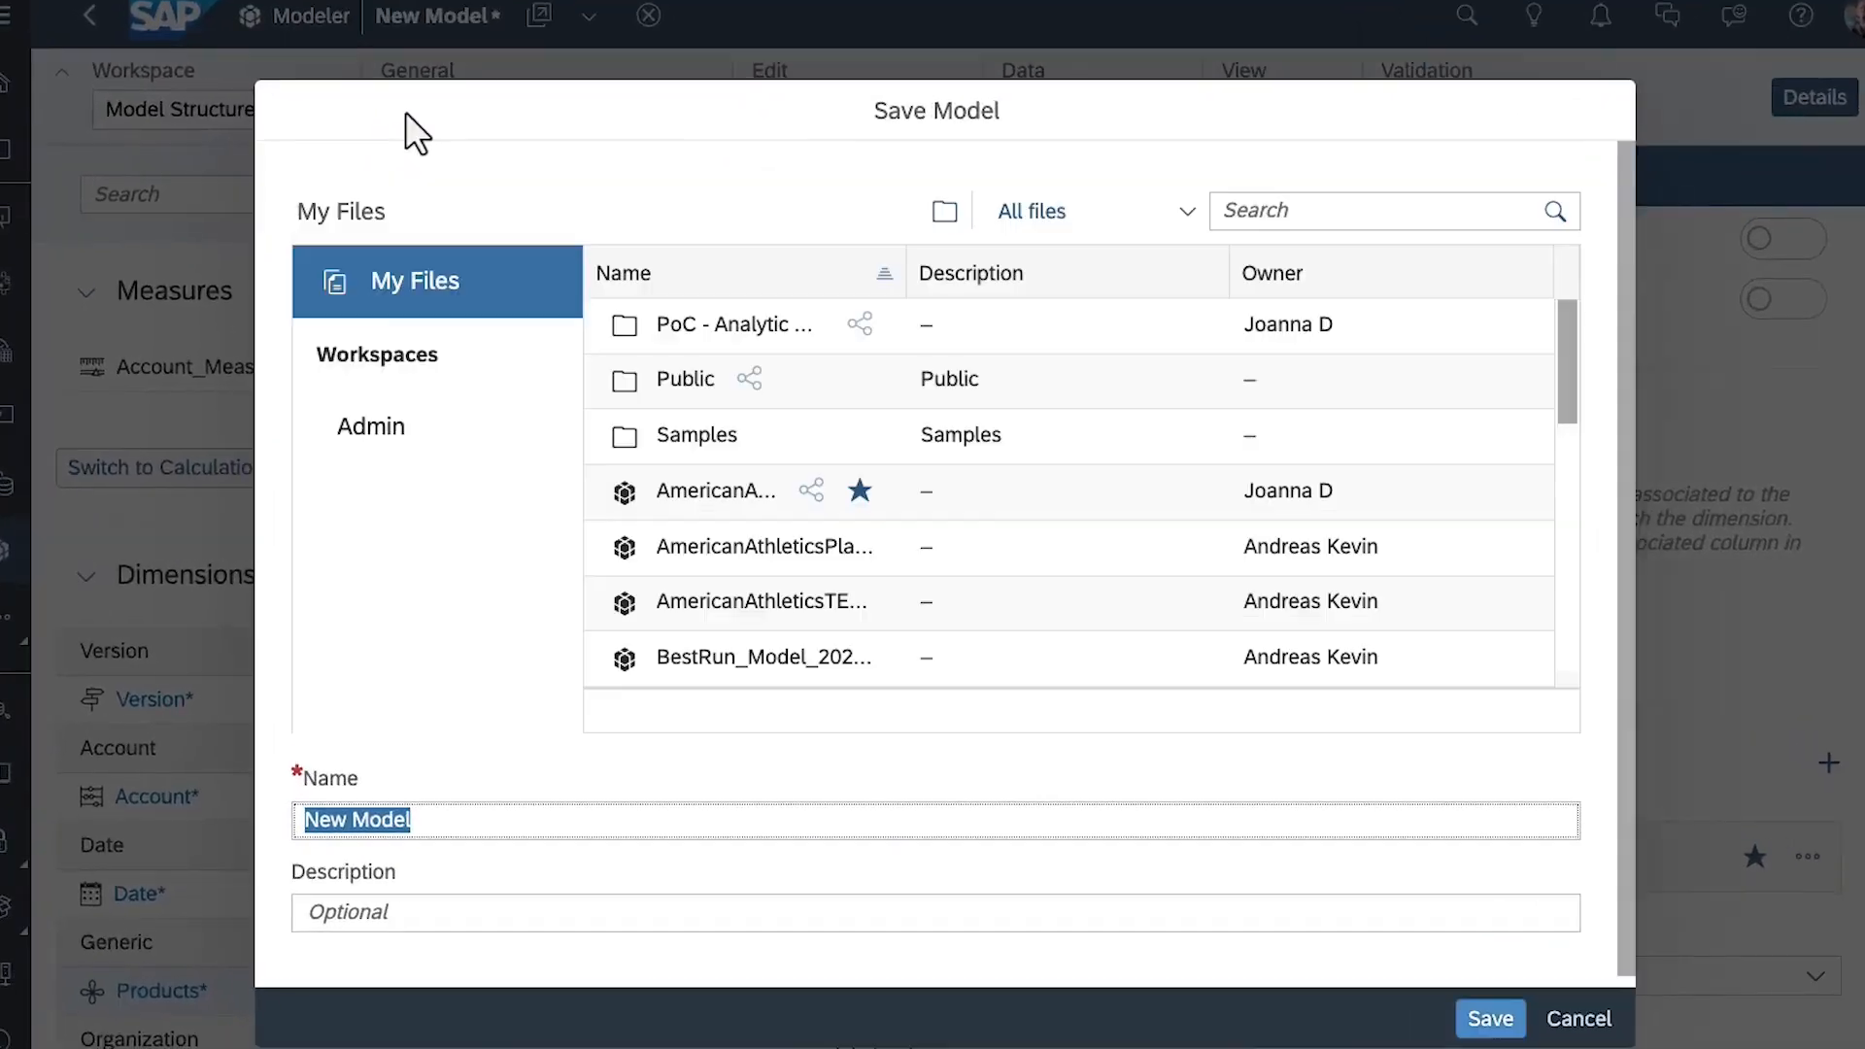
text(PLANNI)
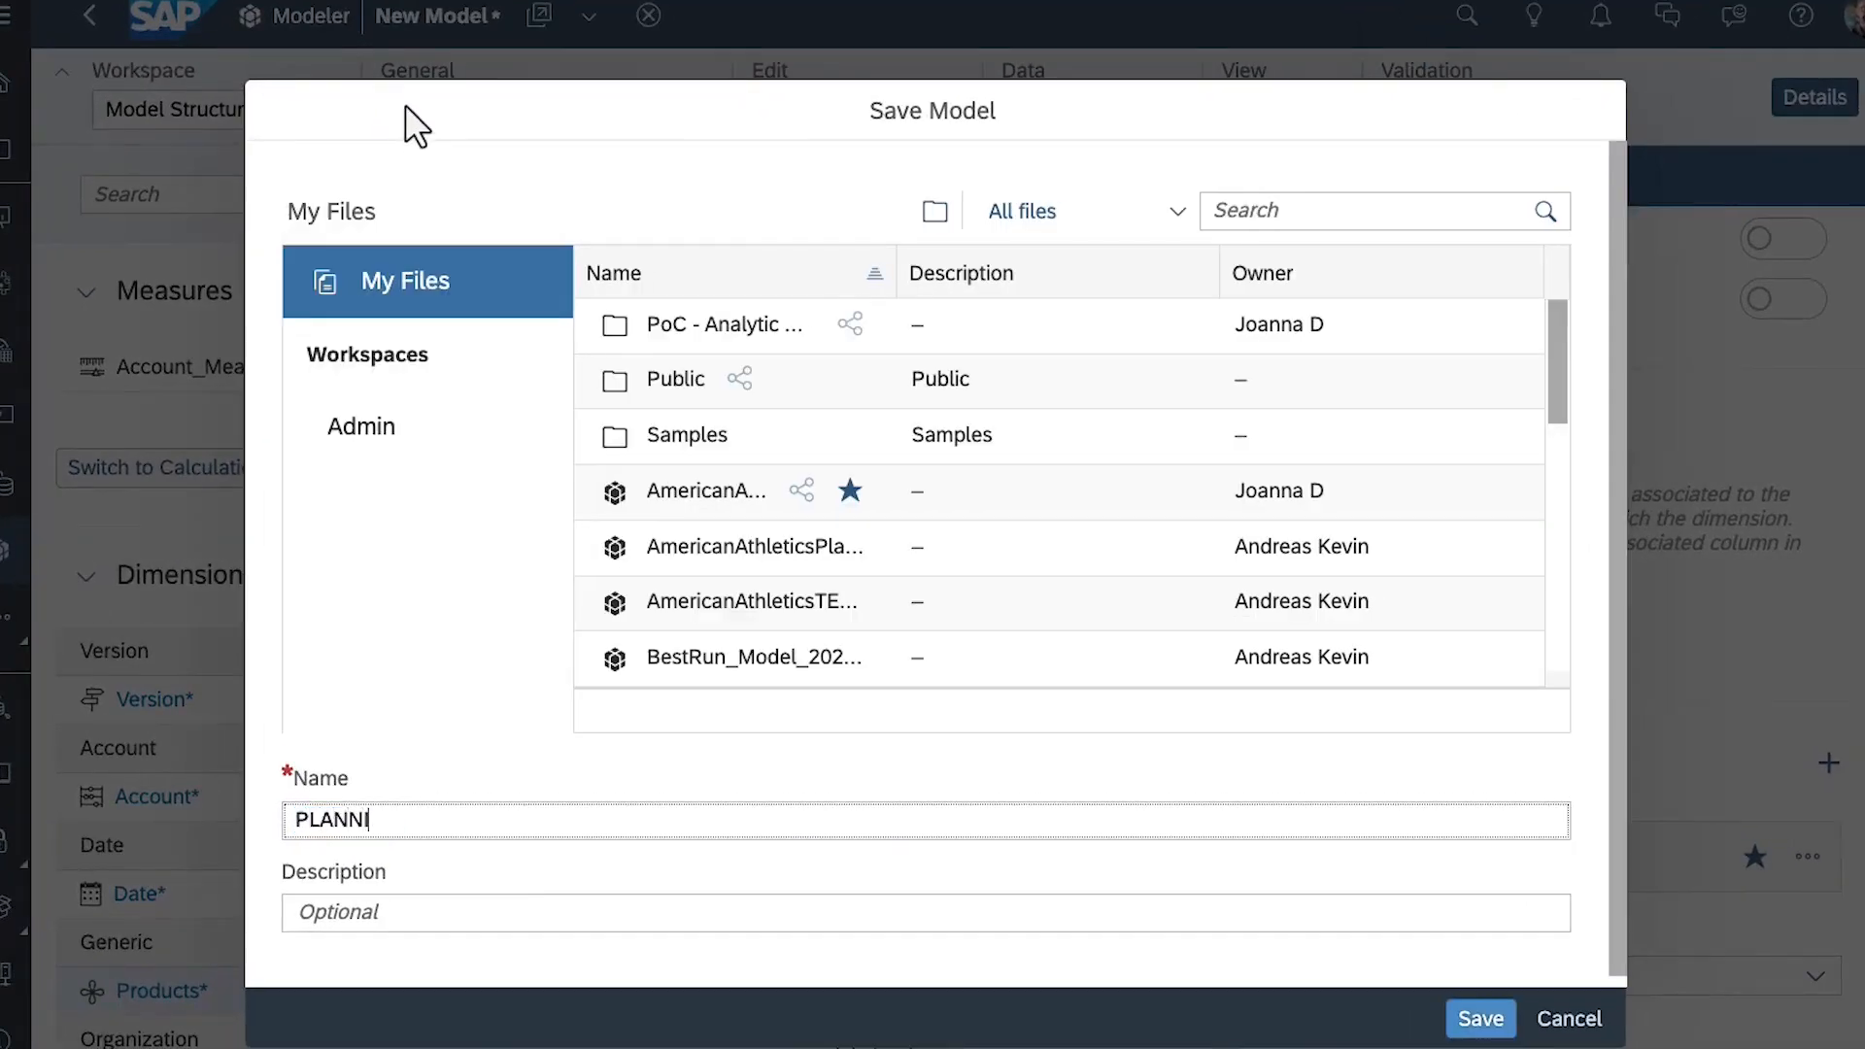
text(NG_Q42023)
click(1480, 1020)
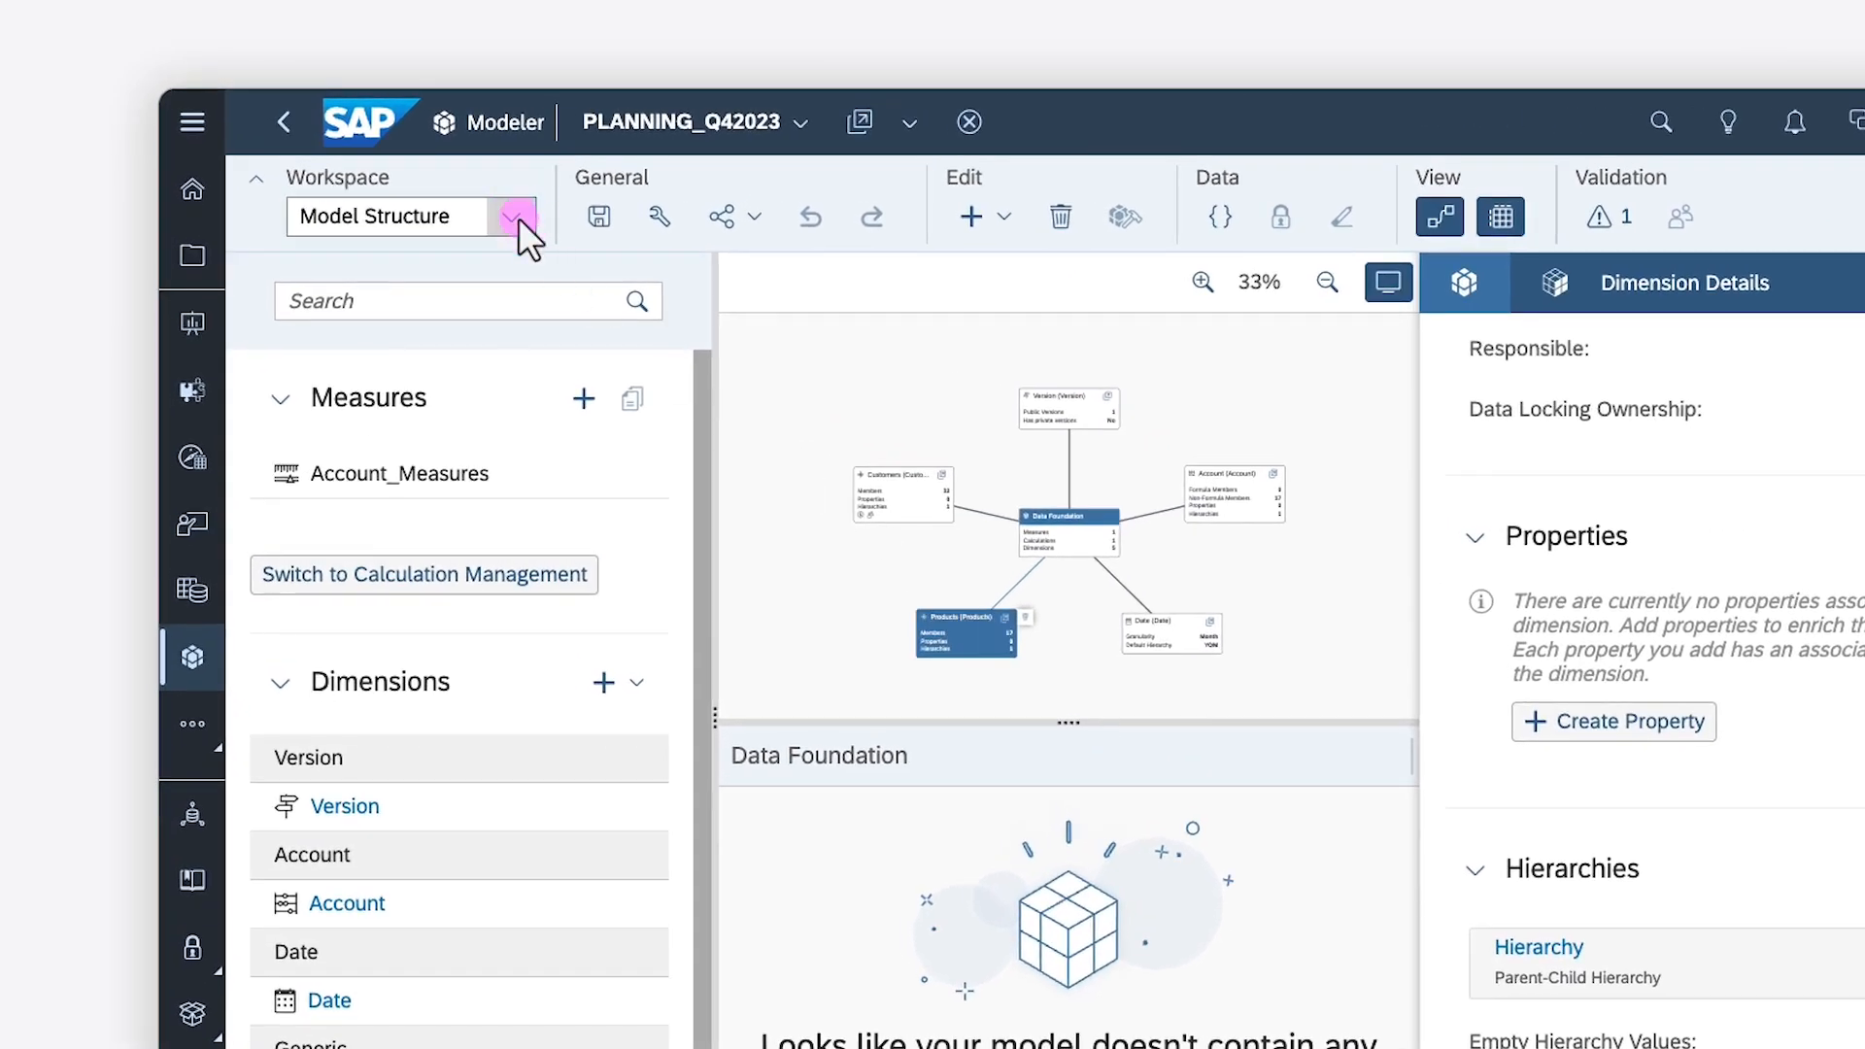
click(512, 216)
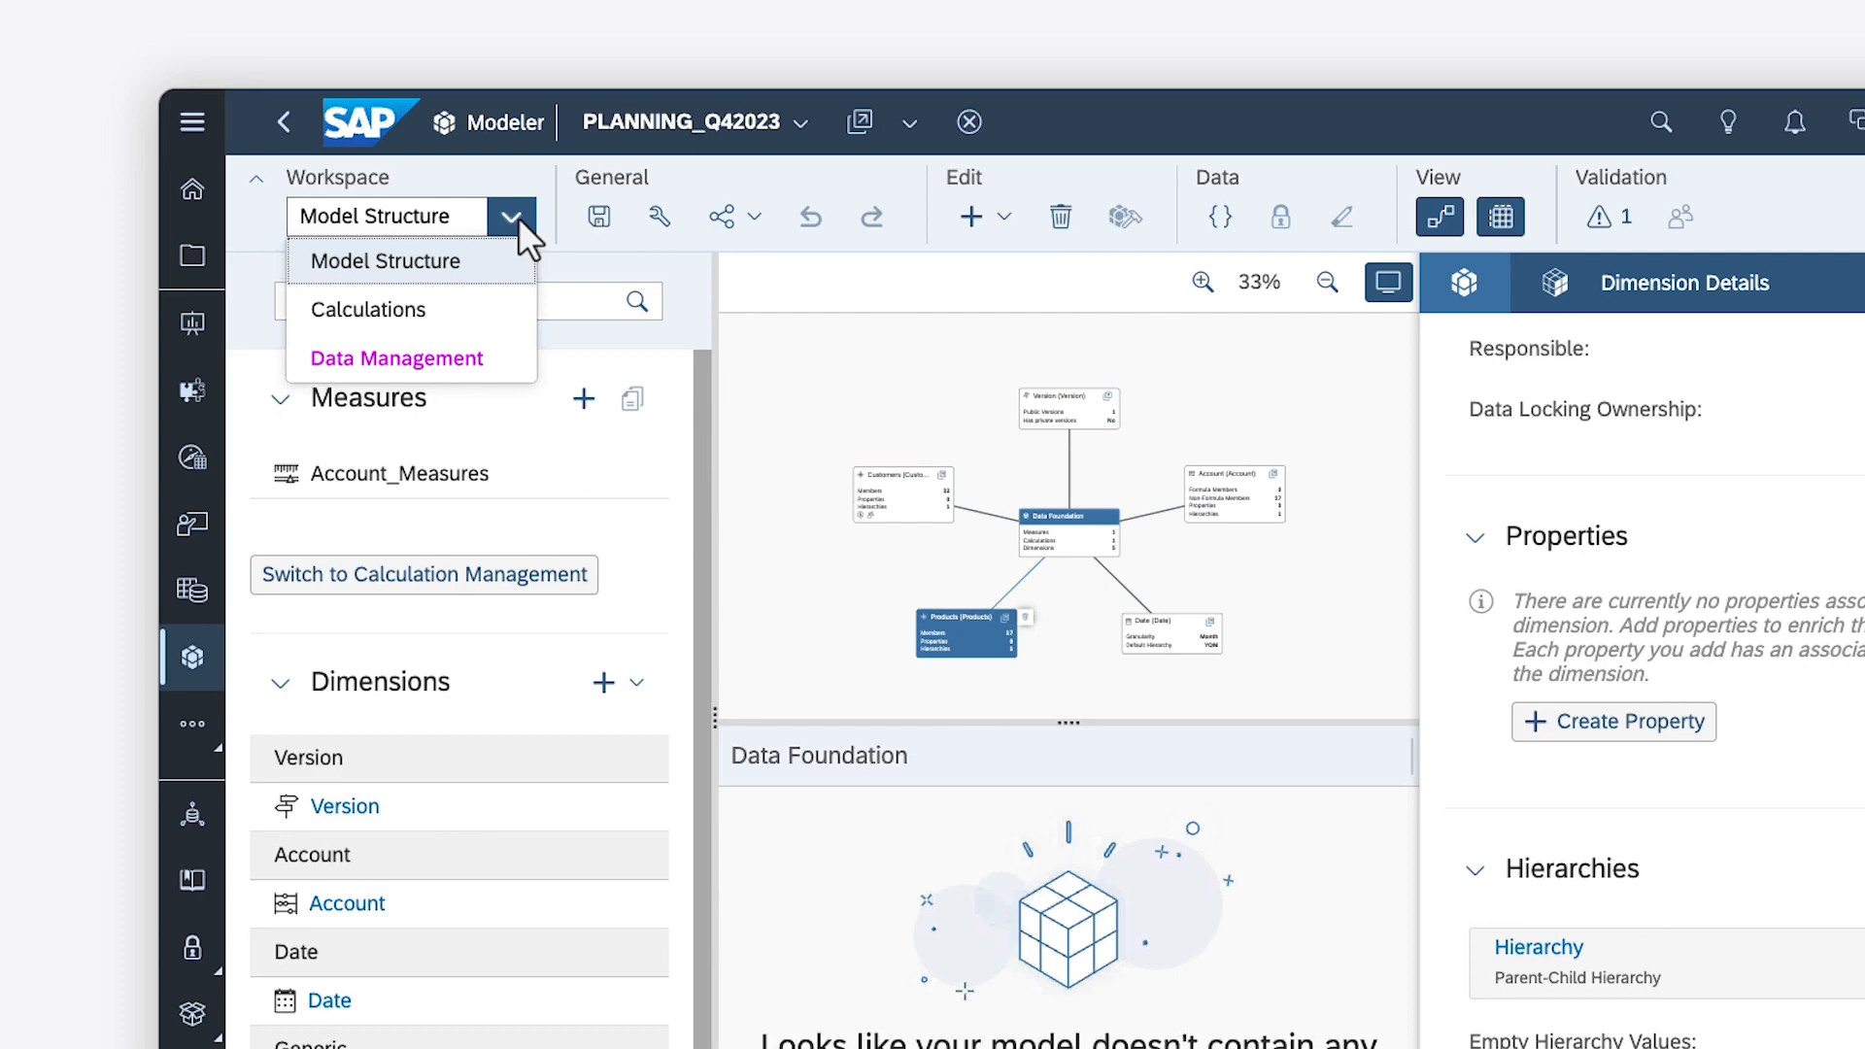
click(574, 273)
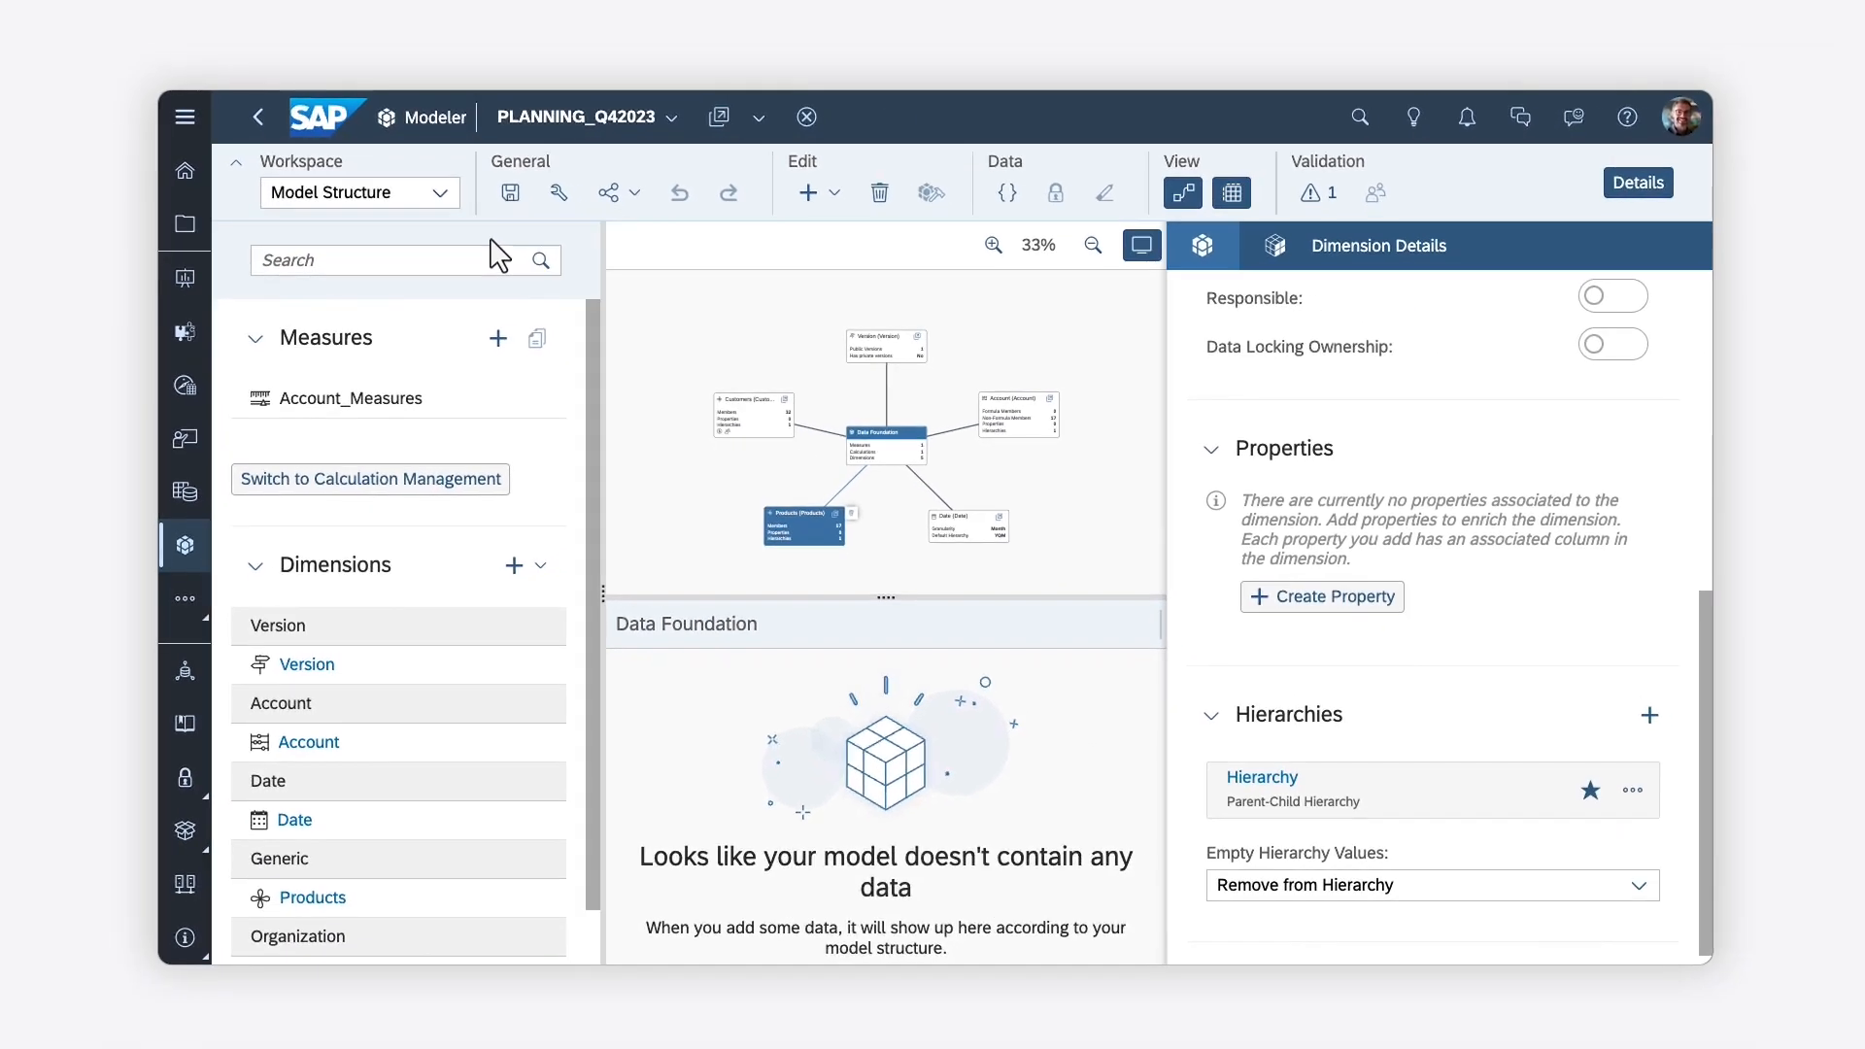